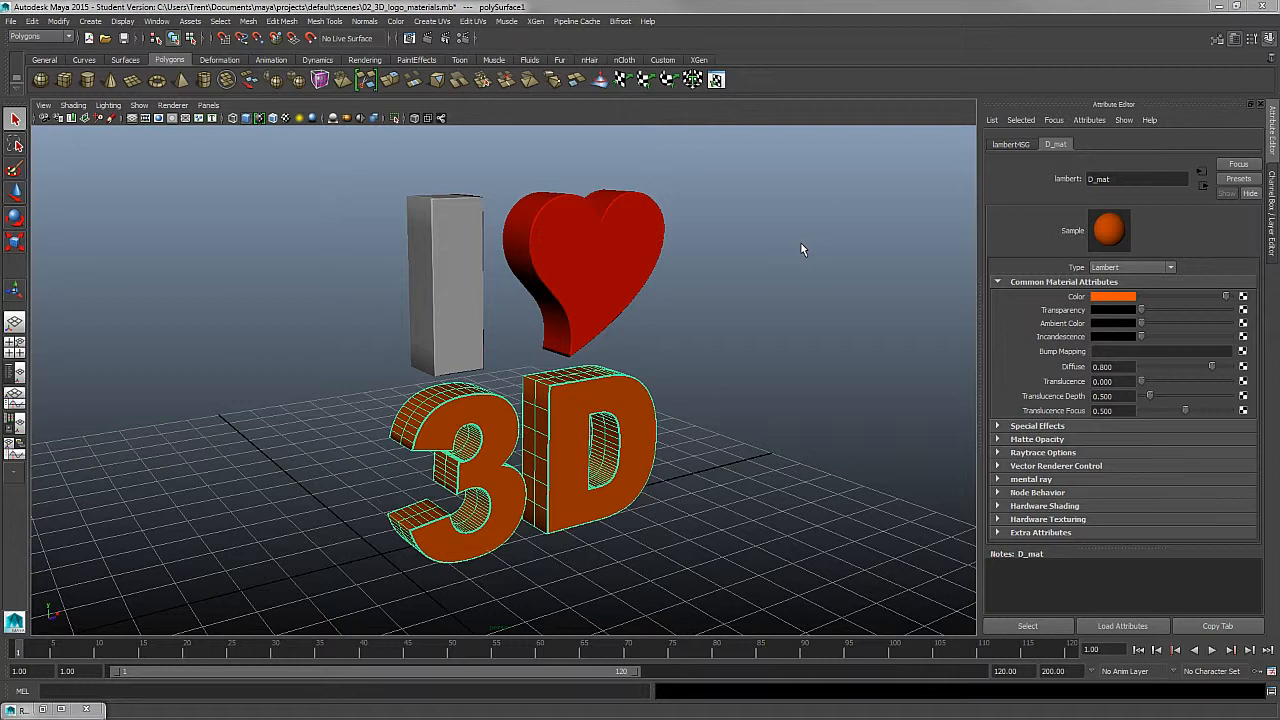
# - Clear the selection and examine the edge shading of the heart, the letter I and the 3D text from several angles
pyautogui.click(726, 338)
pyautogui.keyDown('alt'); pyautogui.moveTo(684, 240); pyautogui.dragTo(783, 426, button='right'); pyautogui.keyUp('alt')
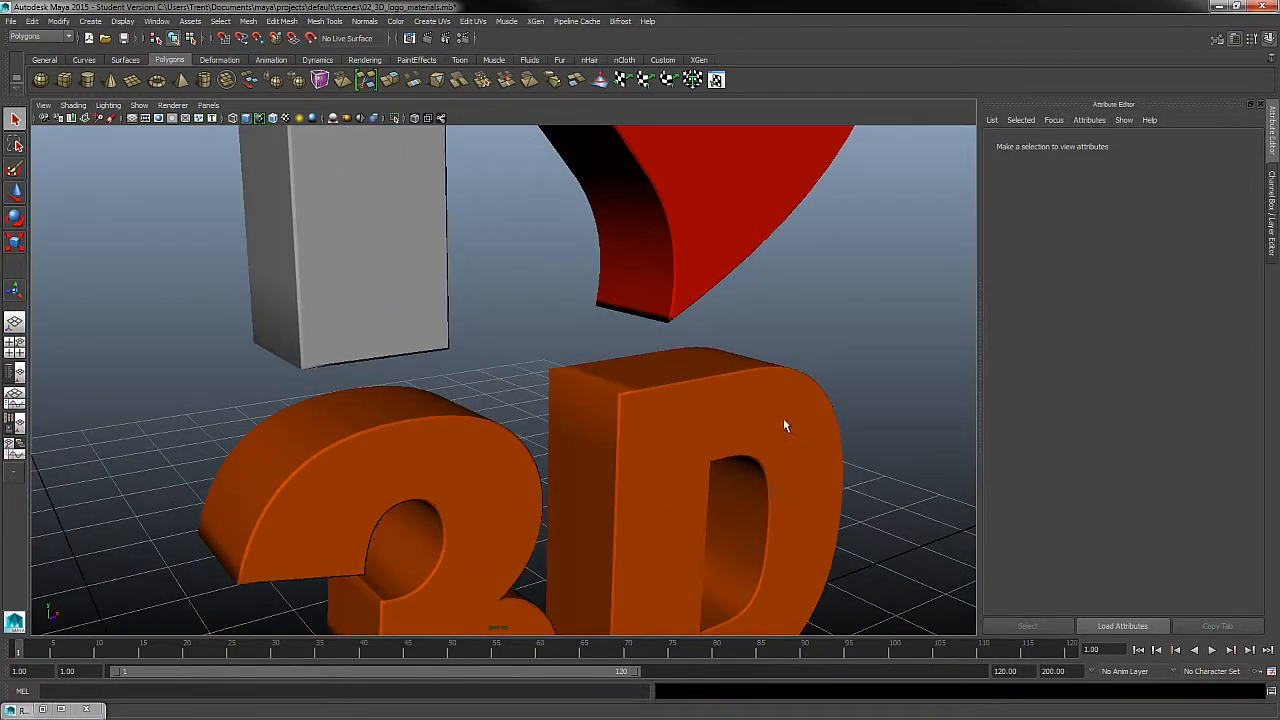
pyautogui.keyDown('alt'); pyautogui.moveTo(783, 420); pyautogui.dragTo(714, 461, button='middle'); pyautogui.keyUp('alt')
pyautogui.keyDown('alt'); pyautogui.moveTo(634, 191); pyautogui.dragTo(719, 349, button='right'); pyautogui.keyUp('alt')
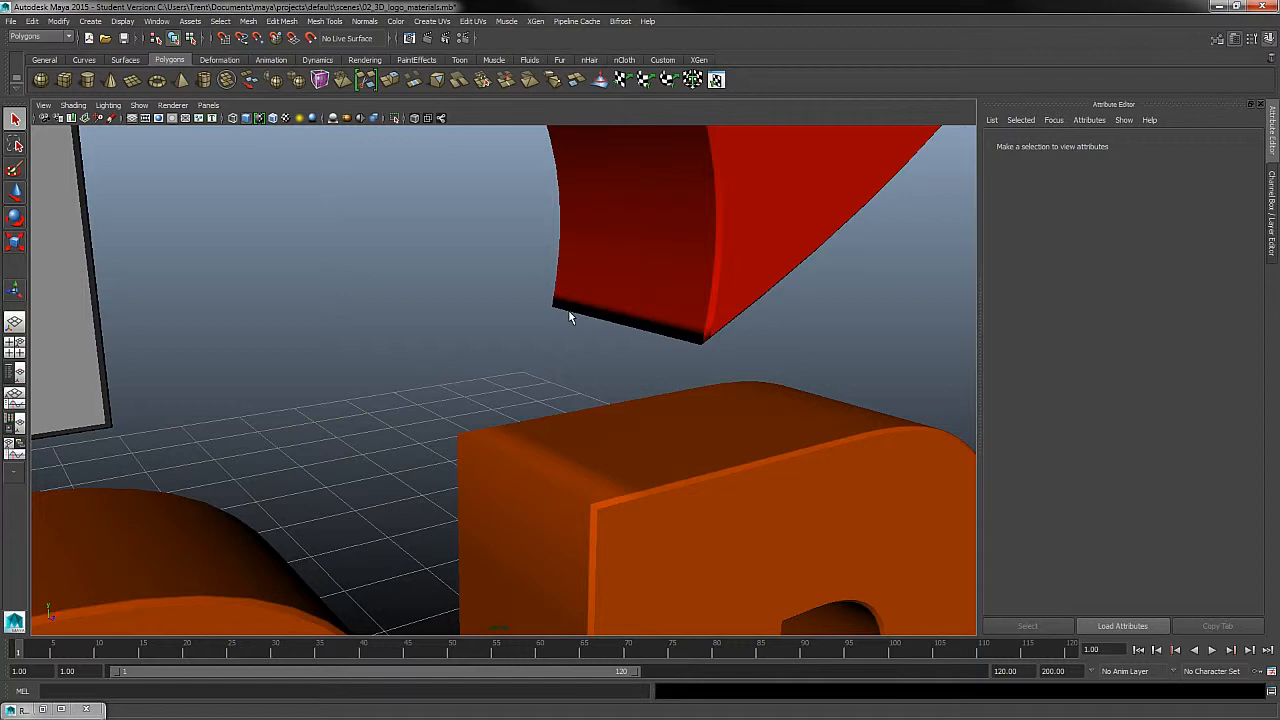
pyautogui.keyDown('alt'); pyautogui.moveTo(697, 357); pyautogui.dragTo(662, 340); pyautogui.keyUp('alt')
pyautogui.keyDown('alt'); pyautogui.moveTo(757, 435); pyautogui.dragTo(557, 328, button='right'); pyautogui.keyUp('alt')
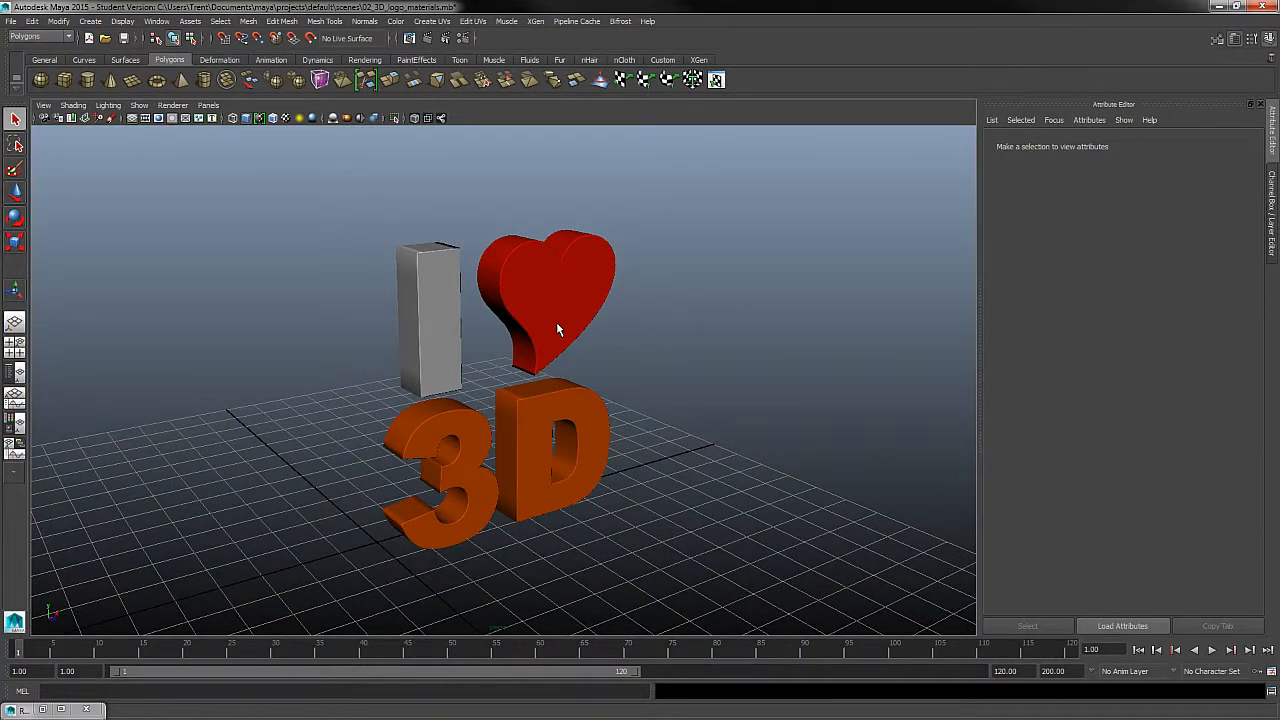
pyautogui.keyDown('alt'); pyautogui.moveTo(652, 306); pyautogui.dragTo(740, 378, button='right'); pyautogui.keyUp('alt')
pyautogui.keyDown('alt'); pyautogui.moveTo(740, 378); pyautogui.dragTo(723, 394); pyautogui.keyUp('alt')
pyautogui.keyDown('alt'); pyautogui.moveTo(723, 394); pyautogui.dragTo(682, 362, button='right'); pyautogui.keyUp('alt')
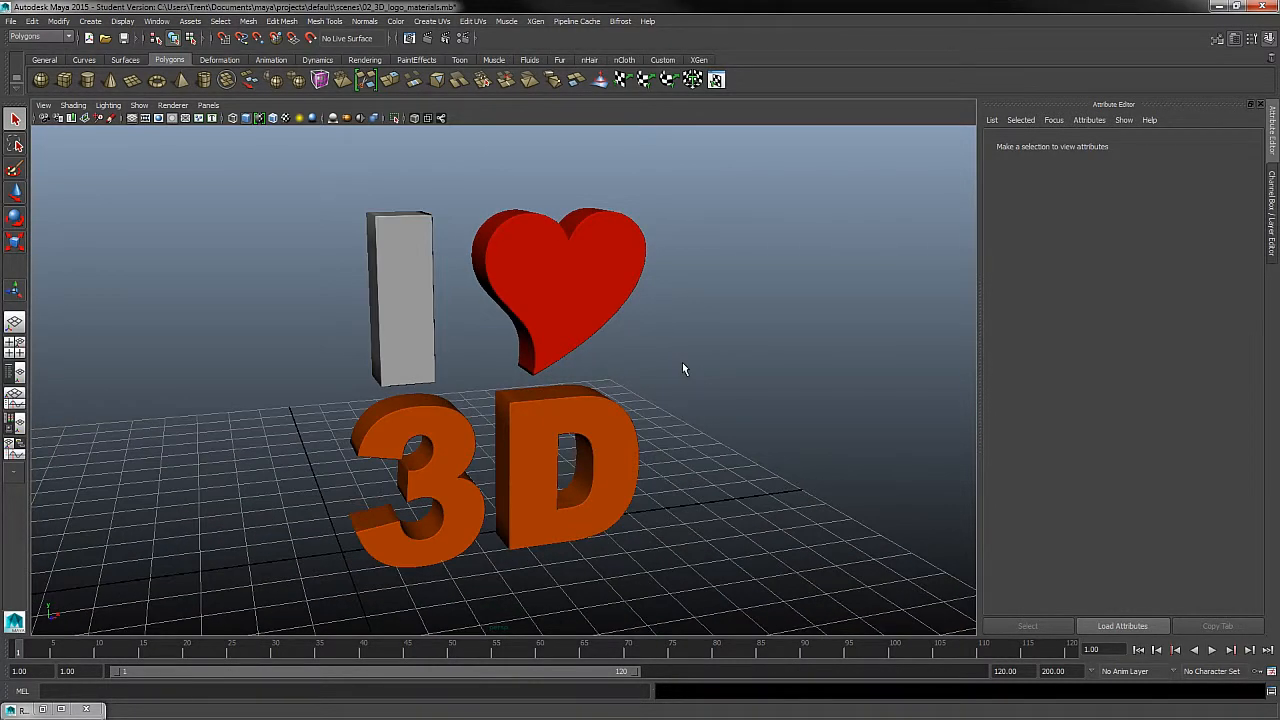
pyautogui.keyDown('alt'); pyautogui.moveTo(640, 366); pyautogui.dragTo(634, 374); pyautogui.keyUp('alt')
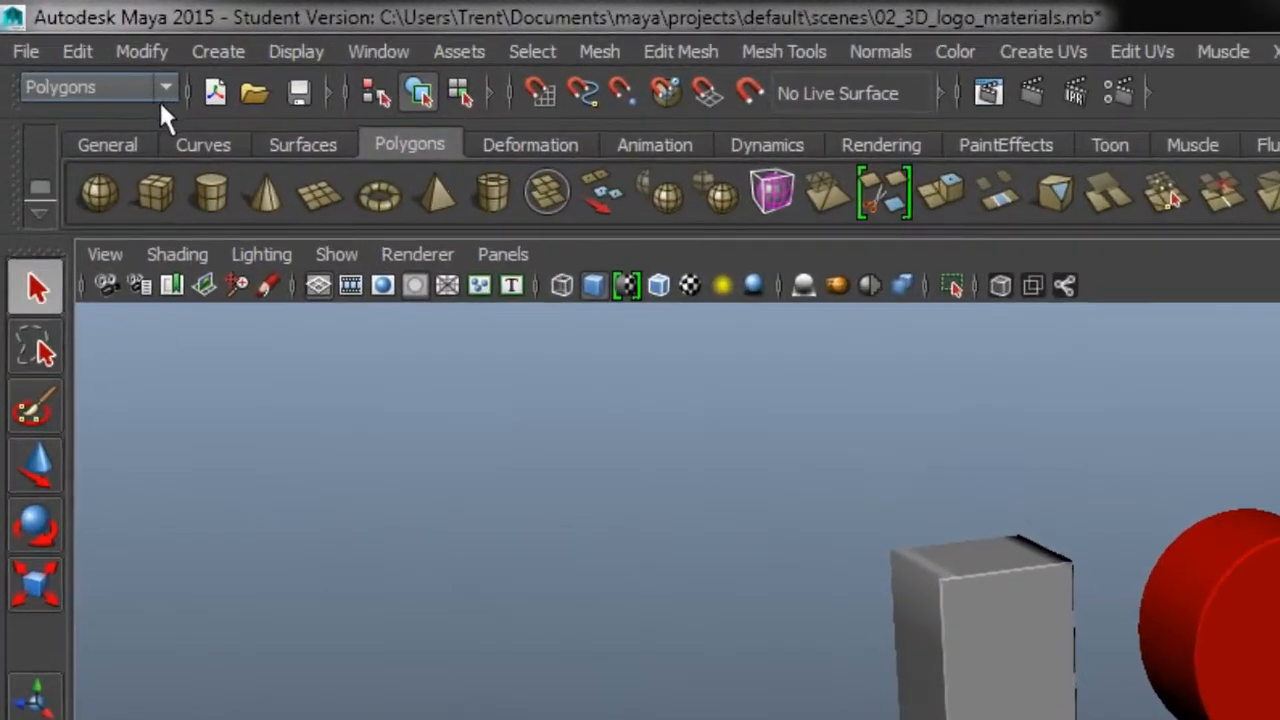
# - Switch through the Animation, Polygons, Surfaces and Dynamics menu sets, and return to the Polygons set
pyautogui.click(120, 66)
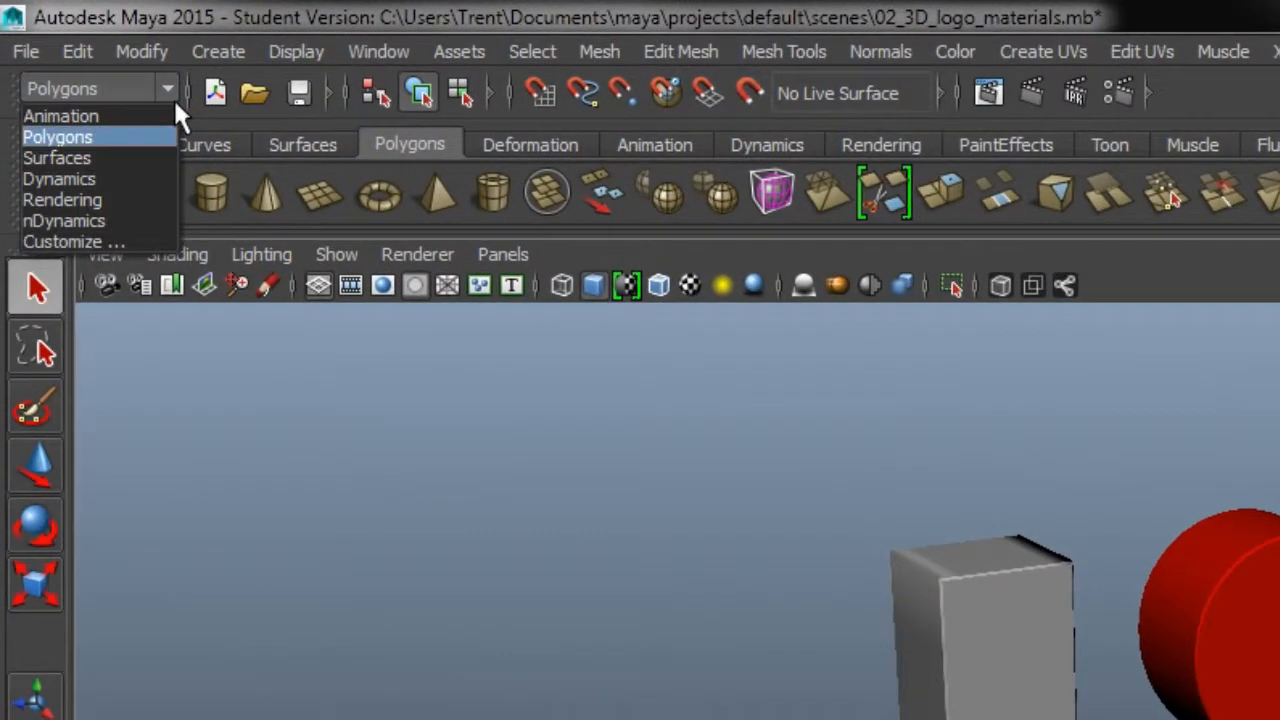
pyautogui.click(117, 117)
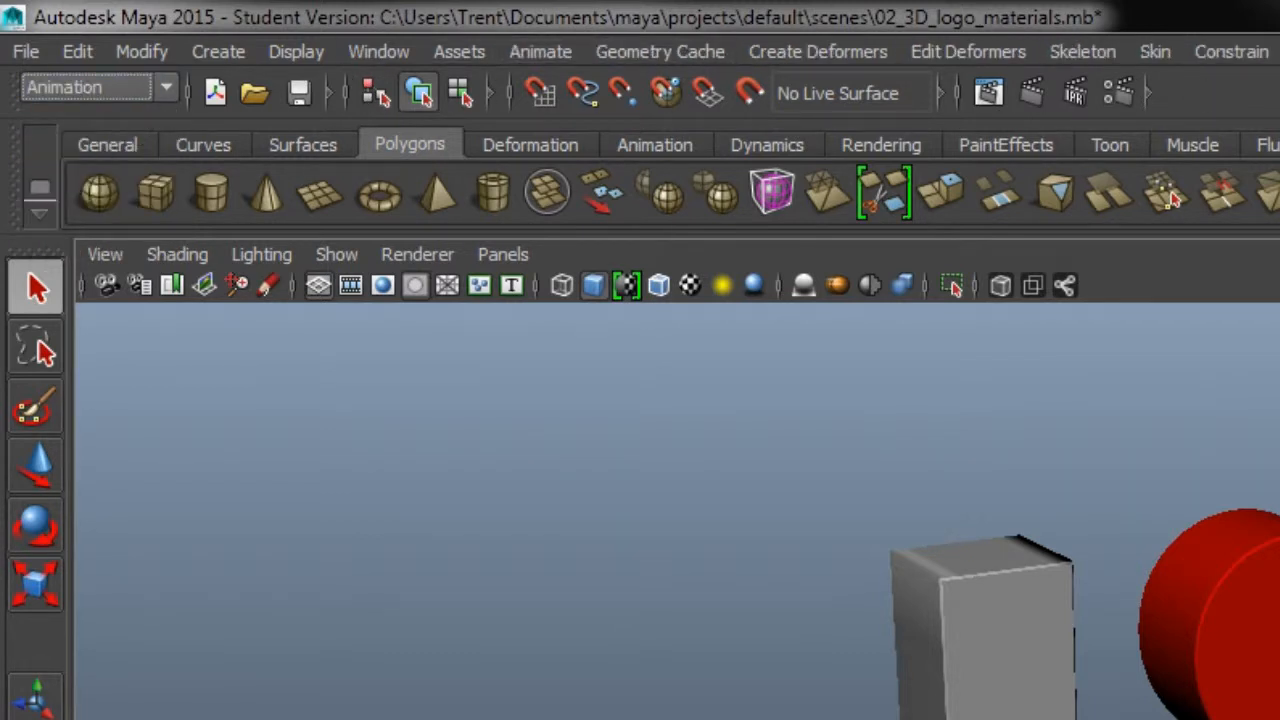
pyautogui.click(137, 95)
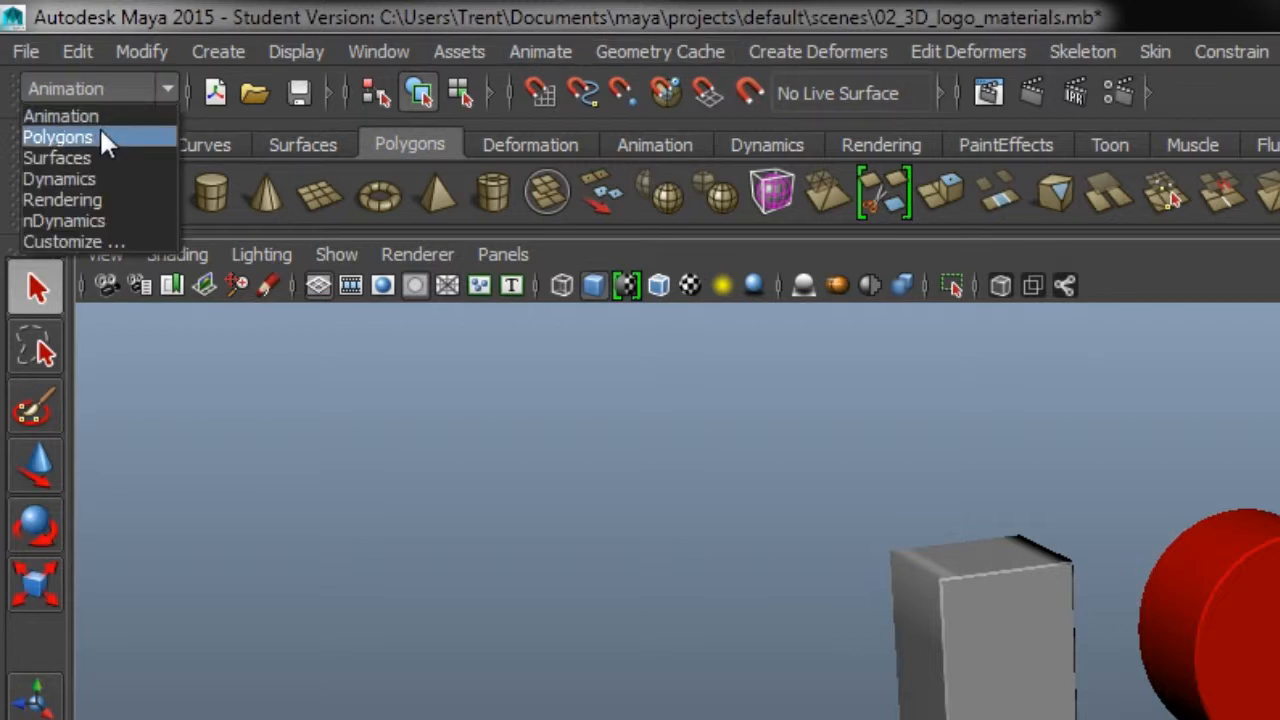
pyautogui.click(101, 130)
pyautogui.click(118, 97)
pyautogui.click(93, 157)
pyautogui.click(142, 95)
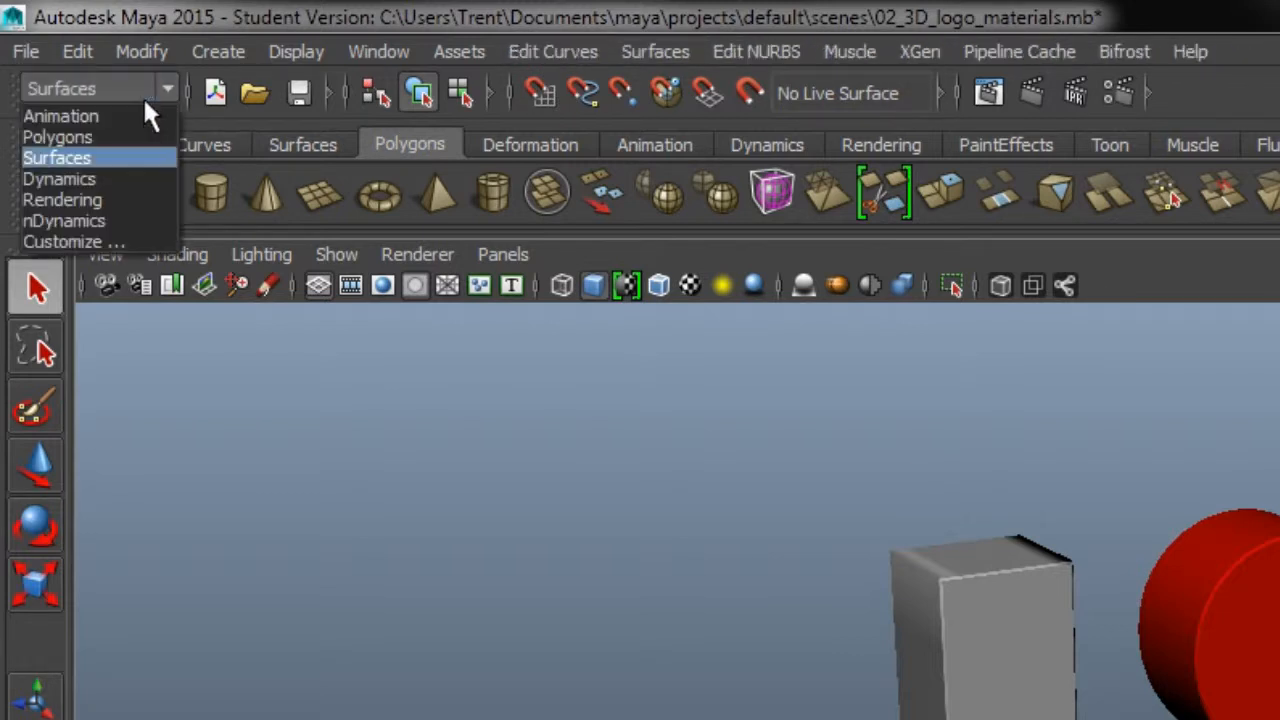
pyautogui.click(95, 180)
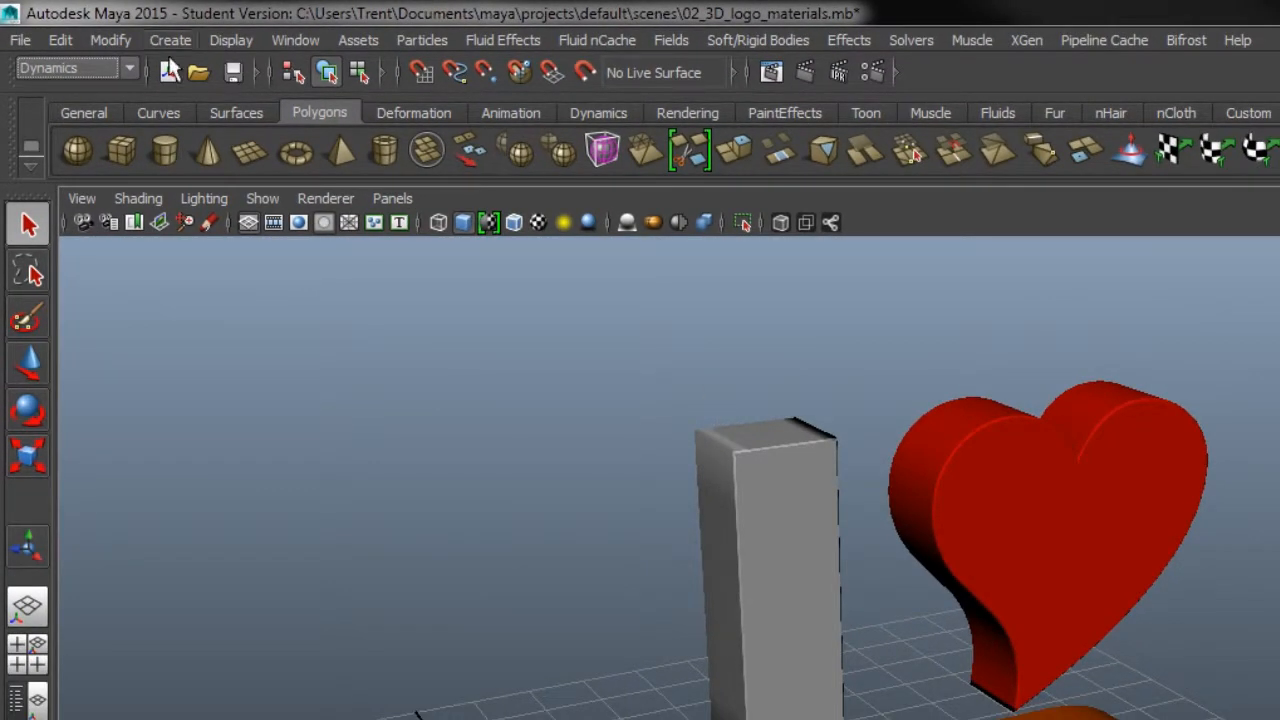
pyautogui.click(80, 70)
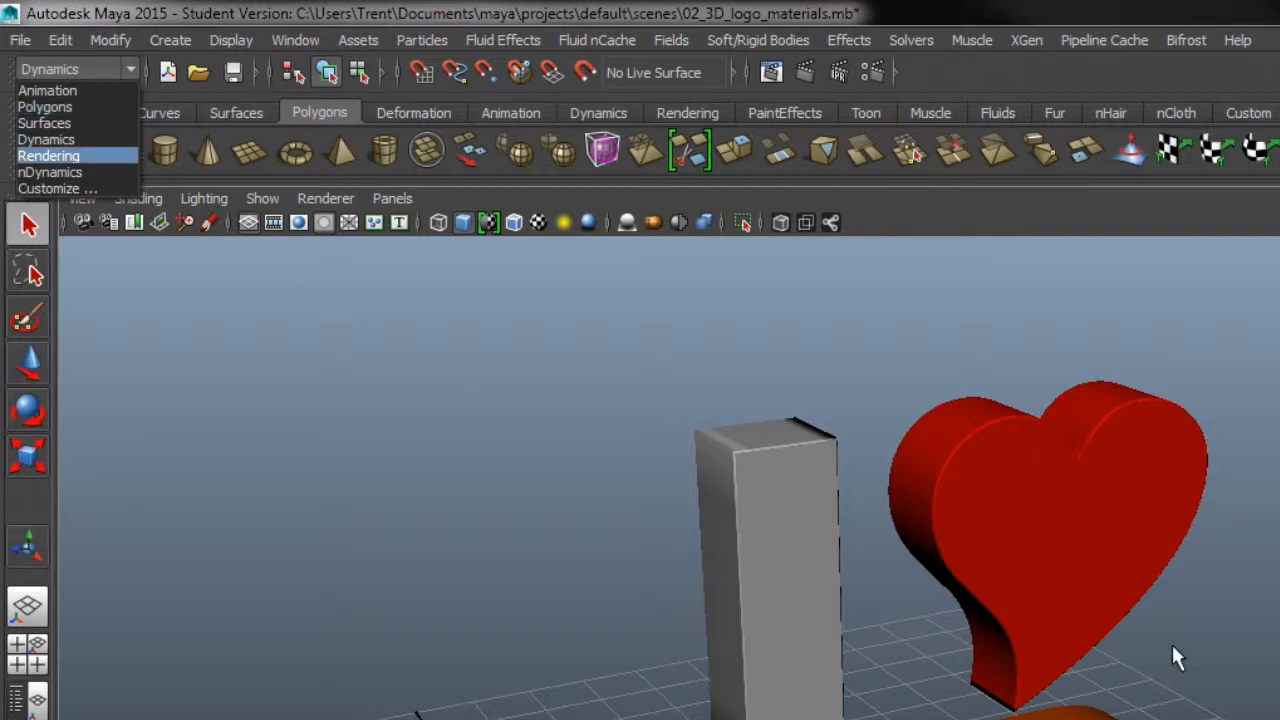
pyautogui.click(69, 108)
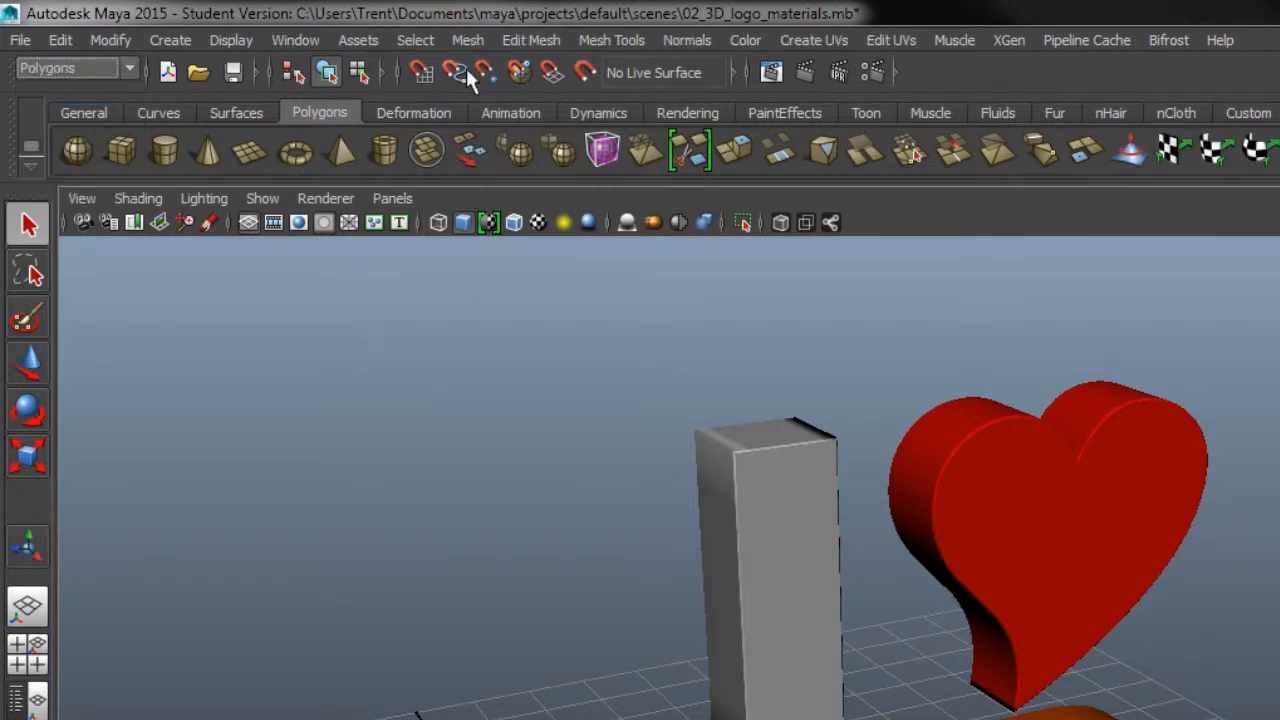
pyautogui.click(421, 44)
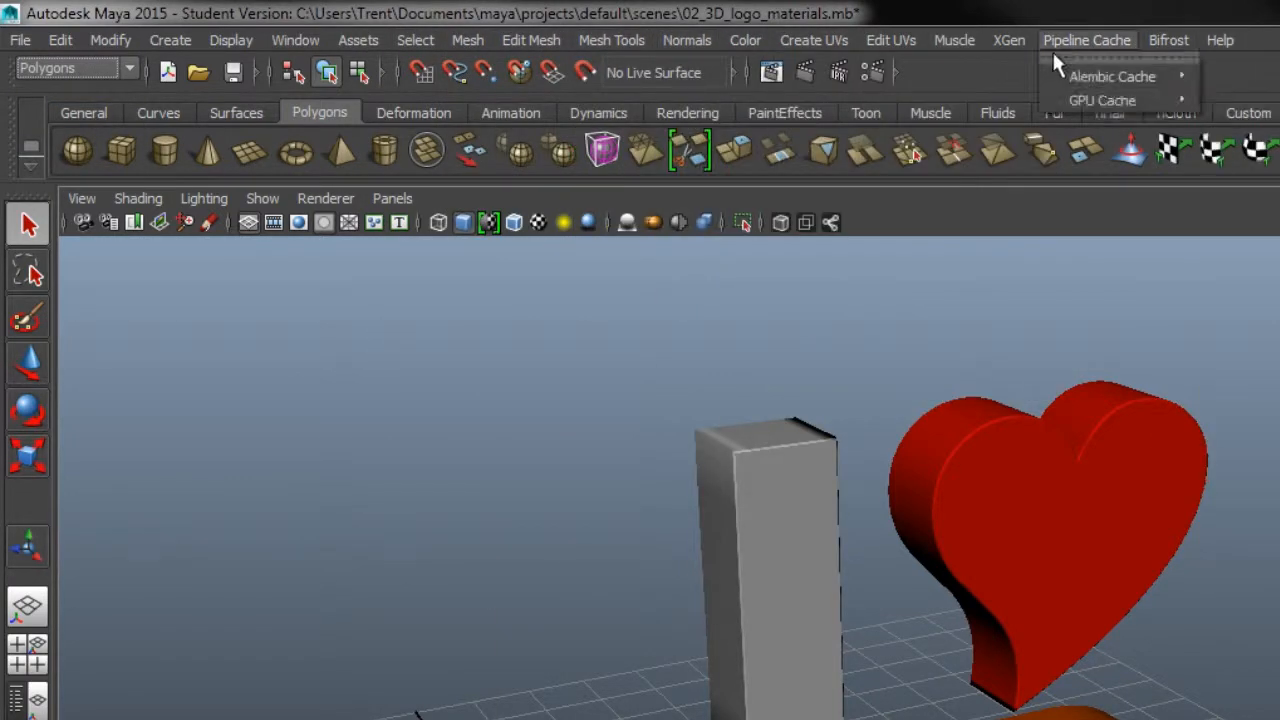
pyautogui.click(746, 43)
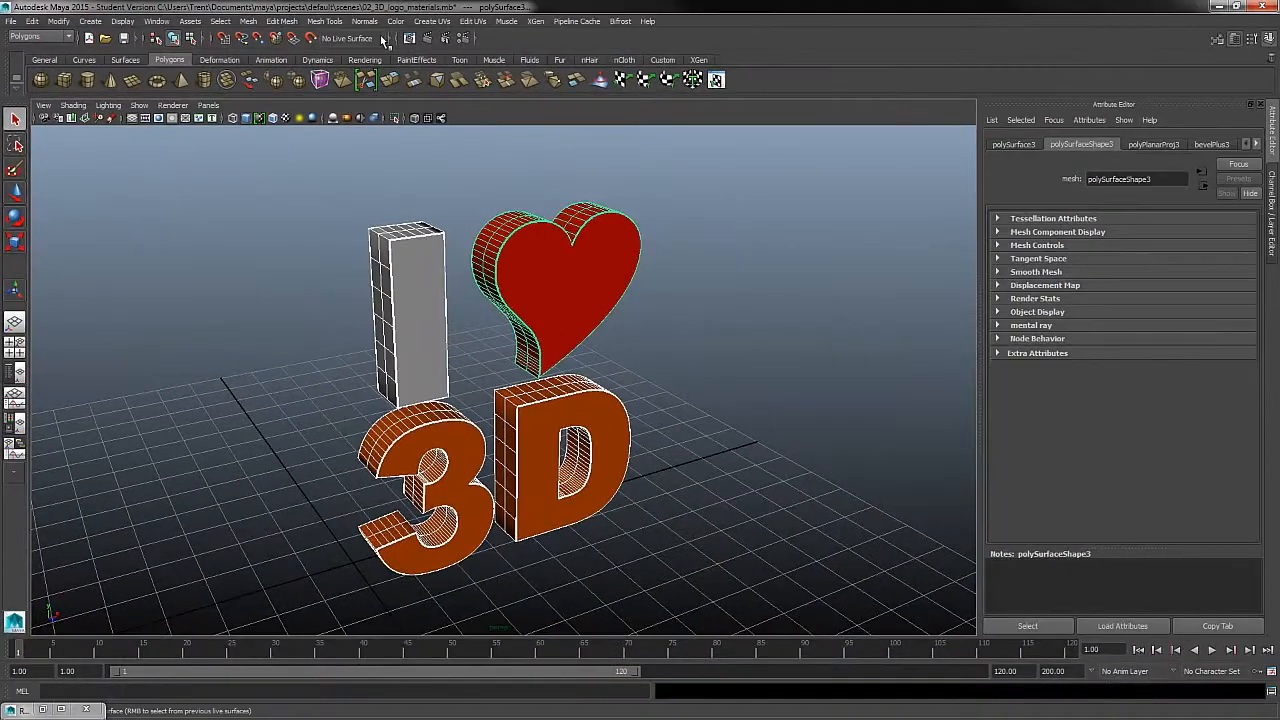
pyautogui.click(687, 40)
pyautogui.click(379, 33)
pyautogui.click(702, 267)
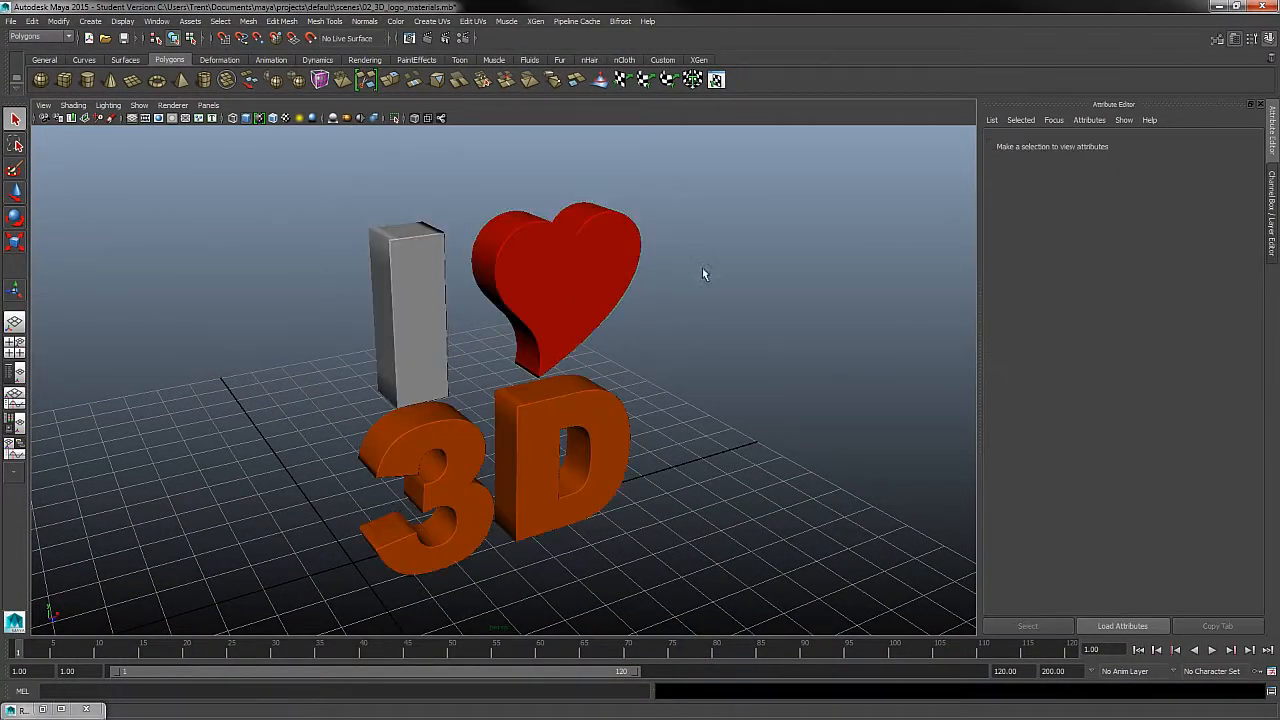
# - Select all four logo pieces together and open the Set Normal Angle options for them
pyautogui.moveTo(702, 267); pyautogui.dragTo(312, 510)
pyautogui.click(734, 250)
pyautogui.moveTo(748, 229); pyautogui.dragTo(271, 602)
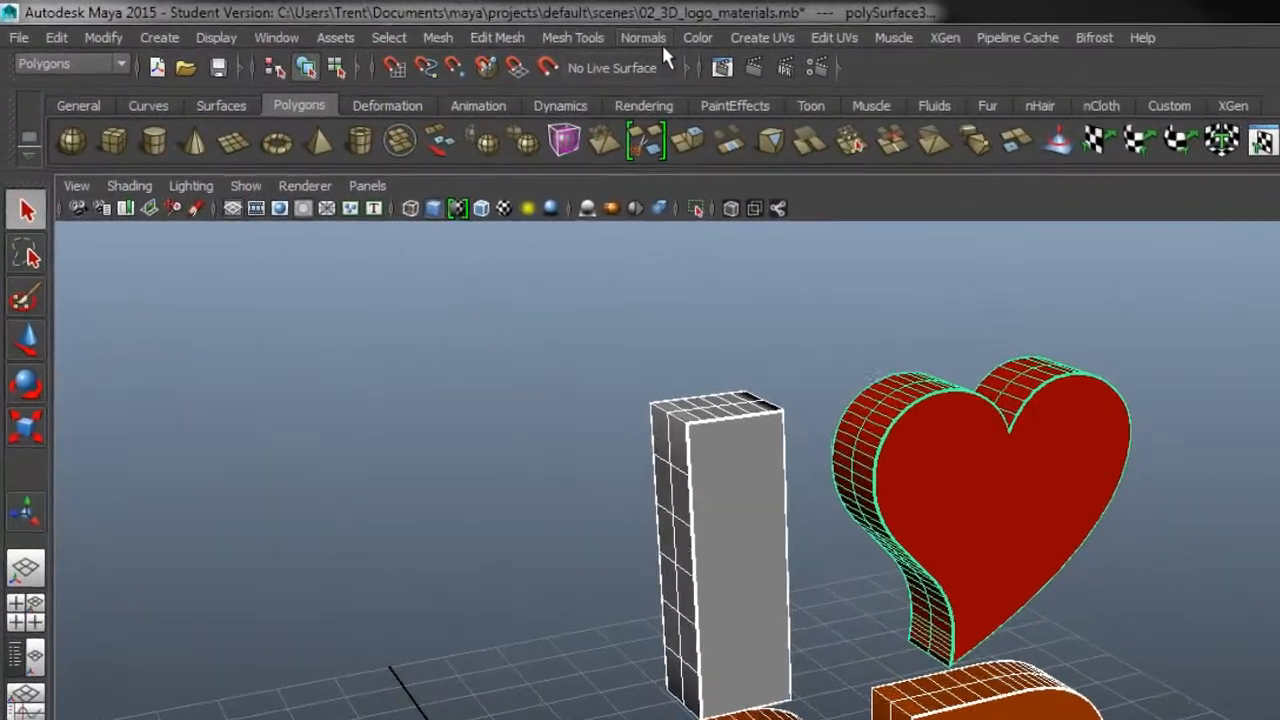
pyautogui.click(372, 22)
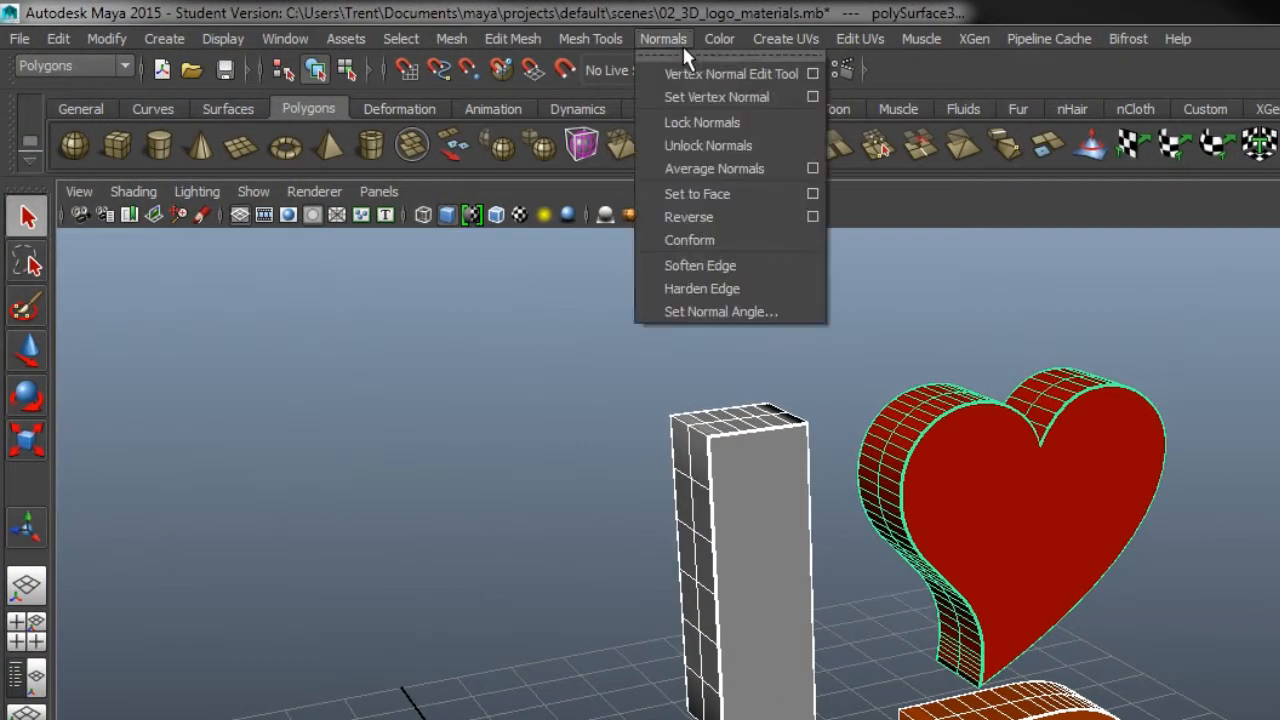
pyautogui.click(739, 311)
pyautogui.moveTo(733, 364); pyautogui.dragTo(1279, 290)
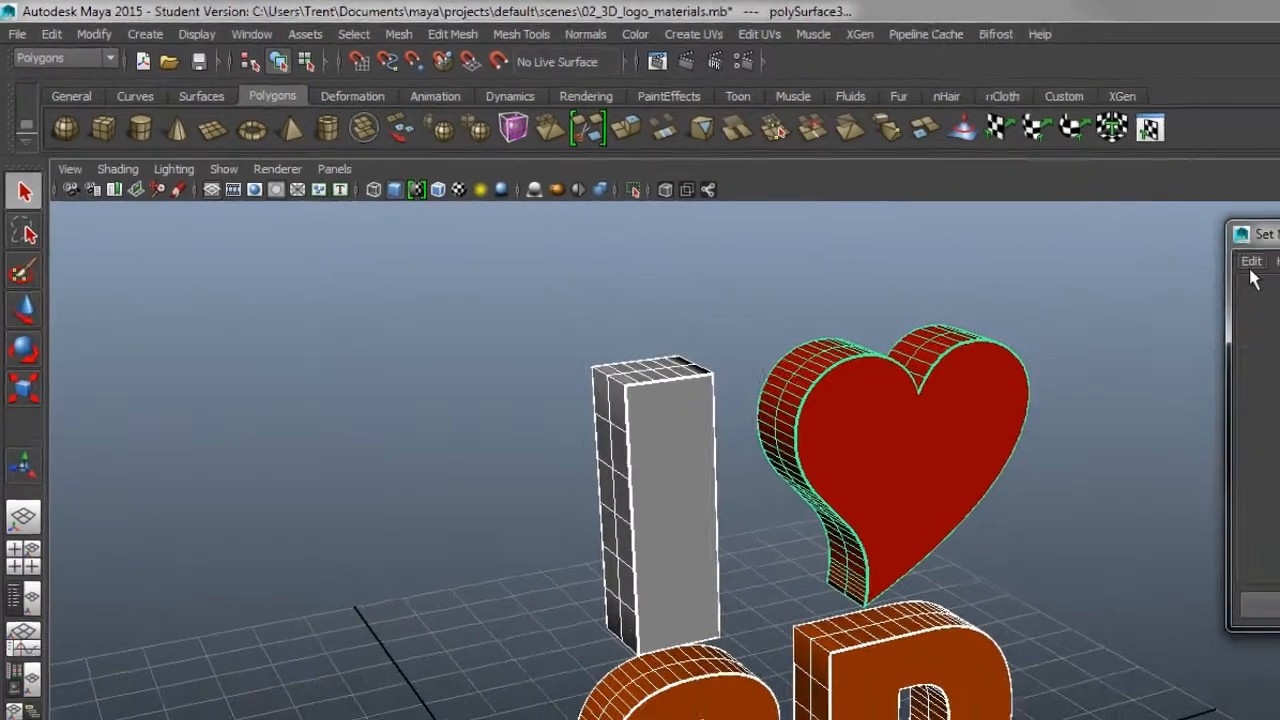
# - Apply a normal angle of 30 to the selected logo pieces and inspect the shading on the I and the heart
pyautogui.click(974, 203)
pyautogui.click(987, 236)
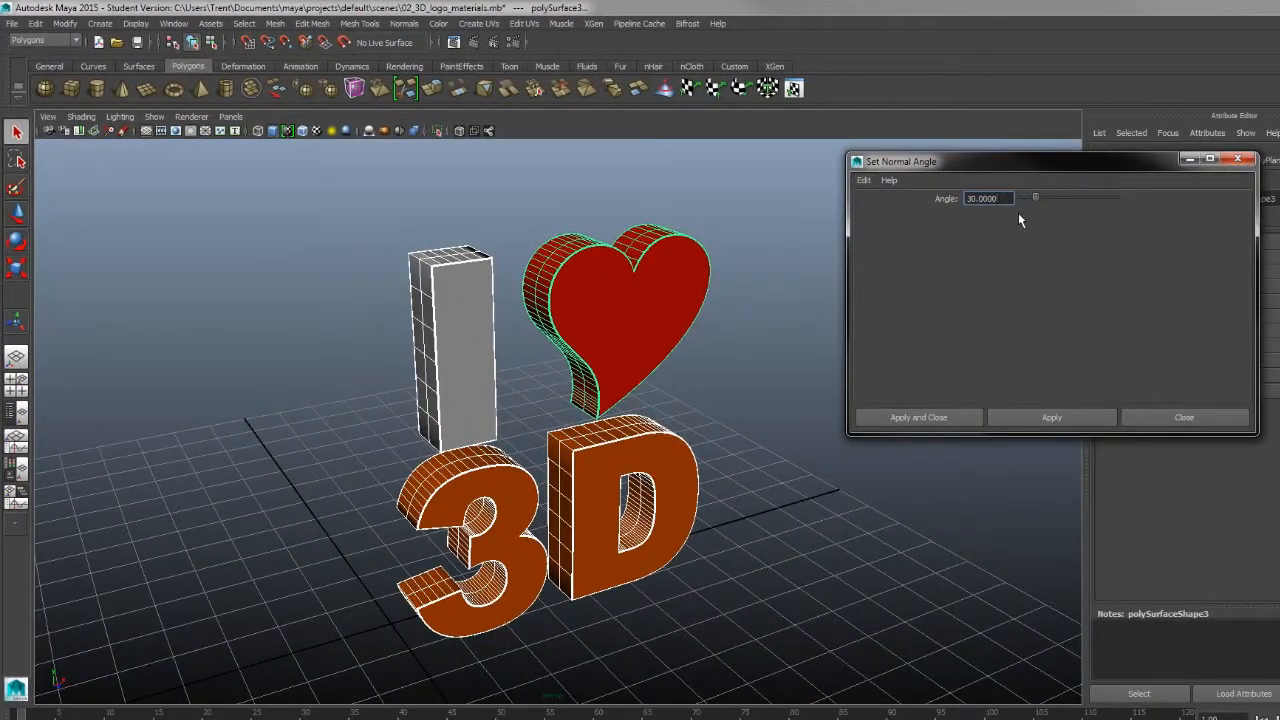
pyautogui.moveTo(1128, 226); pyautogui.dragTo(1084, 248)
pyautogui.write('80')
pyautogui.click(1049, 420)
pyautogui.keyDown('alt'); pyautogui.moveTo(555, 380); pyautogui.dragTo(588, 402); pyautogui.keyUp('alt')
pyautogui.keyDown('alt'); pyautogui.moveTo(570, 336); pyautogui.dragTo(622, 334, button='right'); pyautogui.keyUp('alt')
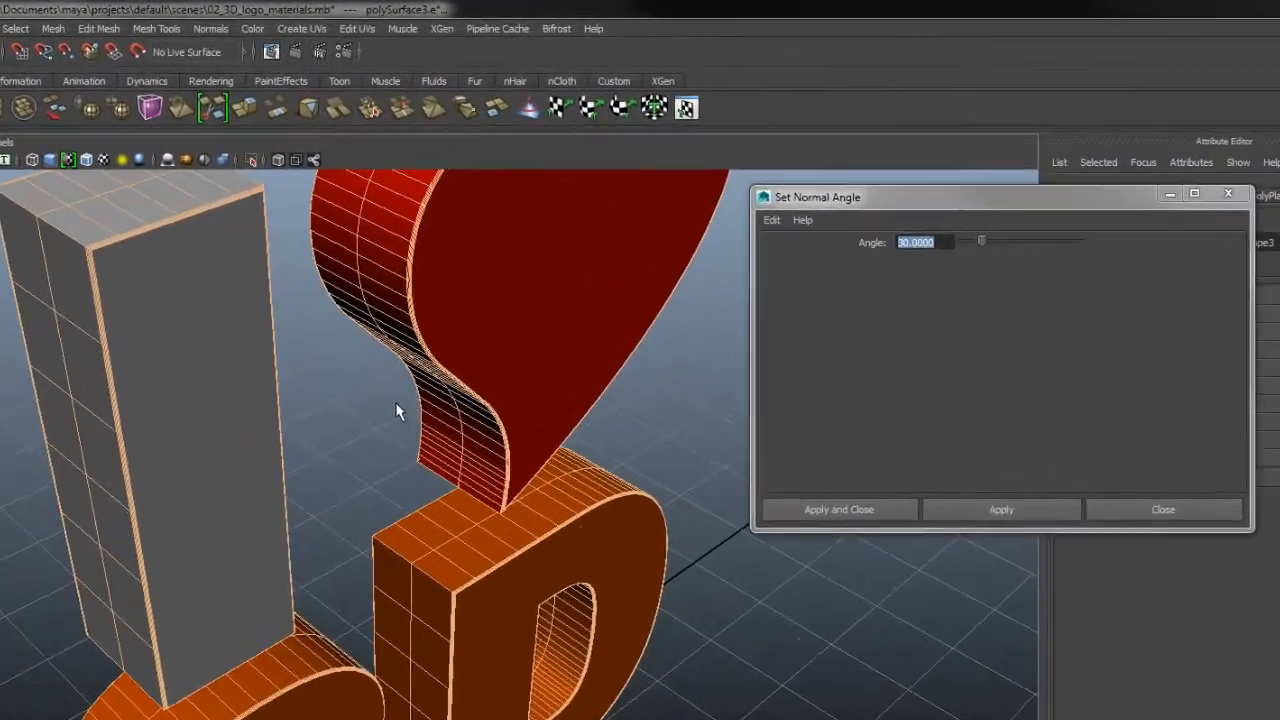
pyautogui.keyDown('alt'); pyautogui.moveTo(557, 330); pyautogui.dragTo(664, 431); pyautogui.keyUp('alt')
pyautogui.keyDown('alt'); pyautogui.moveTo(664, 431); pyautogui.dragTo(684, 413, button='right'); pyautogui.keyUp('alt')
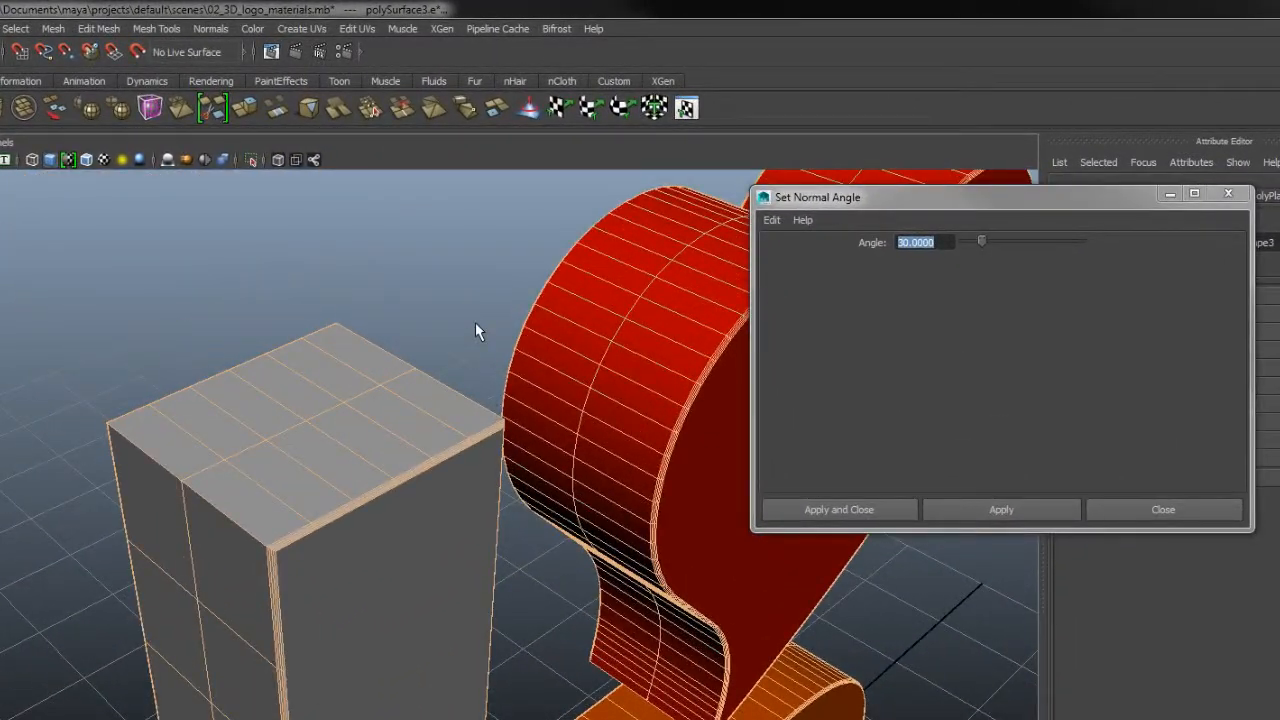
# - Undo the 30-degree normal angle, reapply it to compare the shading, and undo it again
pyautogui.hotkey('ctrl', 'z')
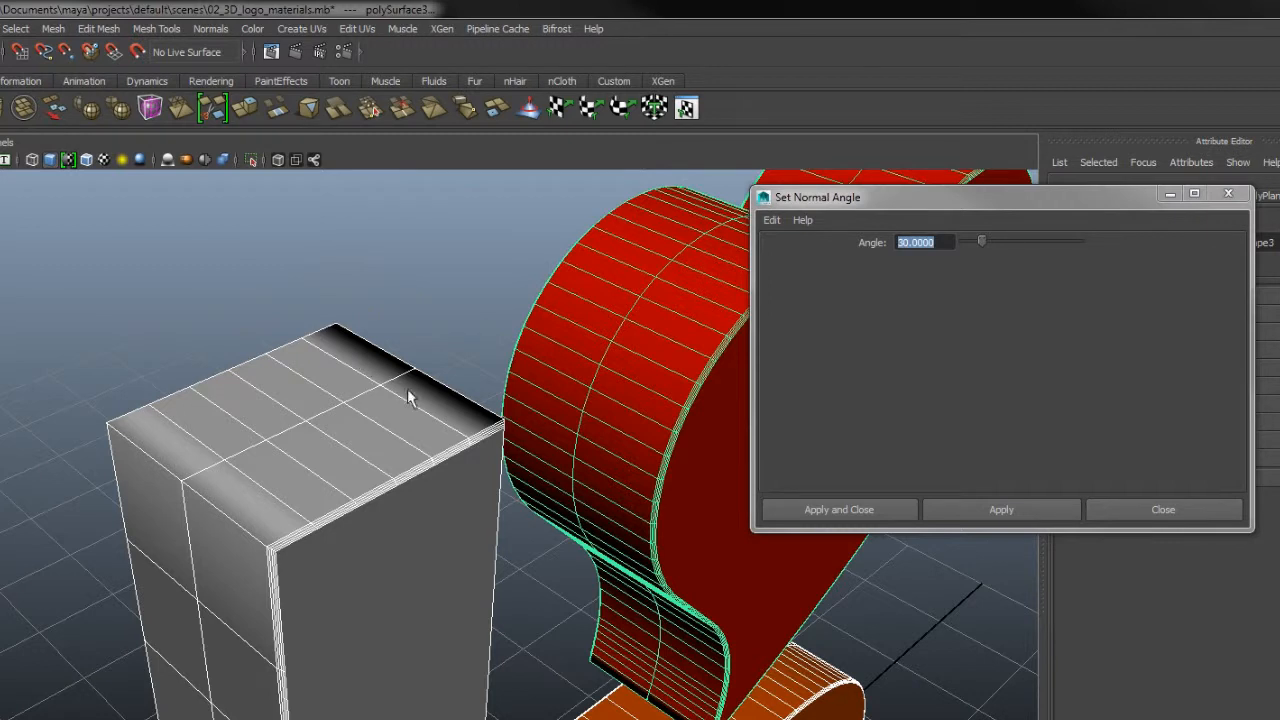
pyautogui.click(993, 517)
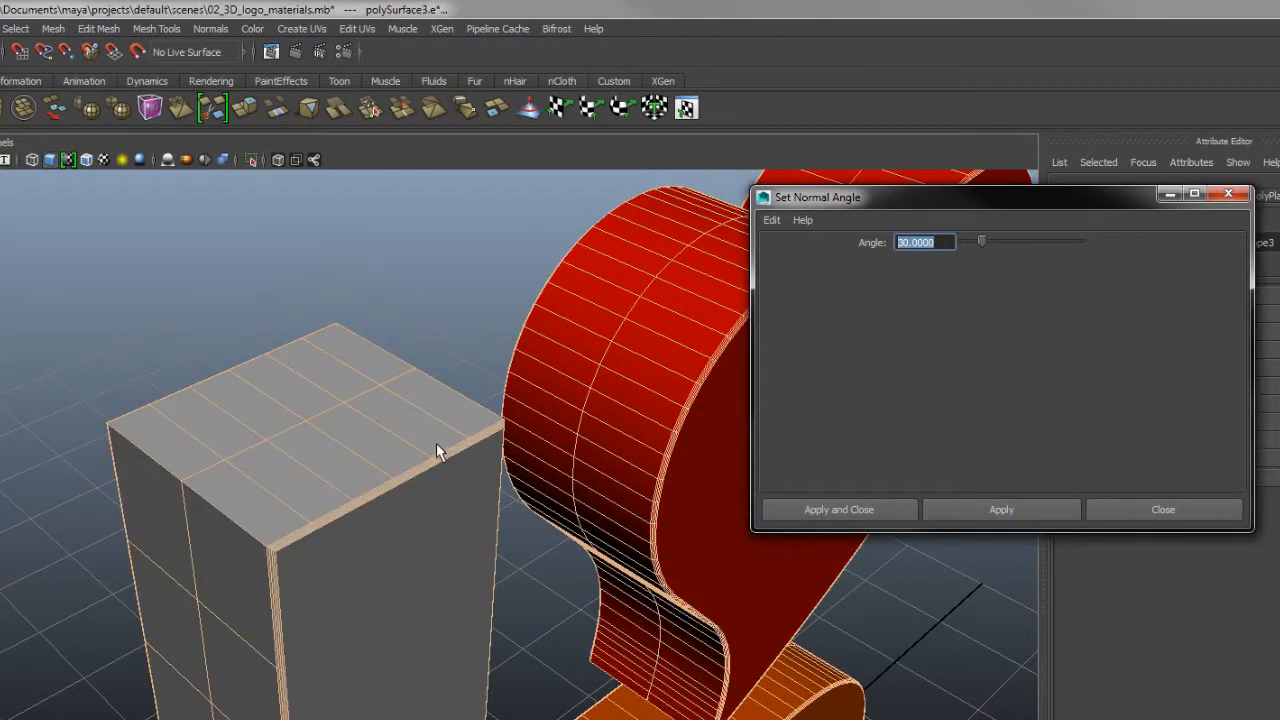
pyautogui.keyDown('alt'); pyautogui.moveTo(646, 492); pyautogui.dragTo(602, 479, button='middle'); pyautogui.keyUp('alt')
pyautogui.hotkey('ctrl', 'z')
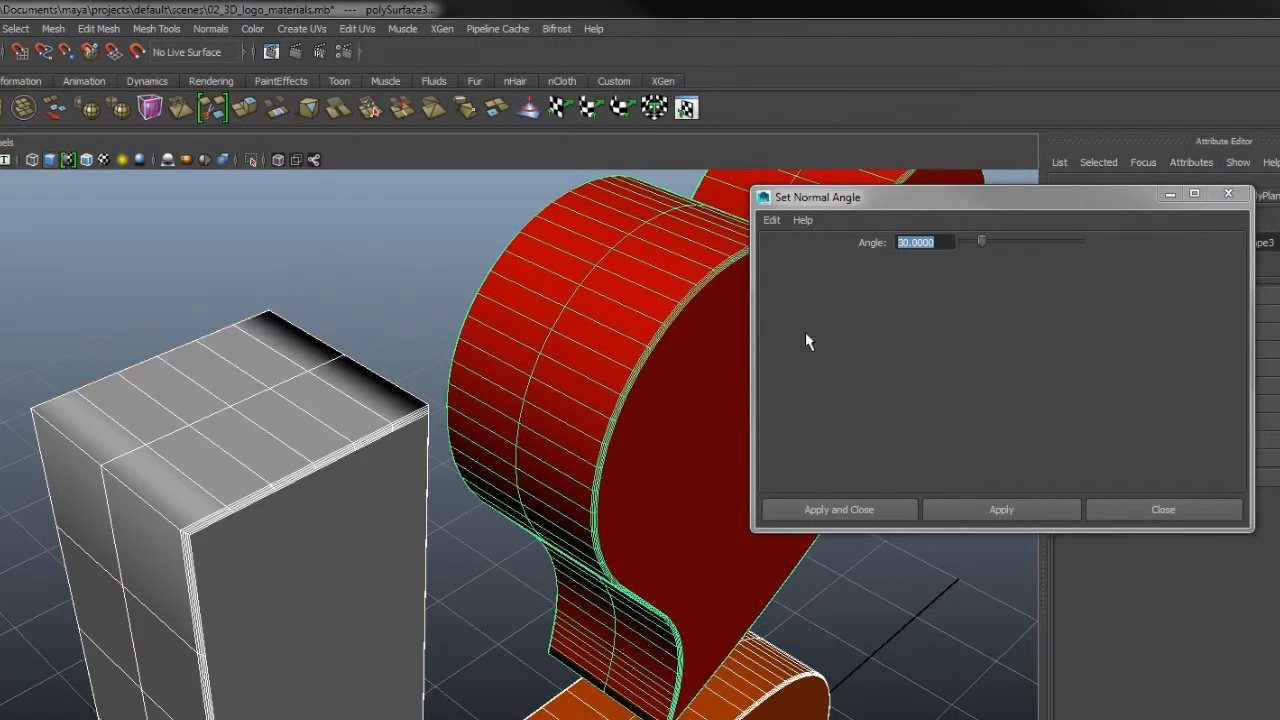
# - Set the angle value for the logo pieces' normals to 15
pyautogui.click(949, 246)
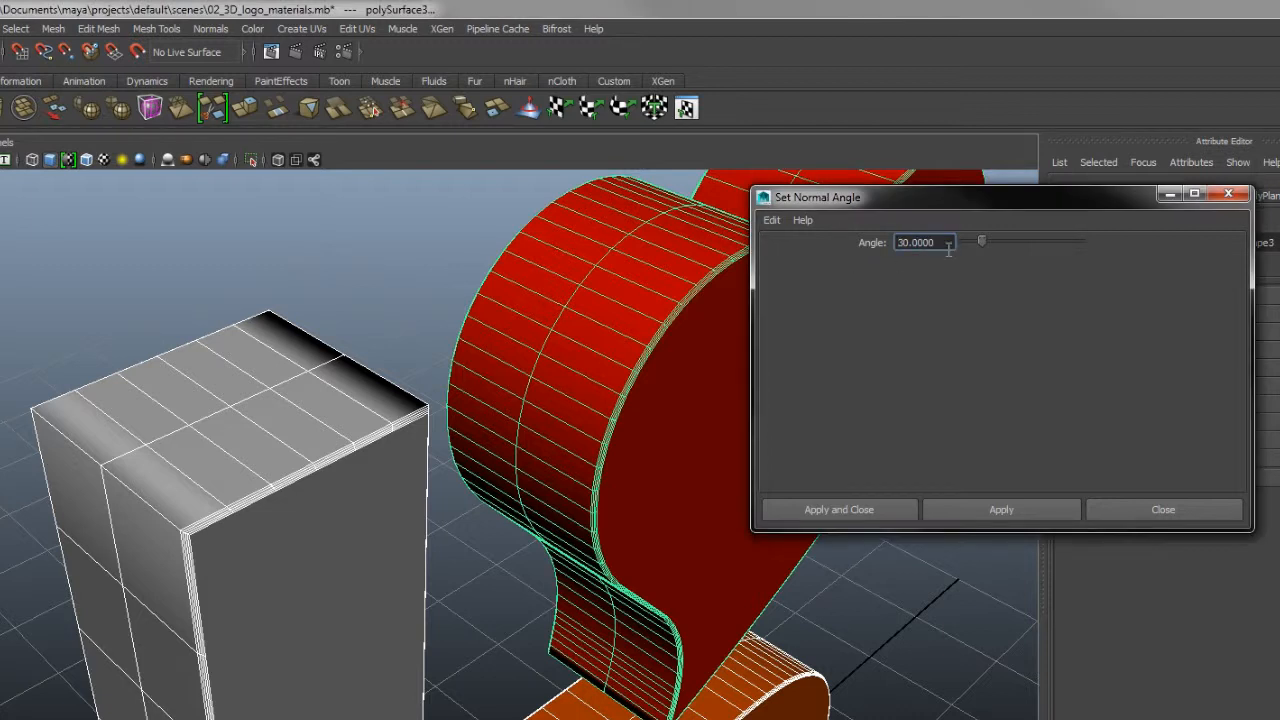
pyautogui.moveTo(949, 246); pyautogui.dragTo(888, 254)
pyautogui.write('15')
pyautogui.press('Return')
# - Examine the curved side and bevelled edges of the heart and the letter I up close
pyautogui.scroll(5, 683, 443)
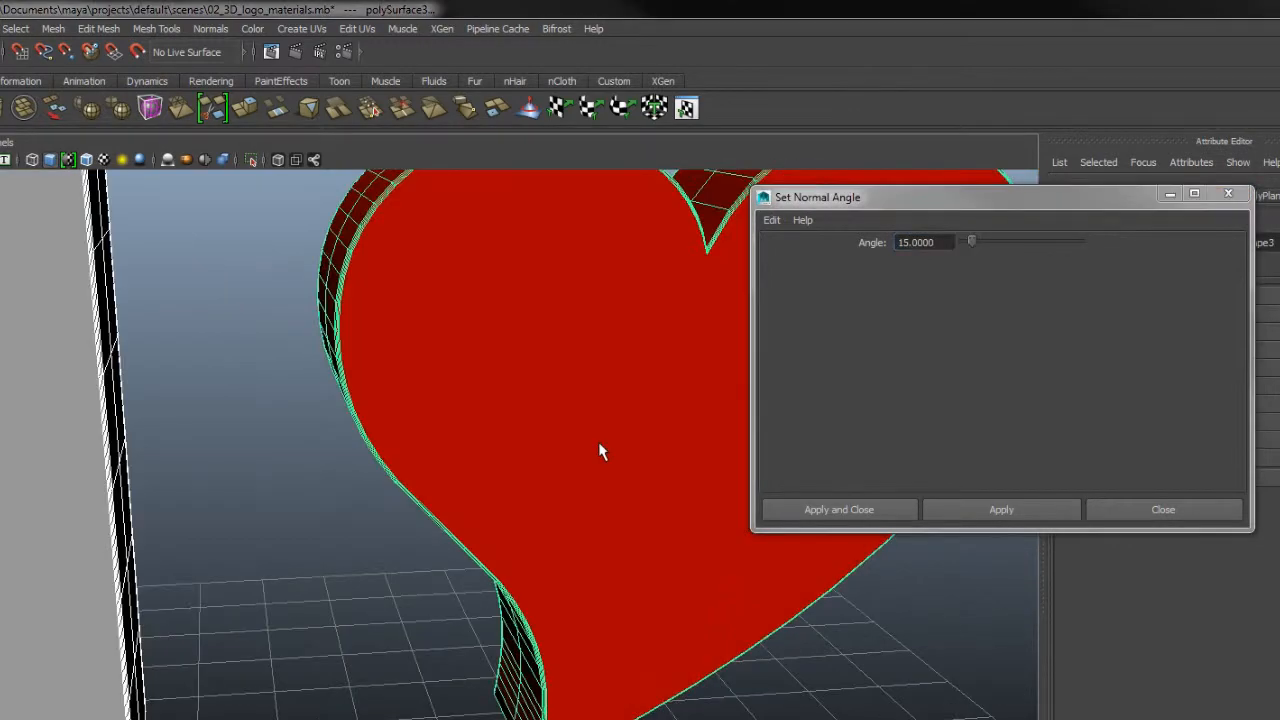
pyautogui.keyDown('alt'); pyautogui.moveTo(600, 450); pyautogui.dragTo(530, 425, button='right'); pyautogui.keyUp('alt')
pyautogui.keyDown('alt'); pyautogui.moveTo(530, 425); pyautogui.dragTo(577, 454); pyautogui.keyUp('alt')
pyautogui.keyDown('alt'); pyautogui.moveTo(617, 427); pyautogui.dragTo(520, 430, button='middle'); pyautogui.keyUp('alt')
pyautogui.keyDown('alt'); pyautogui.moveTo(520, 430); pyautogui.dragTo(547, 412, button='right'); pyautogui.keyUp('alt')
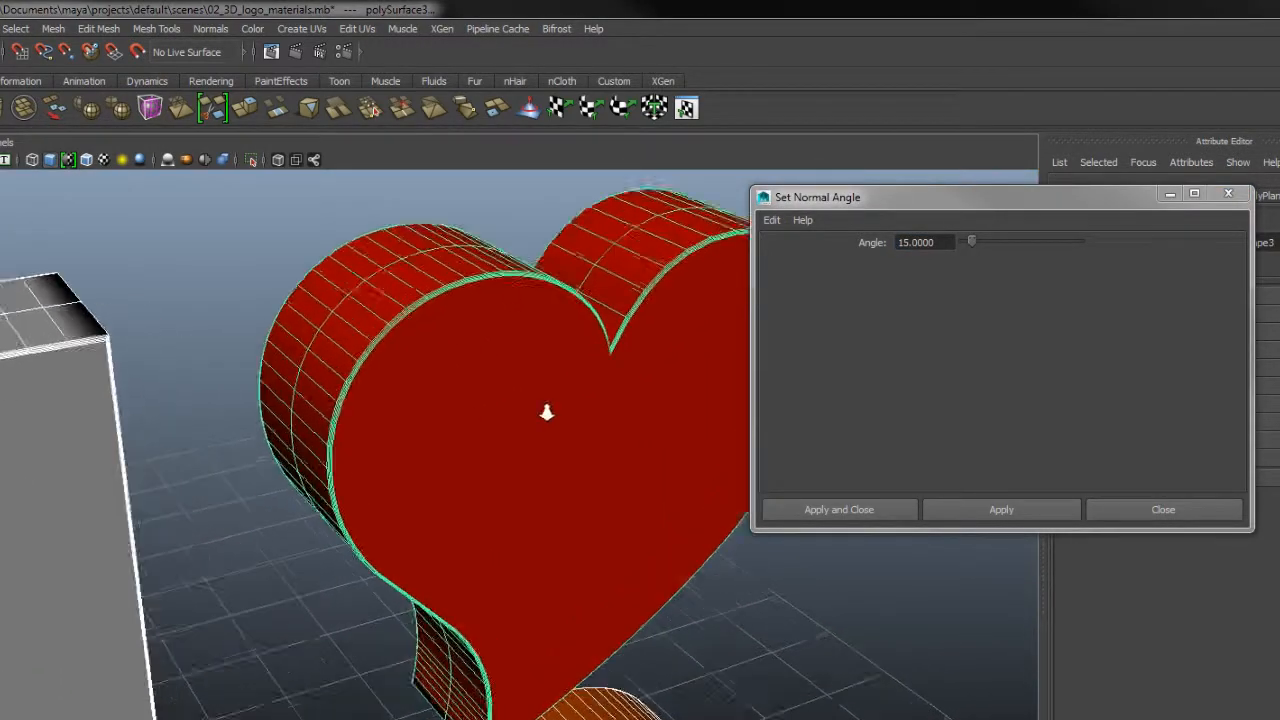
pyautogui.keyDown('alt'); pyautogui.moveTo(547, 412); pyautogui.dragTo(473, 444); pyautogui.keyUp('alt')
pyautogui.keyDown('alt'); pyautogui.moveTo(443, 581); pyautogui.dragTo(645, 642, button='middle'); pyautogui.keyUp('alt')
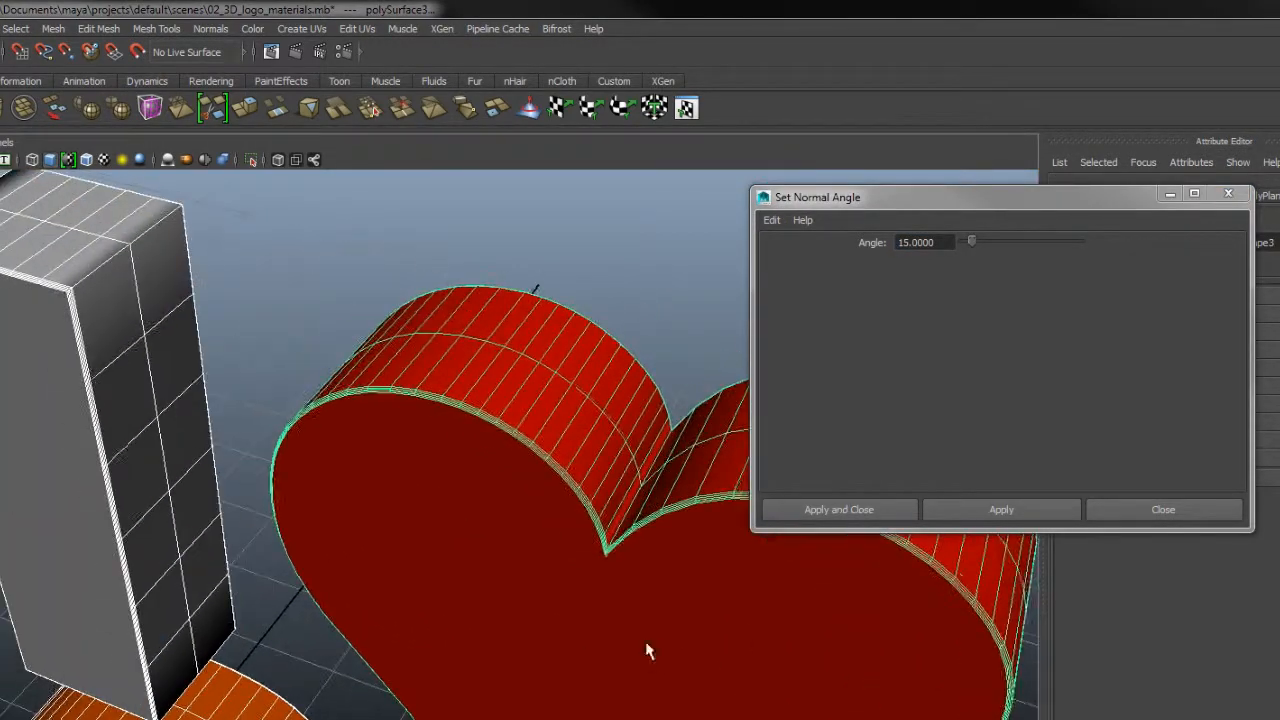
pyautogui.keyDown('alt'); pyautogui.moveTo(150, 365); pyautogui.dragTo(280, 480, button='right'); pyautogui.keyUp('alt')
pyautogui.keyDown('alt'); pyautogui.moveTo(290, 510); pyautogui.dragTo(445, 595, button='middle'); pyautogui.keyUp('alt')
pyautogui.keyDown('alt'); pyautogui.moveTo(470, 540); pyautogui.dragTo(383, 432, button='right'); pyautogui.keyUp('alt')
pyautogui.keyDown('alt'); pyautogui.moveTo(383, 434); pyautogui.dragTo(576, 487); pyautogui.keyUp('alt')
# - Apply the normal angle of 15 to all selected logo pieces, close the dialog, and clear the selection
pyautogui.moveTo(952, 248); pyautogui.dragTo(851, 262)
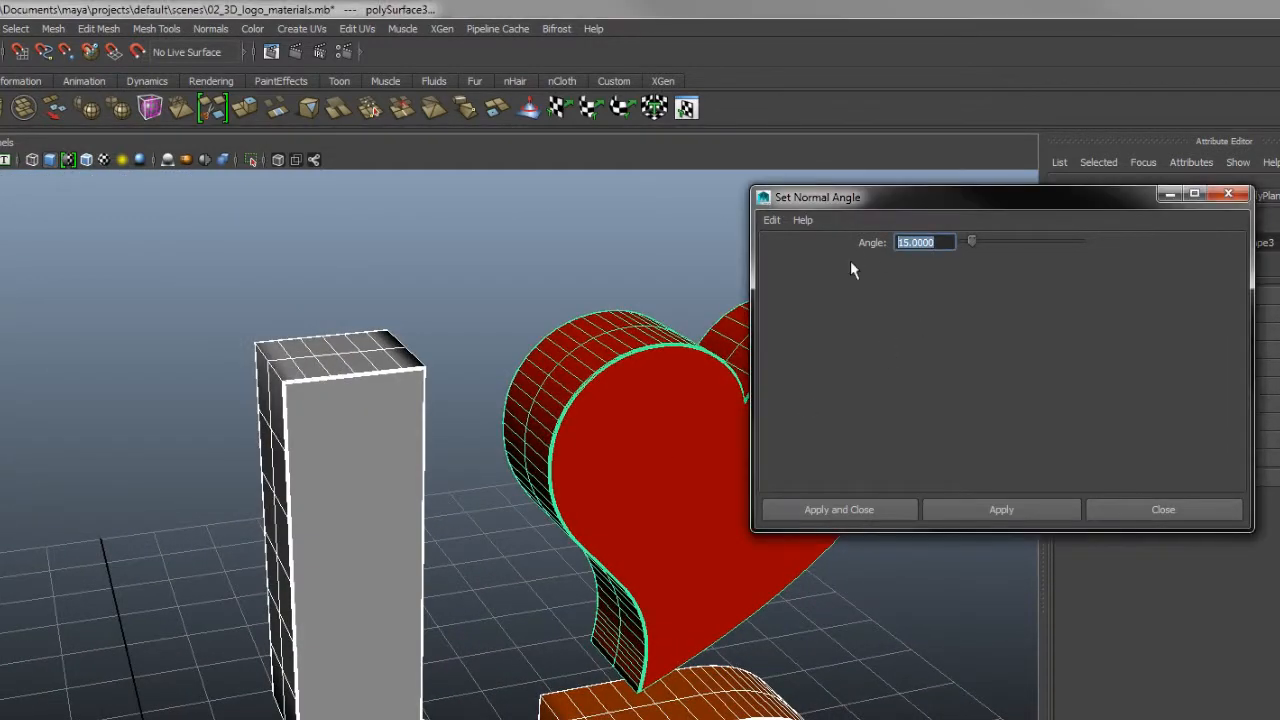
pyautogui.click(980, 516)
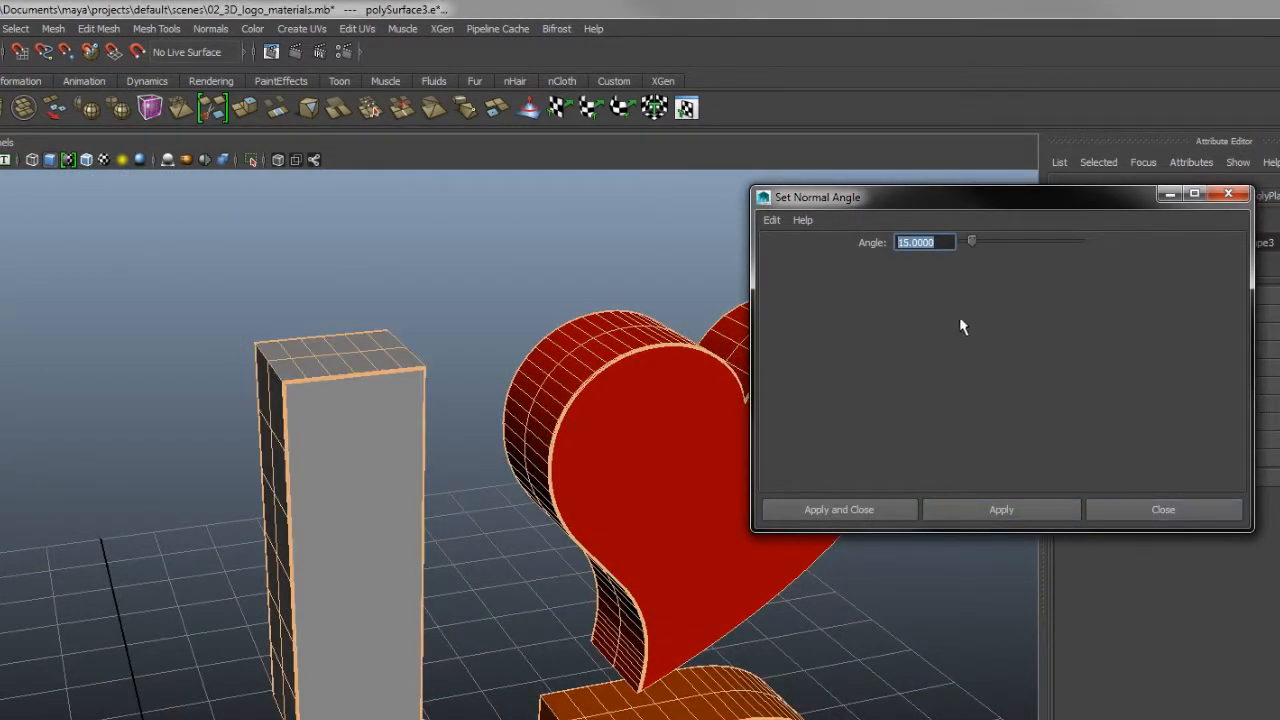
pyautogui.click(1088, 526)
pyautogui.click(895, 584)
# - Inspect the shading of the heart's tip, the letter I and the 3D text up close and from afar
pyautogui.keyDown('alt'); pyautogui.moveTo(895, 584); pyautogui.dragTo(568, 401); pyautogui.keyUp('alt')
pyautogui.keyDown('alt'); pyautogui.moveTo(568, 401); pyautogui.dragTo(506, 301, button='middle'); pyautogui.keyUp('alt')
pyautogui.keyDown('alt'); pyautogui.moveTo(506, 301); pyautogui.dragTo(880, 586, button='right'); pyautogui.keyUp('alt')
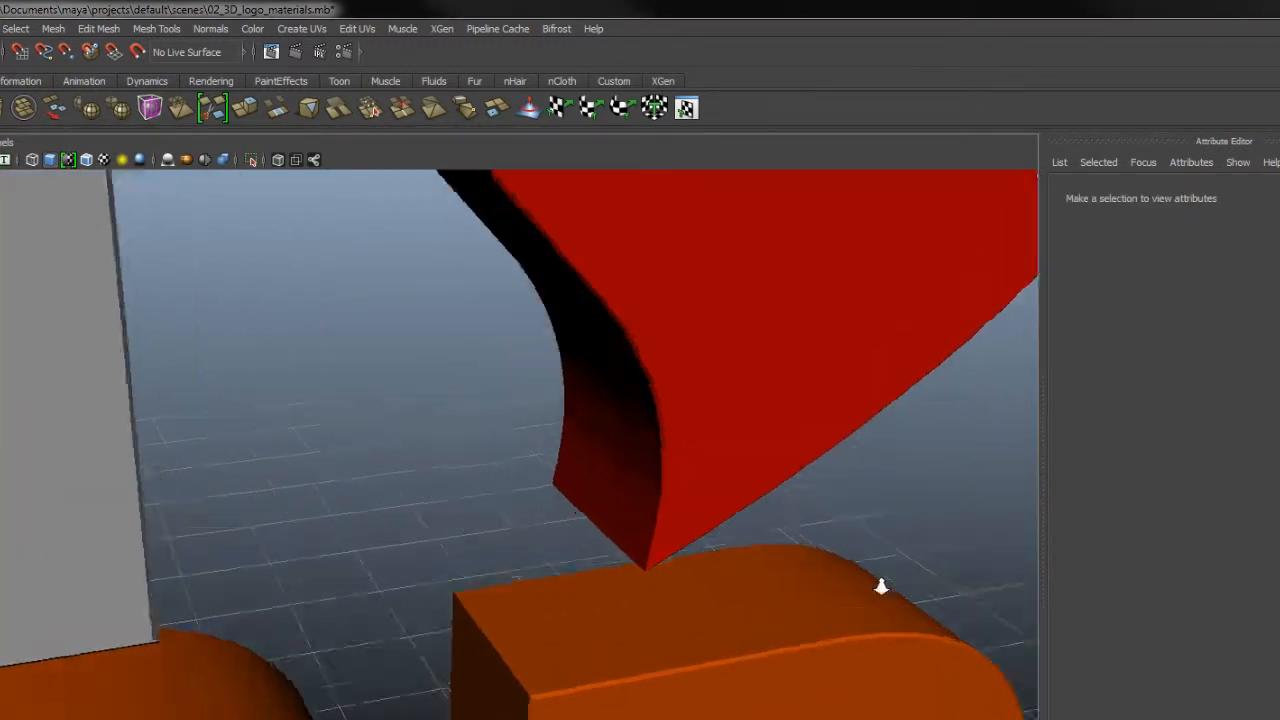
pyautogui.keyDown('alt'); pyautogui.moveTo(480, 595); pyautogui.dragTo(637, 554); pyautogui.keyUp('alt')
pyautogui.keyDown('alt'); pyautogui.moveTo(770, 545); pyautogui.dragTo(675, 540); pyautogui.keyUp('alt')
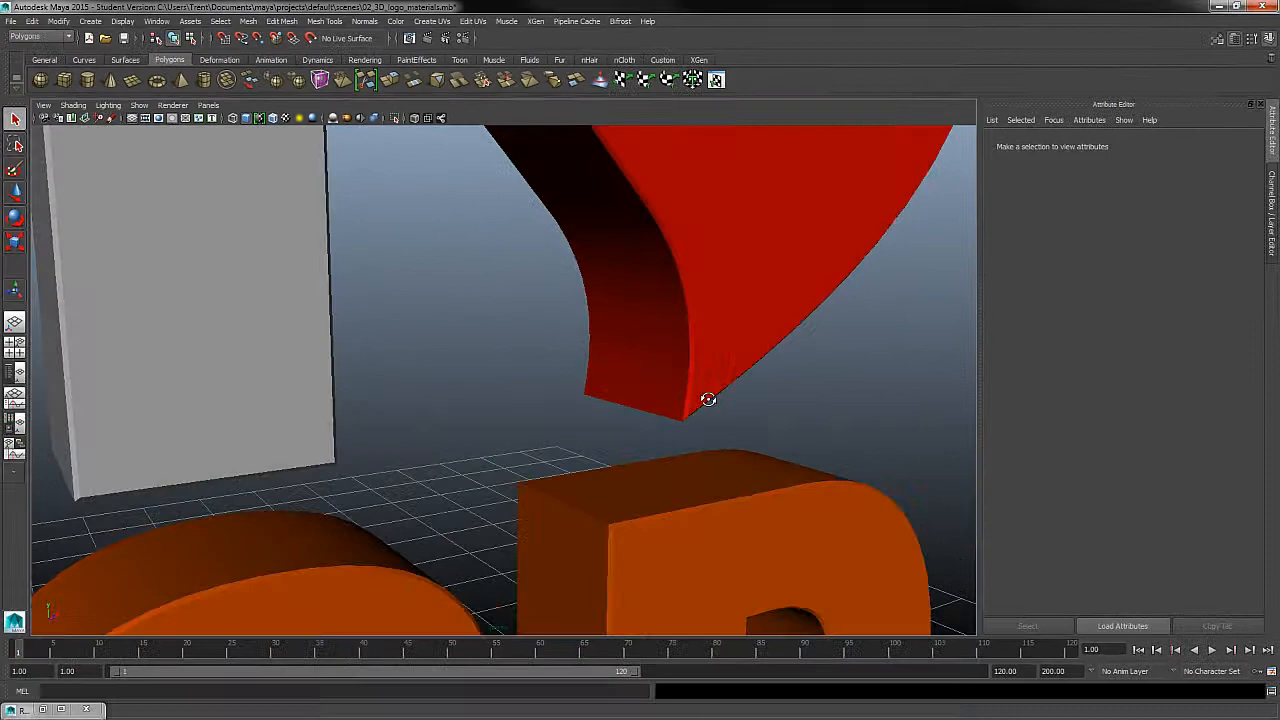
pyautogui.keyDown('alt'); pyautogui.moveTo(708, 399); pyautogui.dragTo(588, 371); pyautogui.keyUp('alt')
pyautogui.keyDown('alt'); pyautogui.moveTo(668, 419); pyautogui.dragTo(545, 315, button='right'); pyautogui.keyUp('alt')
pyautogui.keyDown('alt'); pyautogui.moveTo(560, 325); pyautogui.dragTo(654, 360); pyautogui.keyUp('alt')
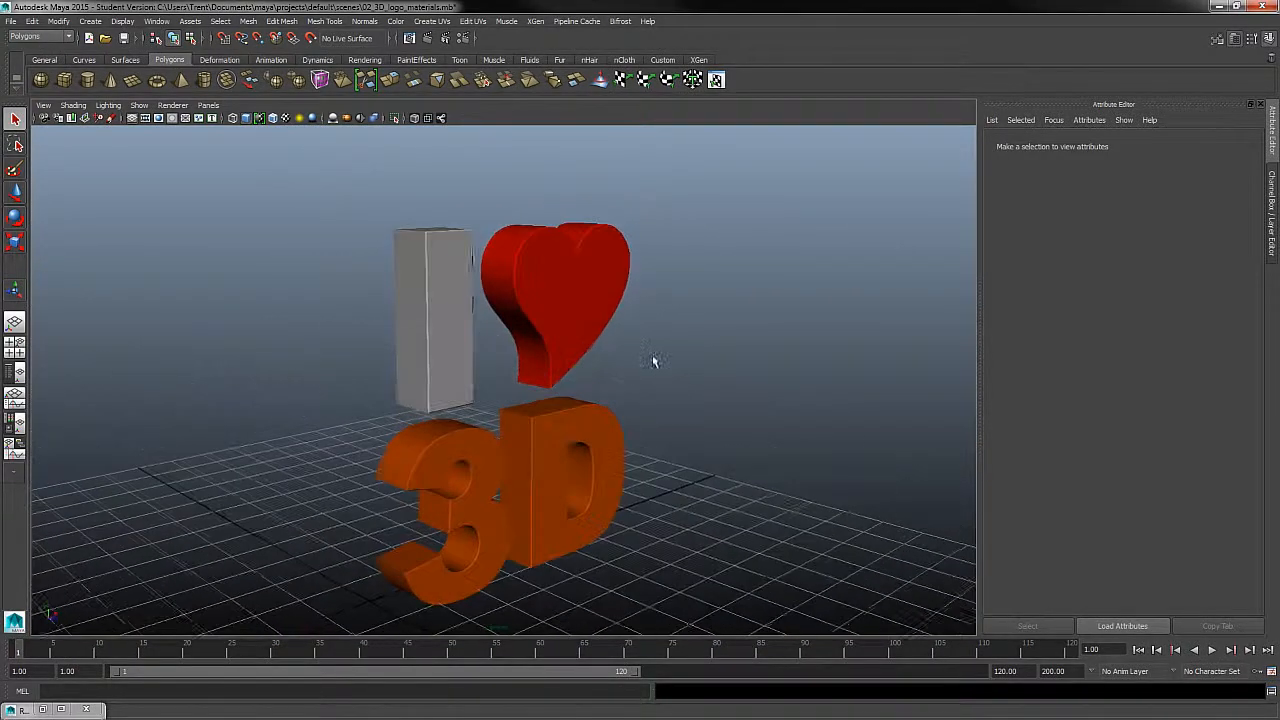
pyautogui.keyDown('alt'); pyautogui.moveTo(654, 360); pyautogui.dragTo(715, 420, button='right'); pyautogui.keyUp('alt')
pyautogui.keyDown('alt'); pyautogui.moveTo(715, 420); pyautogui.dragTo(665, 418); pyautogui.keyUp('alt')
pyautogui.keyDown('alt'); pyautogui.moveTo(665, 418); pyautogui.dragTo(635, 391, button='right'); pyautogui.keyUp('alt')
pyautogui.moveTo(635, 391)
pyautogui.keyDown('alt'); pyautogui.mouseDown()
pyautogui.moveTo(628, 400)
pyautogui.moveTo(626, 386)
pyautogui.mouseUp(); pyautogui.keyUp('alt')
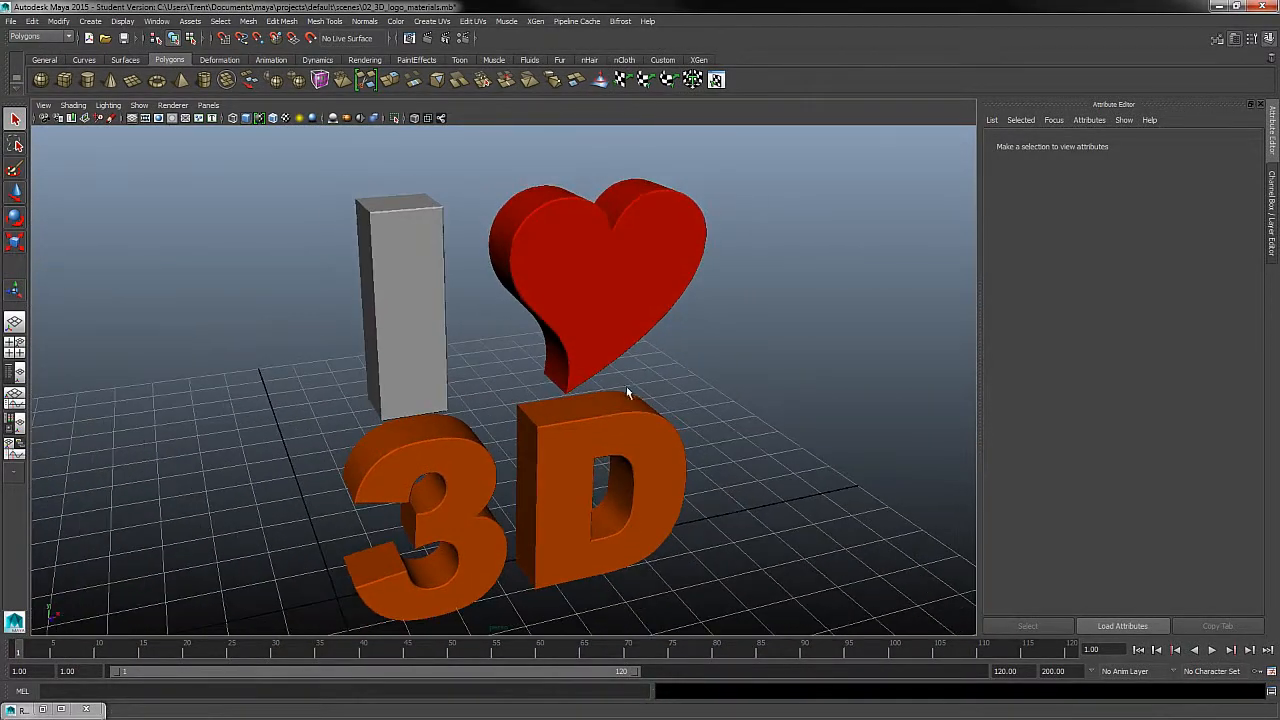
pyautogui.click(364, 21)
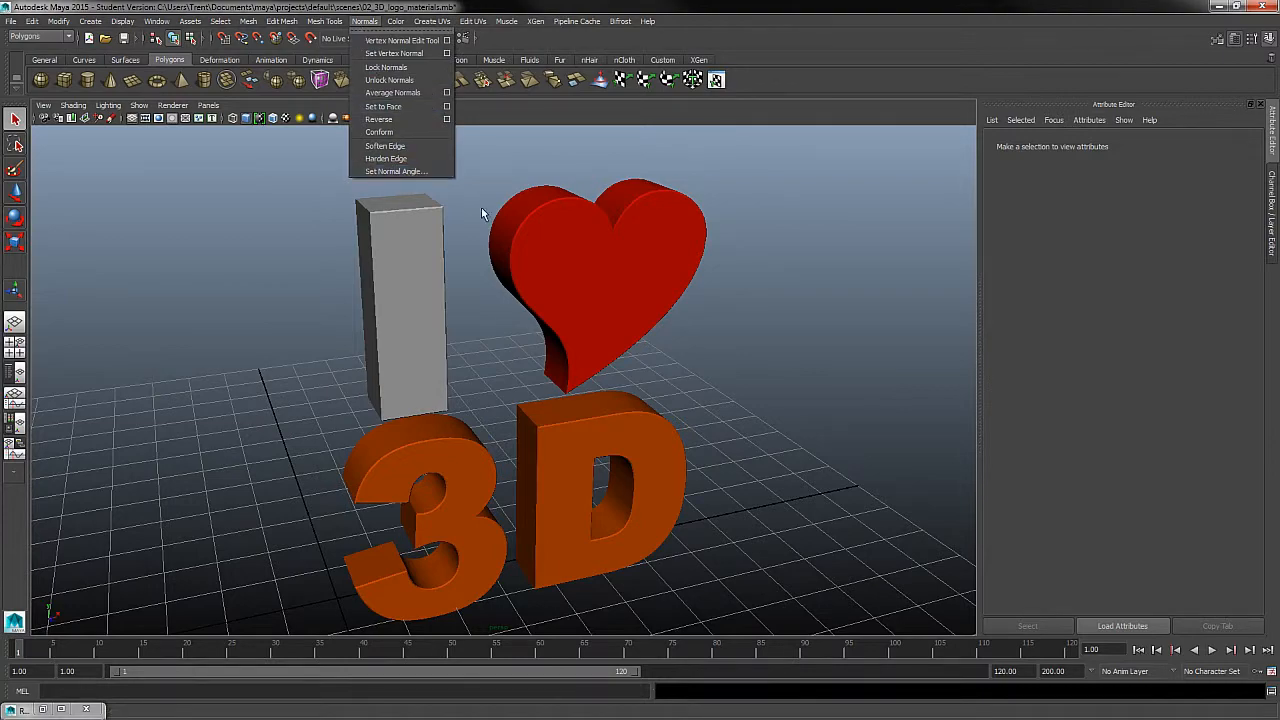
pyautogui.click(693, 324)
pyautogui.keyDown('alt'); pyautogui.moveTo(288, 400); pyautogui.dragTo(809, 496); pyautogui.keyUp('alt')
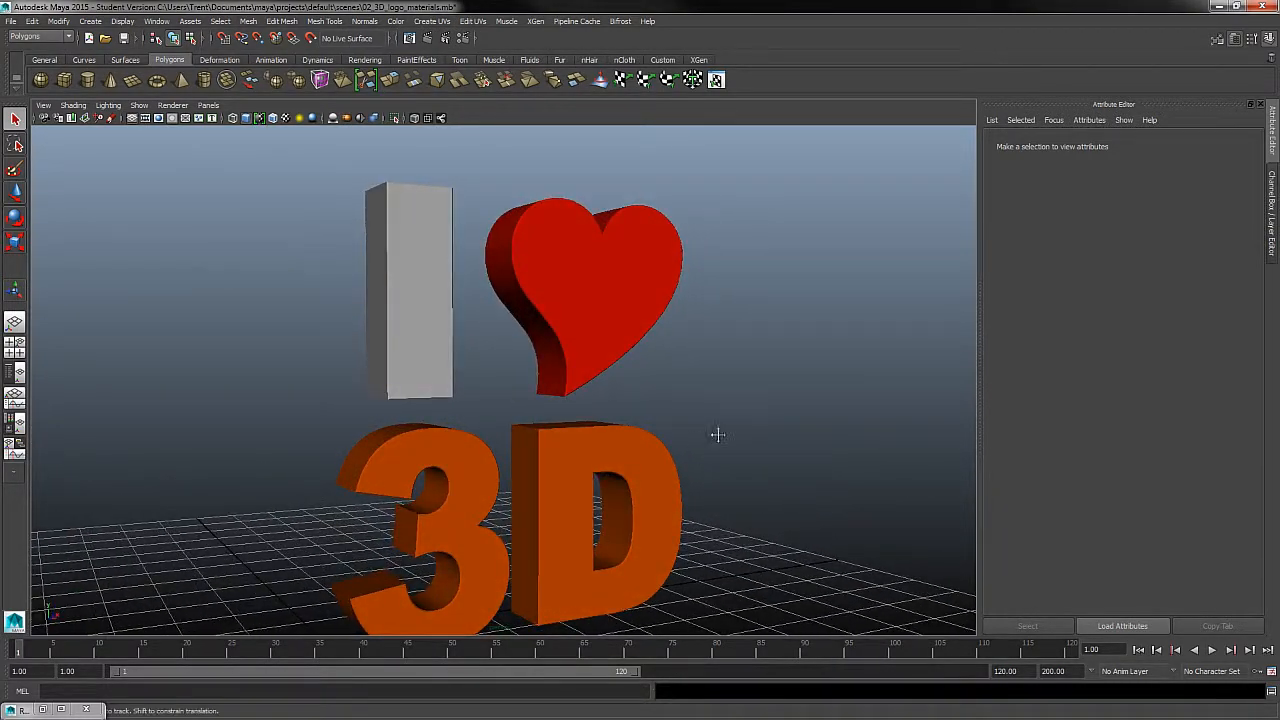
# - Restore the bookmarked camera view cameraView1 in the perspective viewport
pyautogui.keyDown('alt'); pyautogui.moveTo(717, 434); pyautogui.dragTo(724, 424, button='middle'); pyautogui.keyUp('alt')
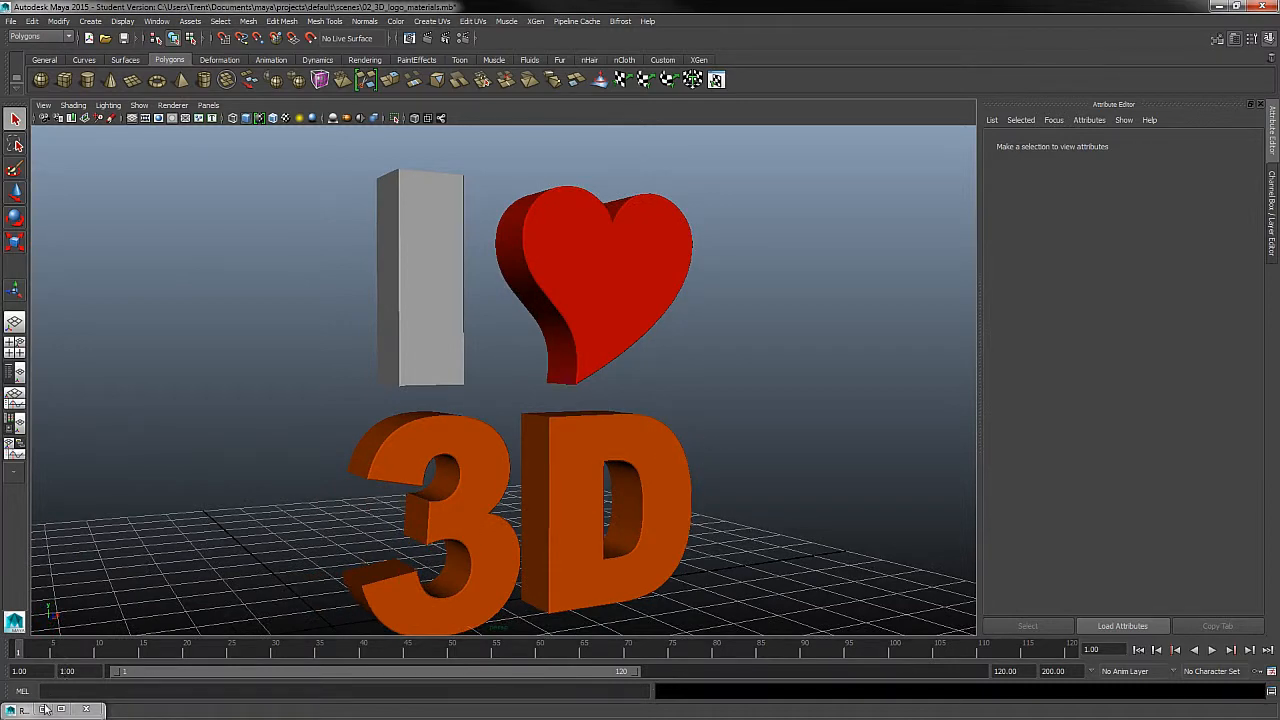
pyautogui.click(43, 105)
pyautogui.moveTo(150, 266)
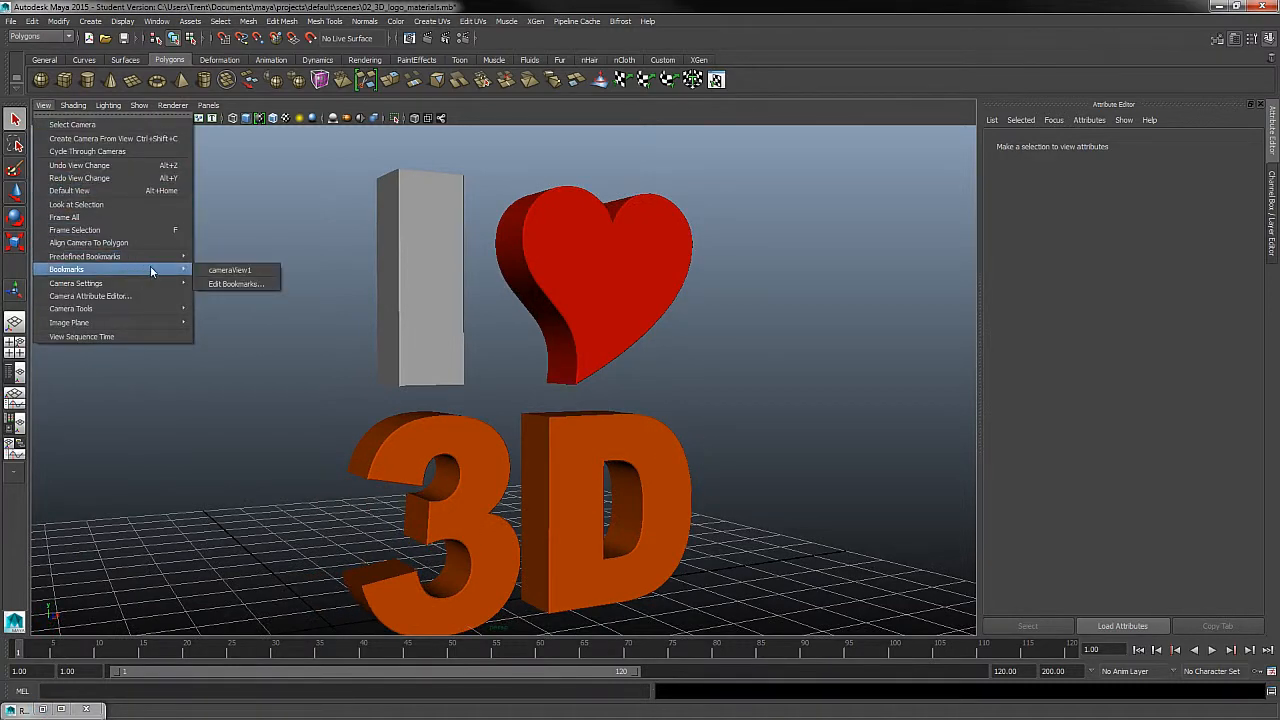
pyautogui.click(228, 272)
# - Keep the current render of the logo in the Render View, compare the stored images, and minimize the window
pyautogui.click(40, 710)
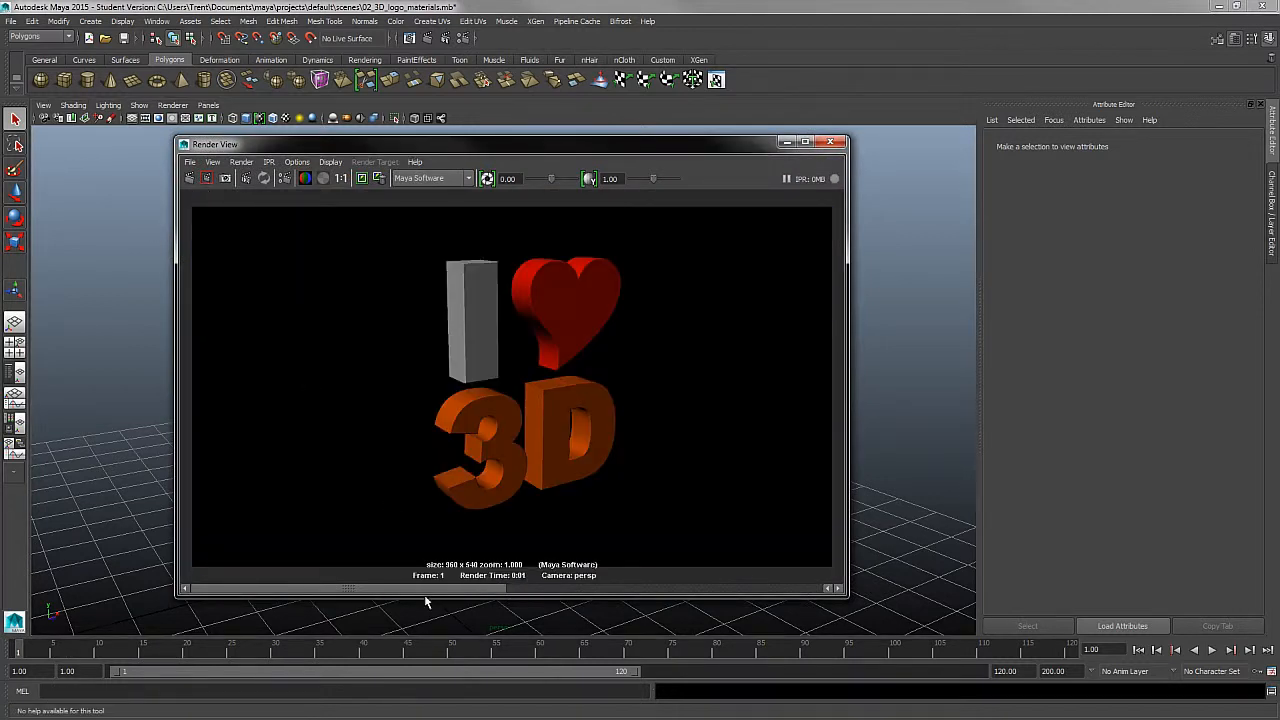
pyautogui.click(656, 590)
pyautogui.moveTo(656, 590); pyautogui.dragTo(447, 550)
pyautogui.click(361, 179)
pyautogui.click(787, 141)
# - Locate the Set Normal Angle command for polygon meshes, select all the logo pieces, and clear the selection
pyautogui.click(45, 37)
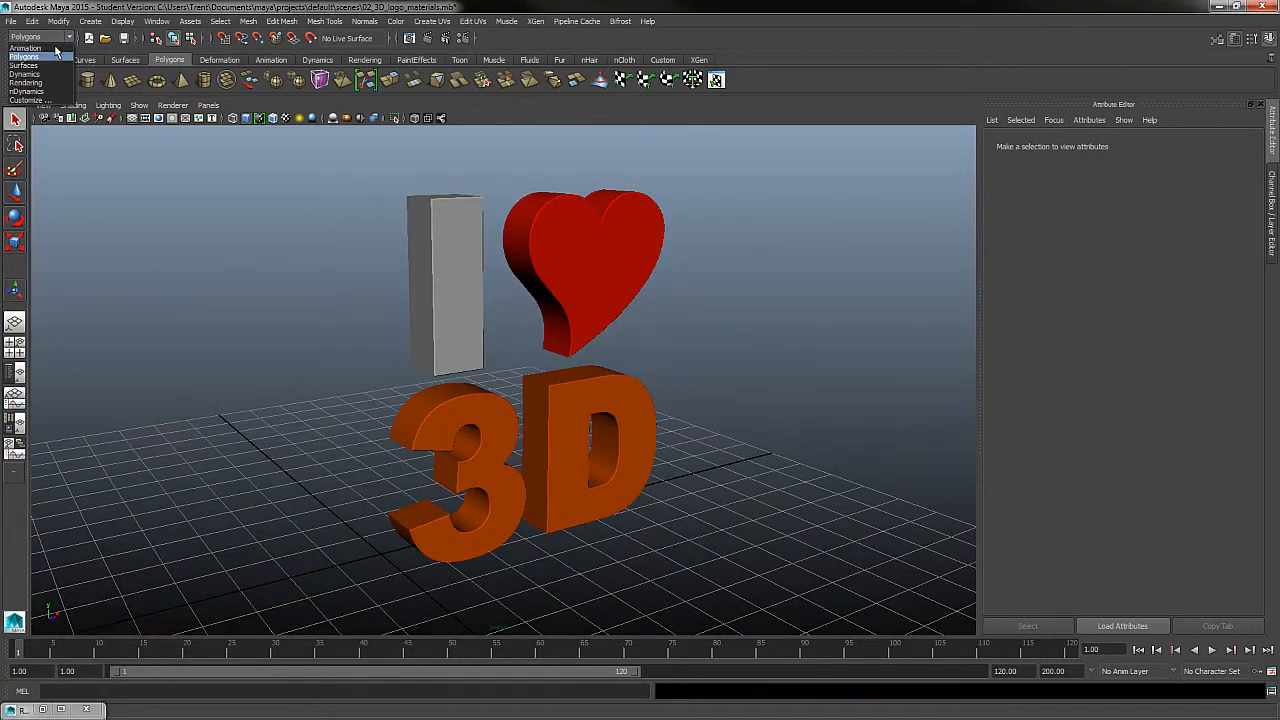
pyautogui.click(43, 57)
pyautogui.click(366, 21)
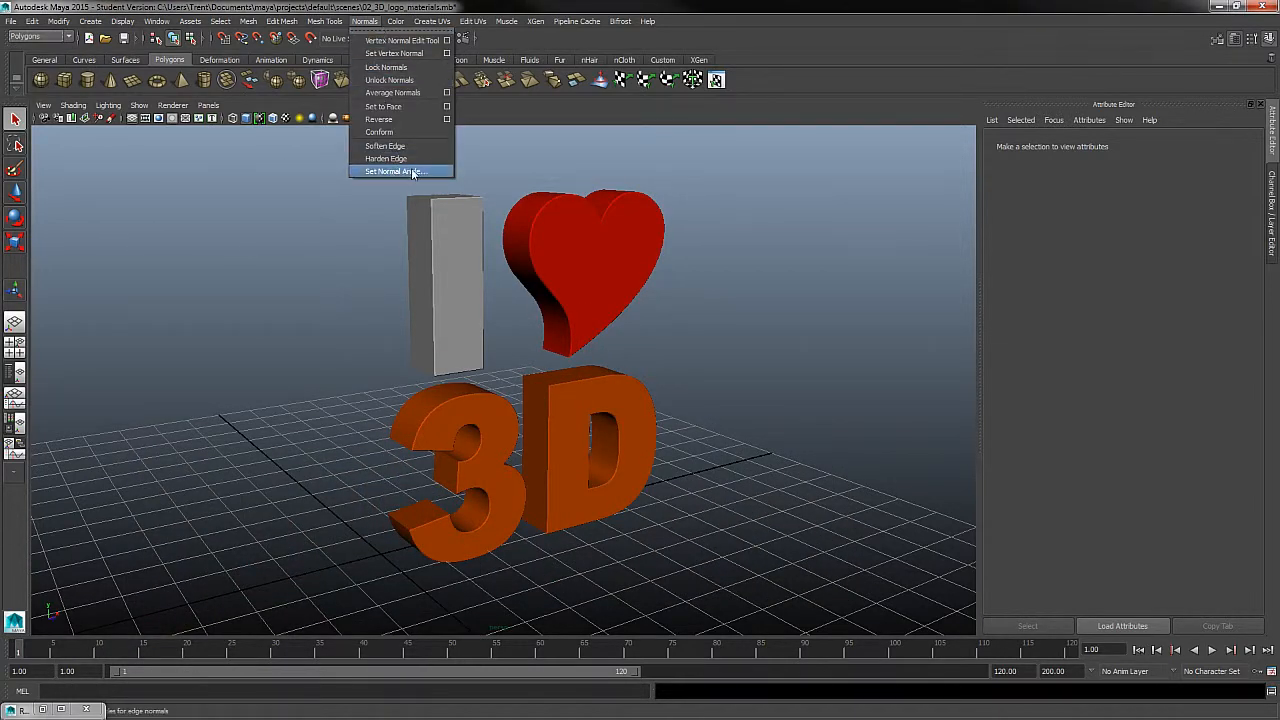
pyautogui.click(697, 339)
pyautogui.moveTo(789, 211); pyautogui.dragTo(402, 530)
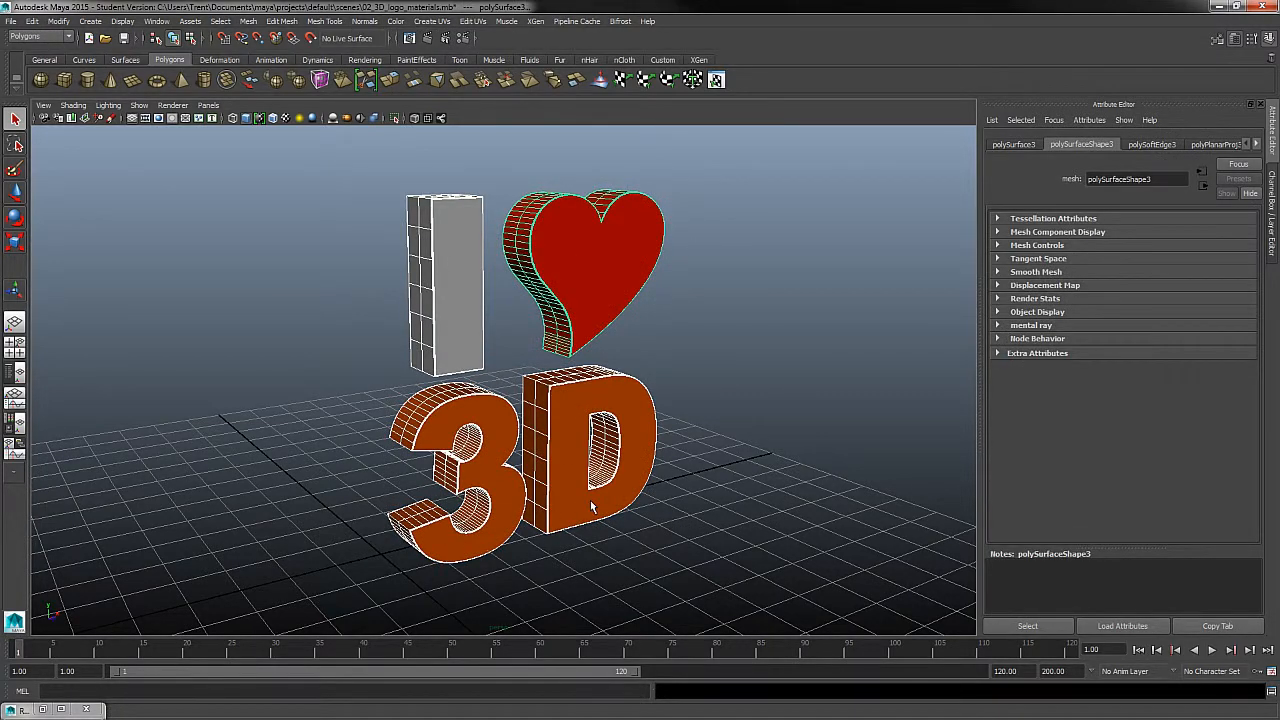
pyautogui.click(674, 414)
# - Compare the stored renders of the logo in the Render View, then minimize it
pyautogui.keyDown('alt'); pyautogui.moveTo(645, 228); pyautogui.dragTo(768, 415, button='right'); pyautogui.keyUp('alt')
pyautogui.keyDown('alt'); pyautogui.moveTo(575, 348); pyautogui.dragTo(556, 406); pyautogui.keyUp('alt')
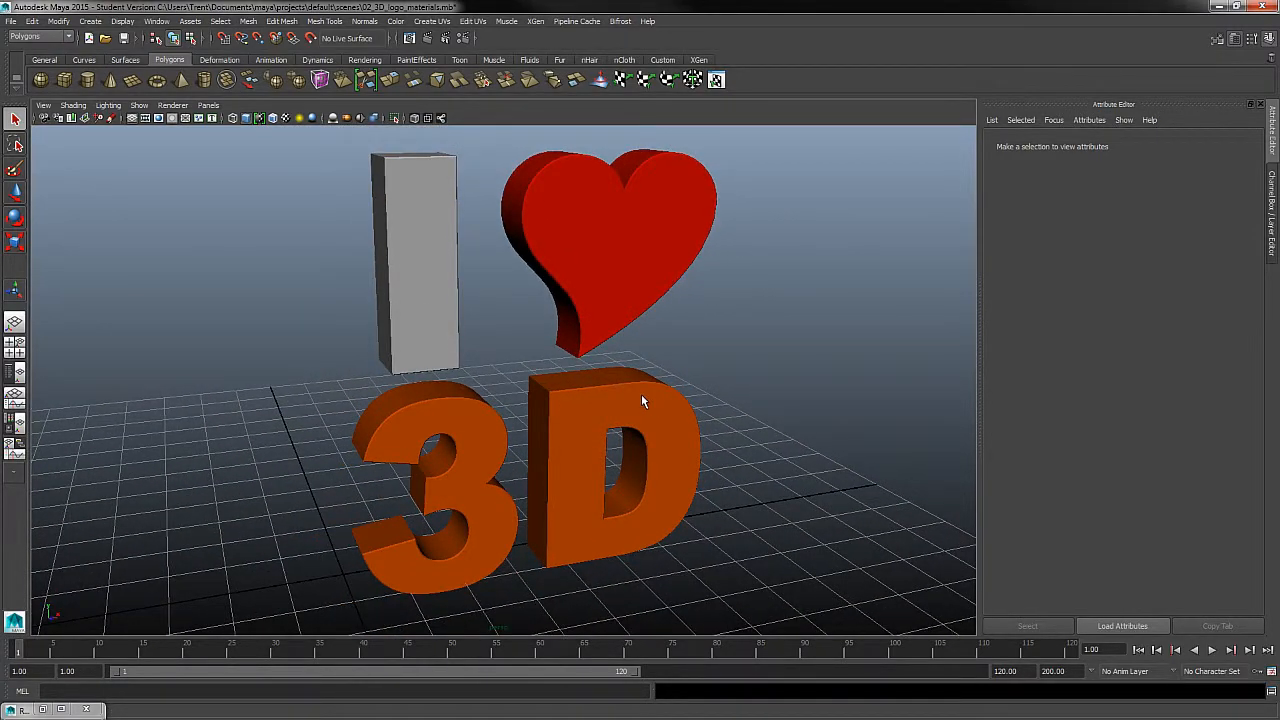
pyautogui.click(42, 709)
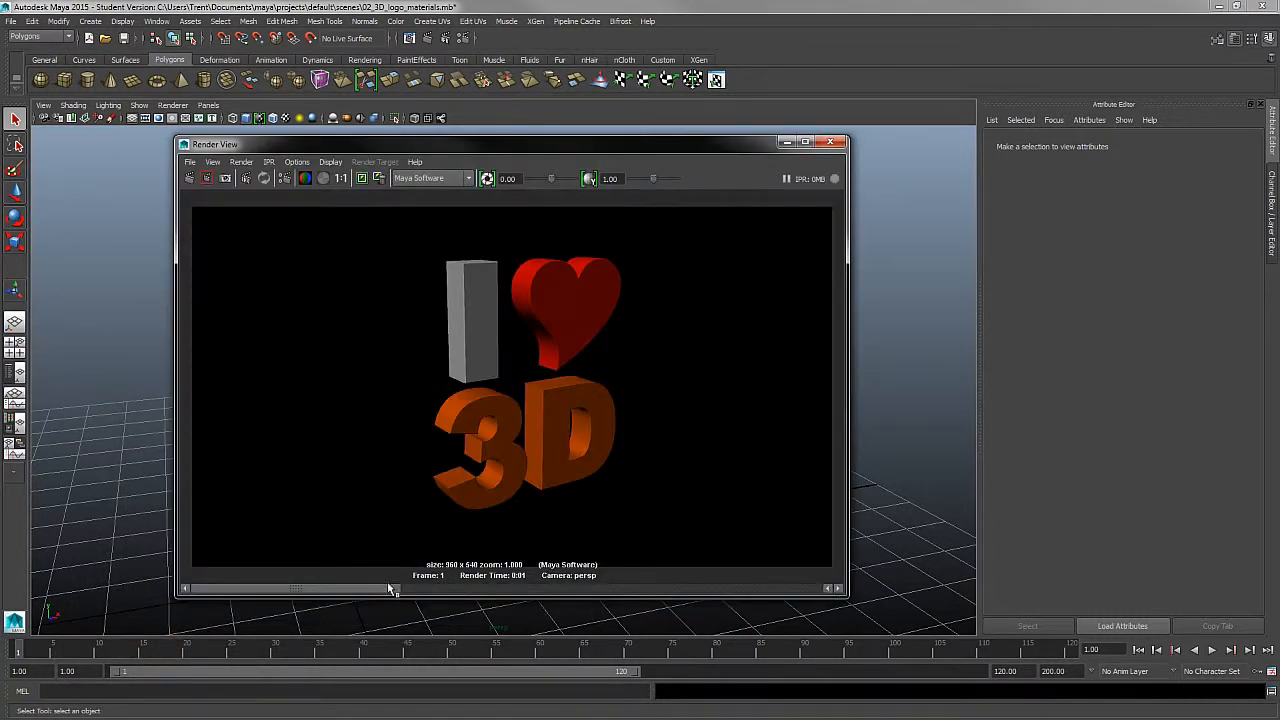
pyautogui.moveTo(388, 590); pyautogui.dragTo(584, 590)
pyautogui.moveTo(348, 584); pyautogui.dragTo(485, 584)
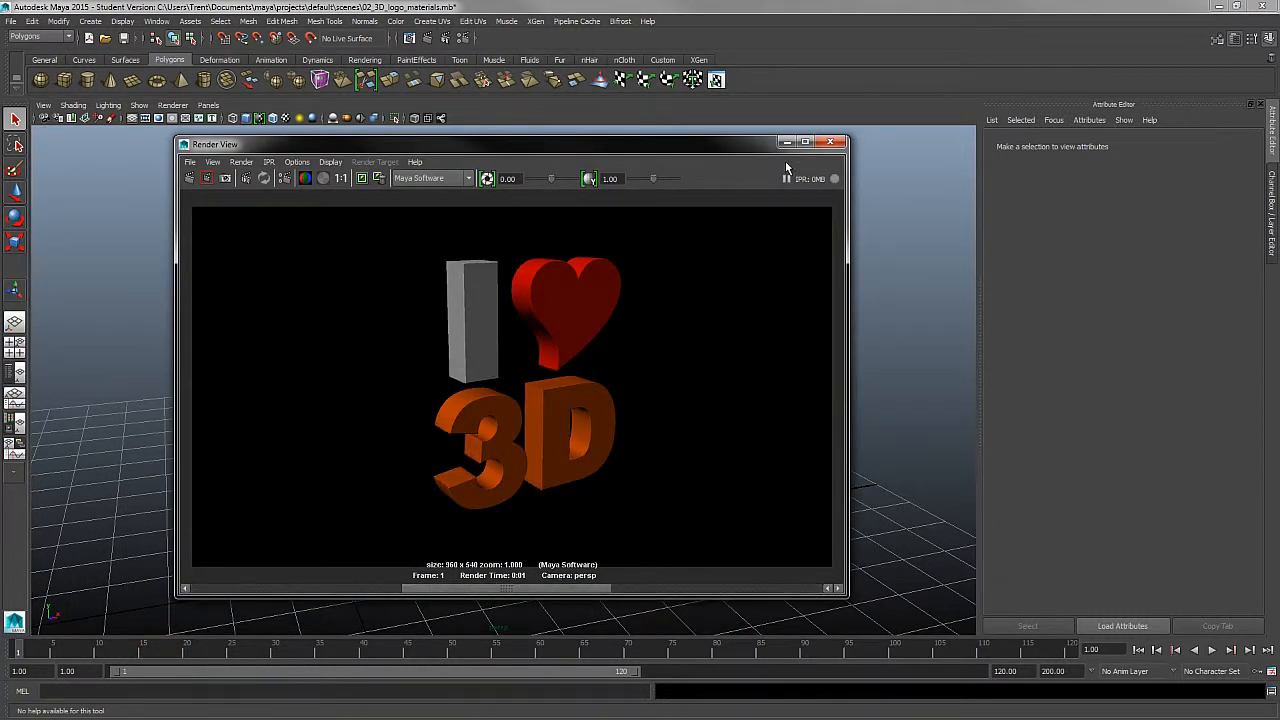
pyautogui.click(786, 142)
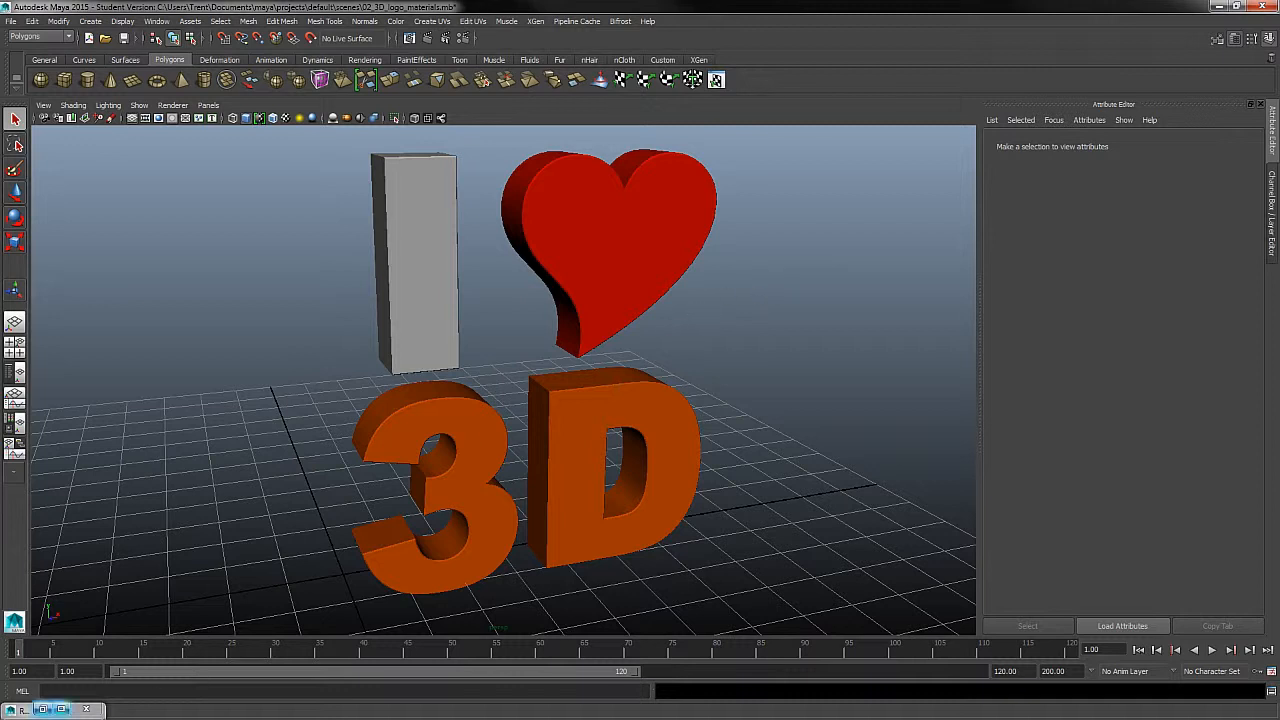
pyautogui.click(42, 709)
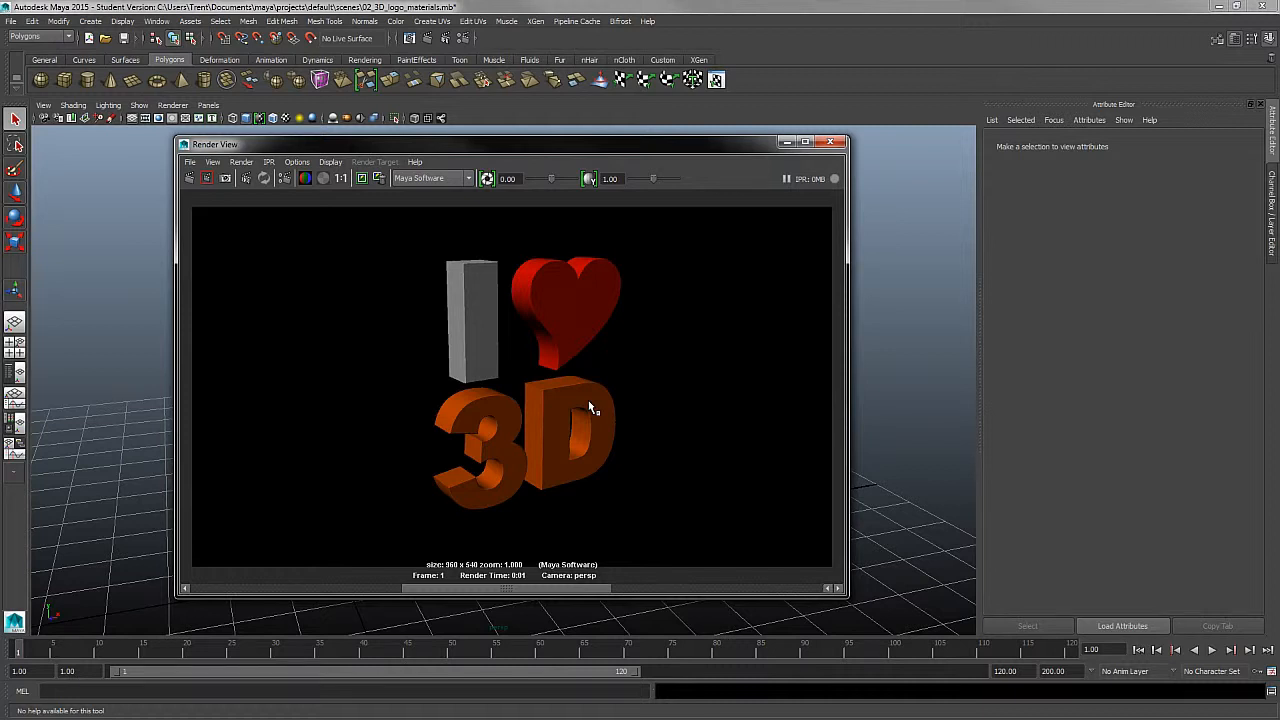
pyautogui.click(787, 141)
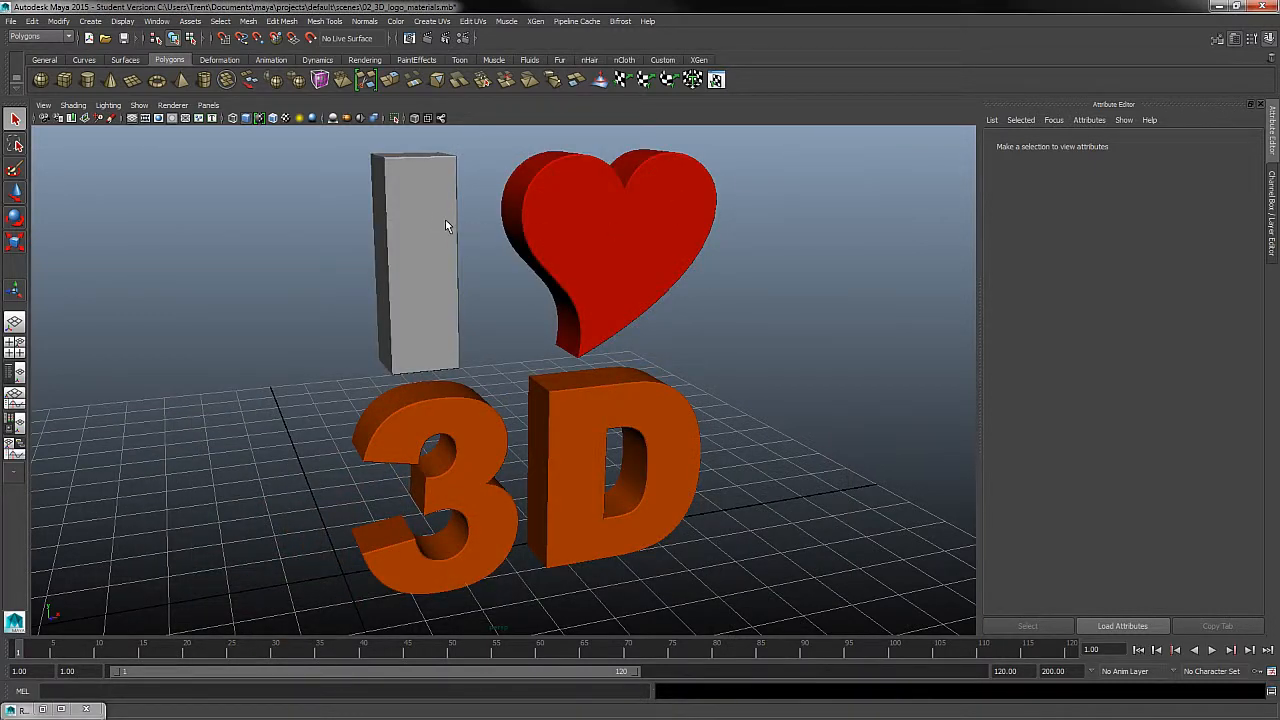
# - Open the attributes of the D_mat material assigned to the 3D text
pyautogui.keyDown('alt'); pyautogui.moveTo(695, 442); pyautogui.dragTo(700, 372, button='middle'); pyautogui.keyUp('alt')
pyautogui.keyDown('alt'); pyautogui.moveTo(700, 385); pyautogui.dragTo(757, 414, button='right'); pyautogui.keyUp('alt')
pyautogui.keyDown('alt'); pyautogui.moveTo(462, 425); pyautogui.dragTo(507, 391); pyautogui.keyUp('alt')
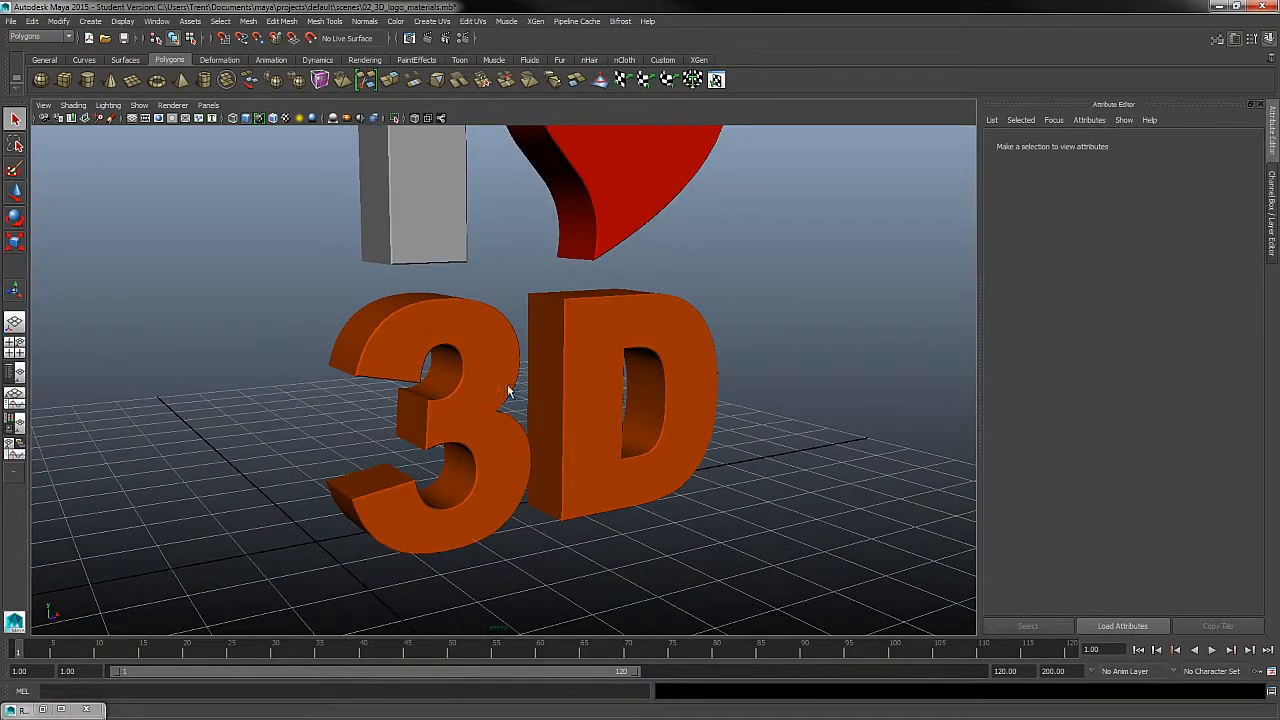
pyautogui.rightClick(519, 352)
pyautogui.click(497, 368)
pyautogui.moveTo(512, 347); pyautogui.dragTo(503, 590, button='right')
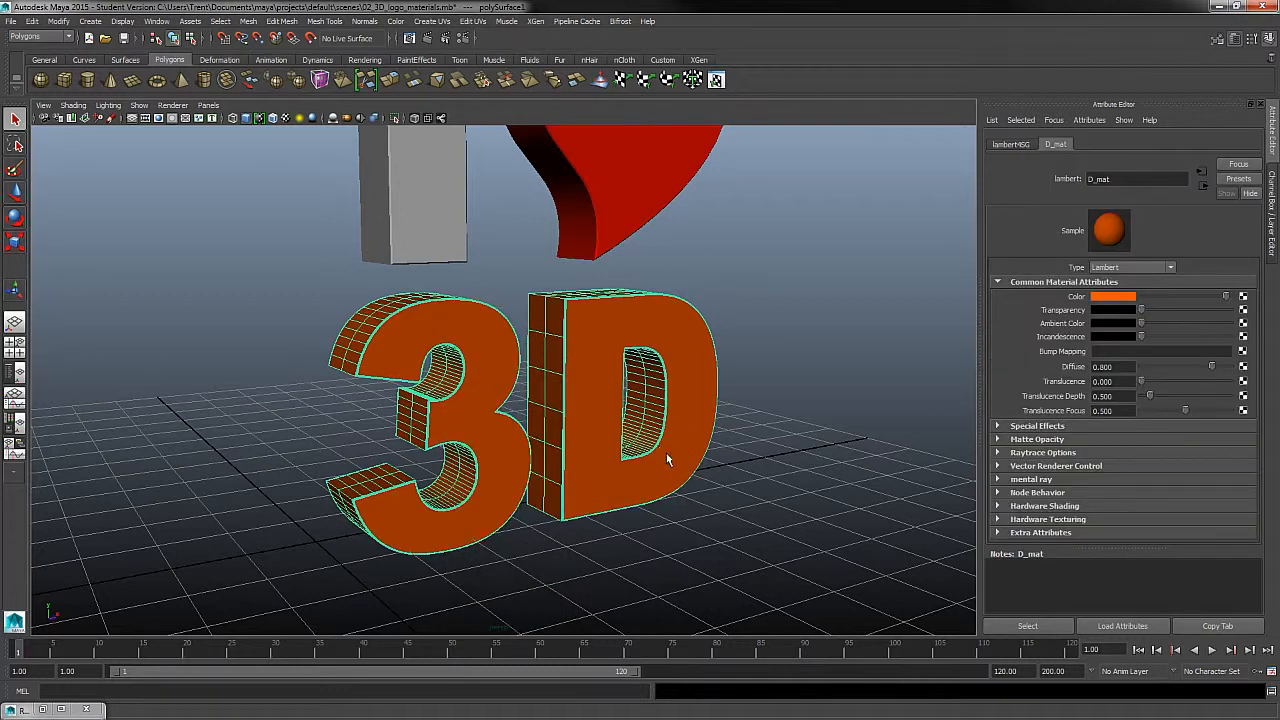
# - Map a Ramp texture to the Color attribute of the D_mat material
pyautogui.click(1131, 298)
pyautogui.moveTo(1227, 297)
pyautogui.mouseDown()
pyautogui.moveTo(1243, 308)
pyautogui.moveTo(1191, 312)
pyautogui.moveTo(1250, 297)
pyautogui.mouseUp()
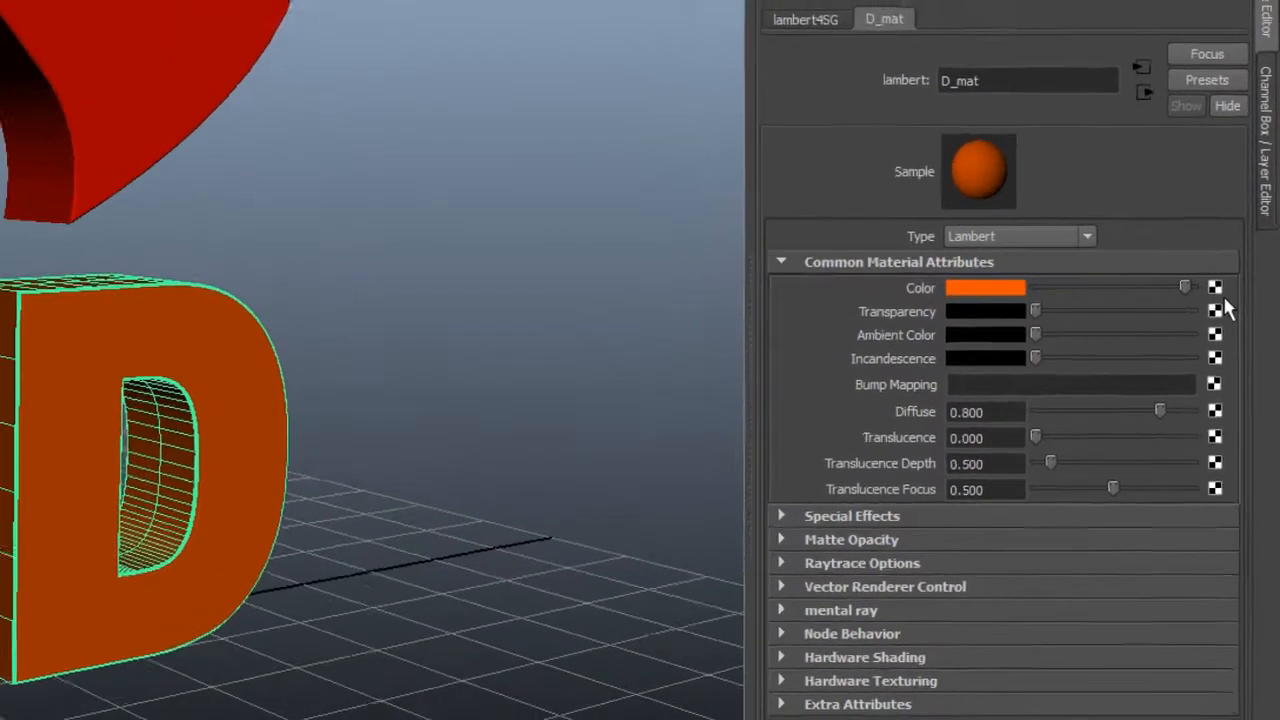
pyautogui.click(1207, 293)
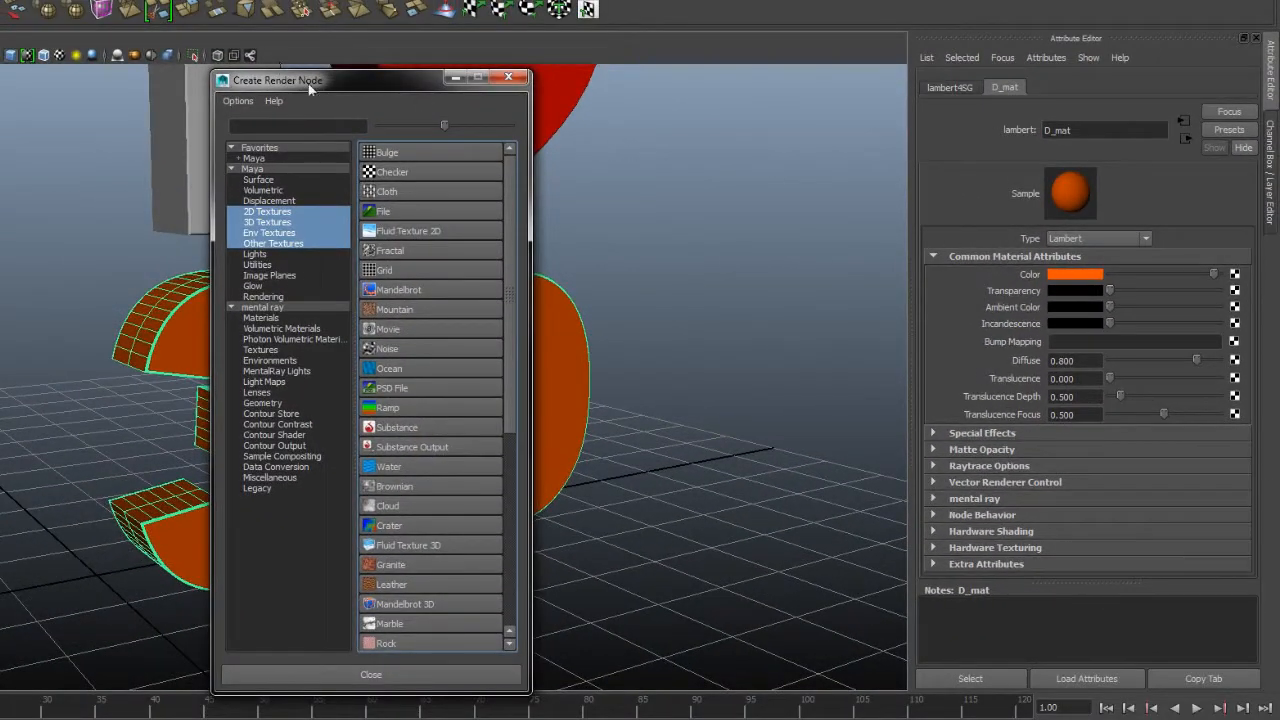
pyautogui.moveTo(305, 84); pyautogui.dragTo(317, 73)
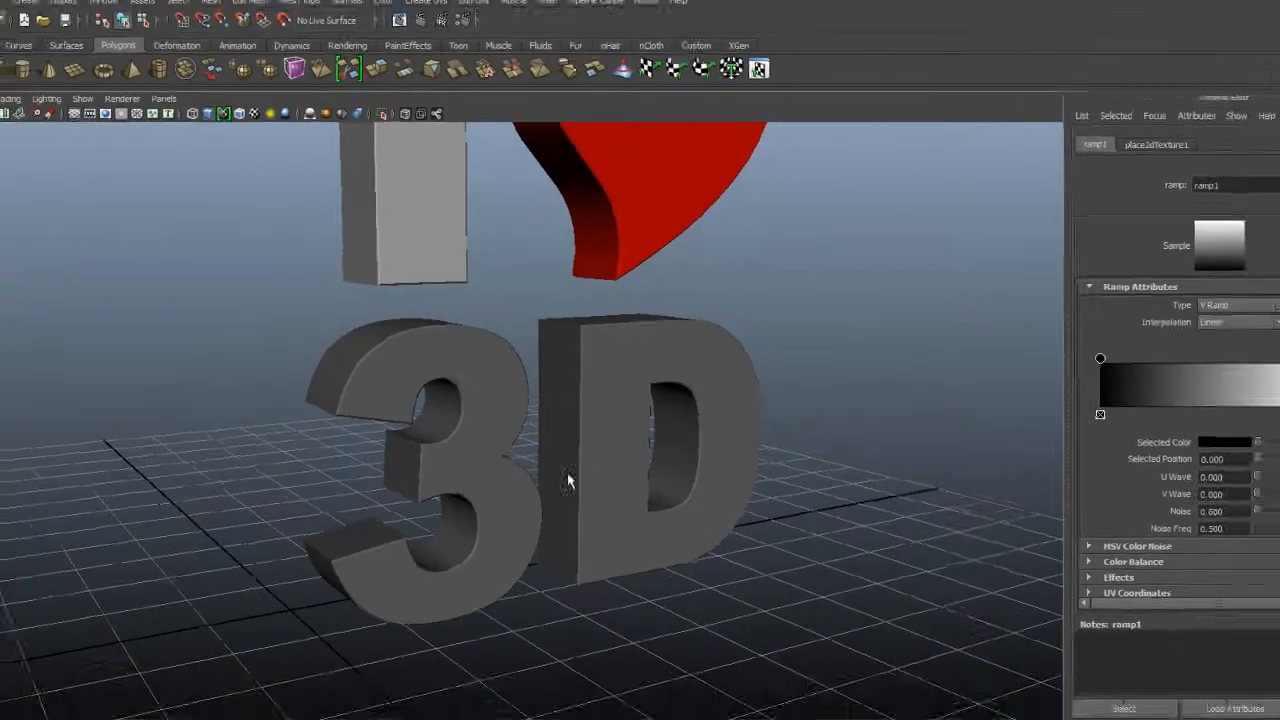
pyautogui.scroll(4, 812, 432)
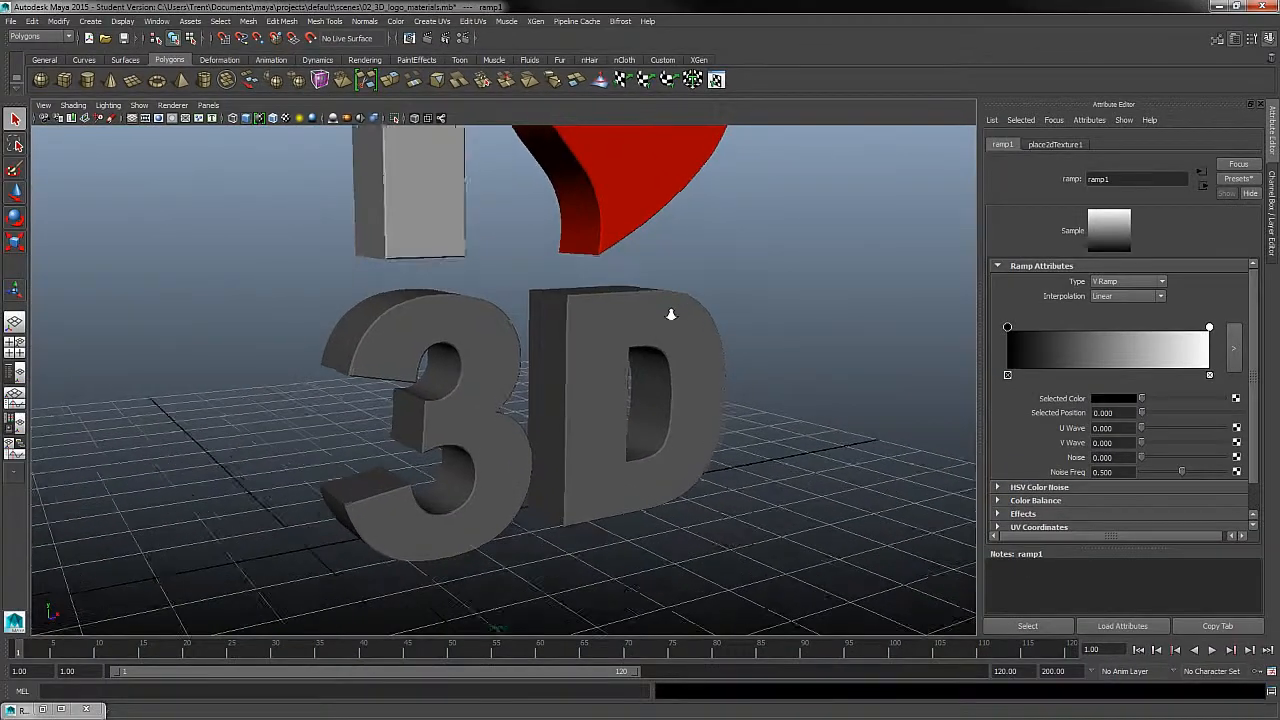
pyautogui.keyDown('alt'); pyautogui.moveTo(709, 438); pyautogui.dragTo(731, 421); pyautogui.keyUp('alt')
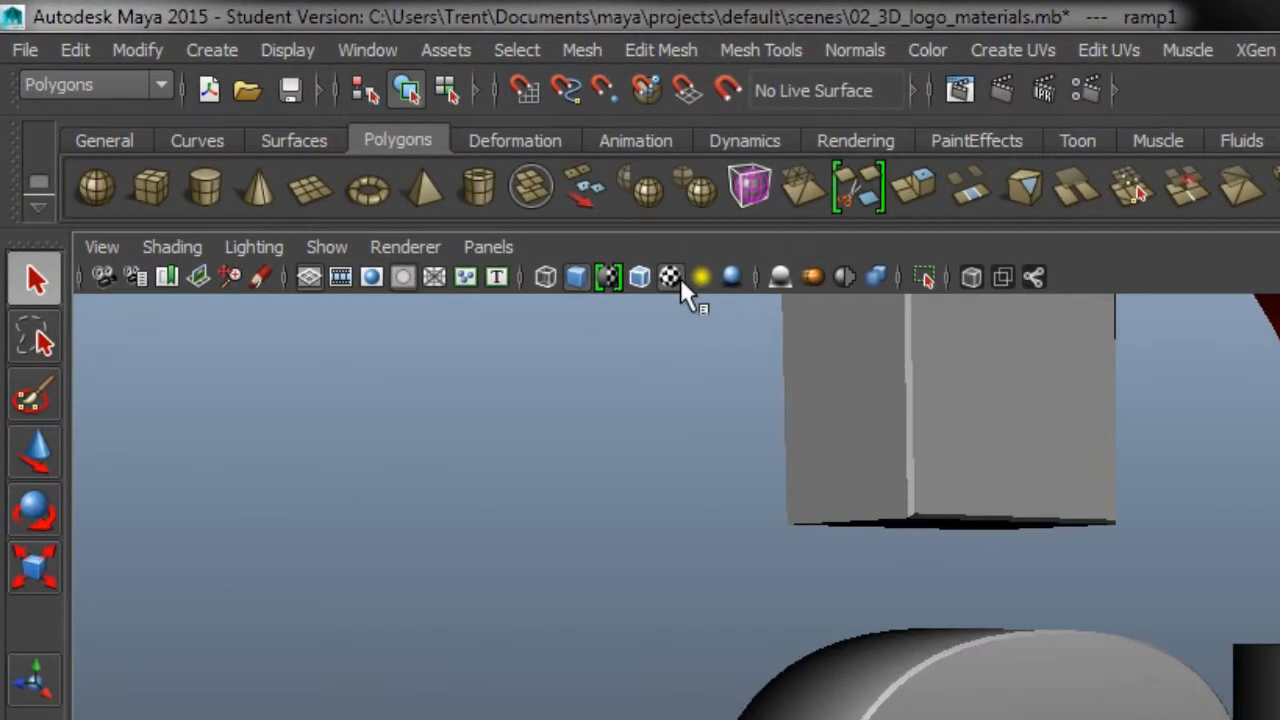
# - Display textures in the viewport and inspect the ramp gradient on the 3D text
pyautogui.click(678, 279)
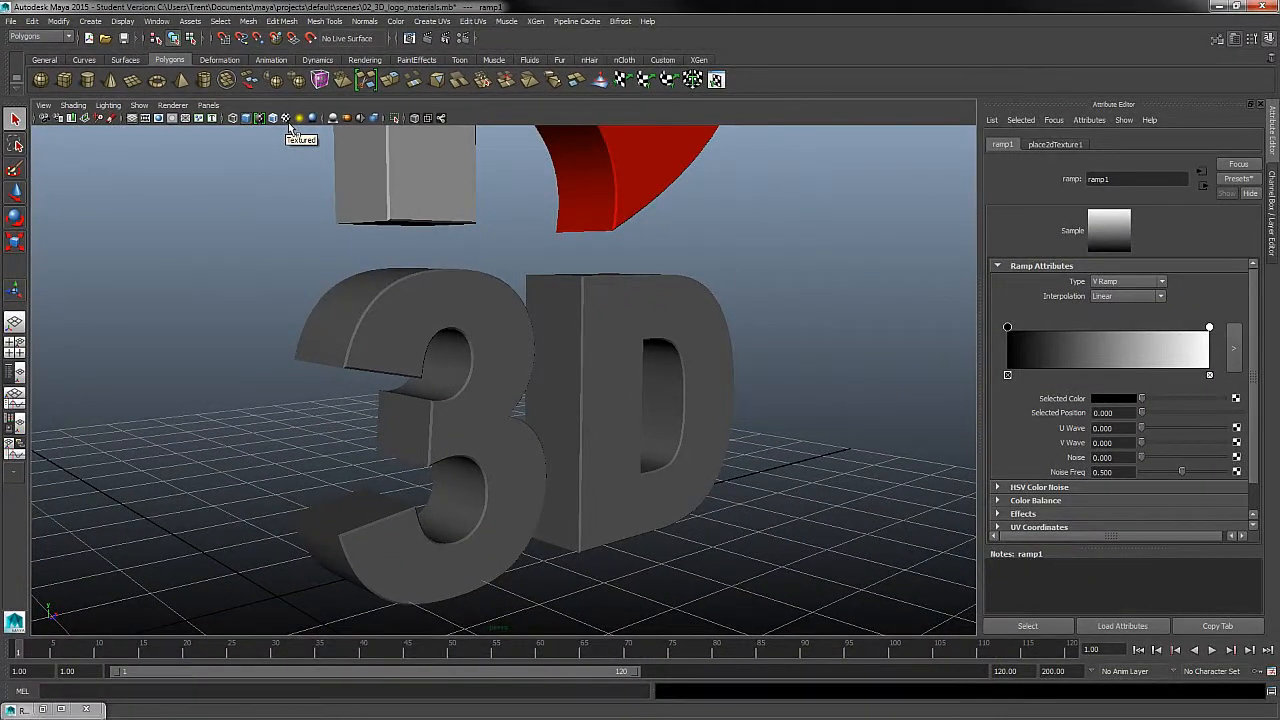
pyautogui.click(288, 122)
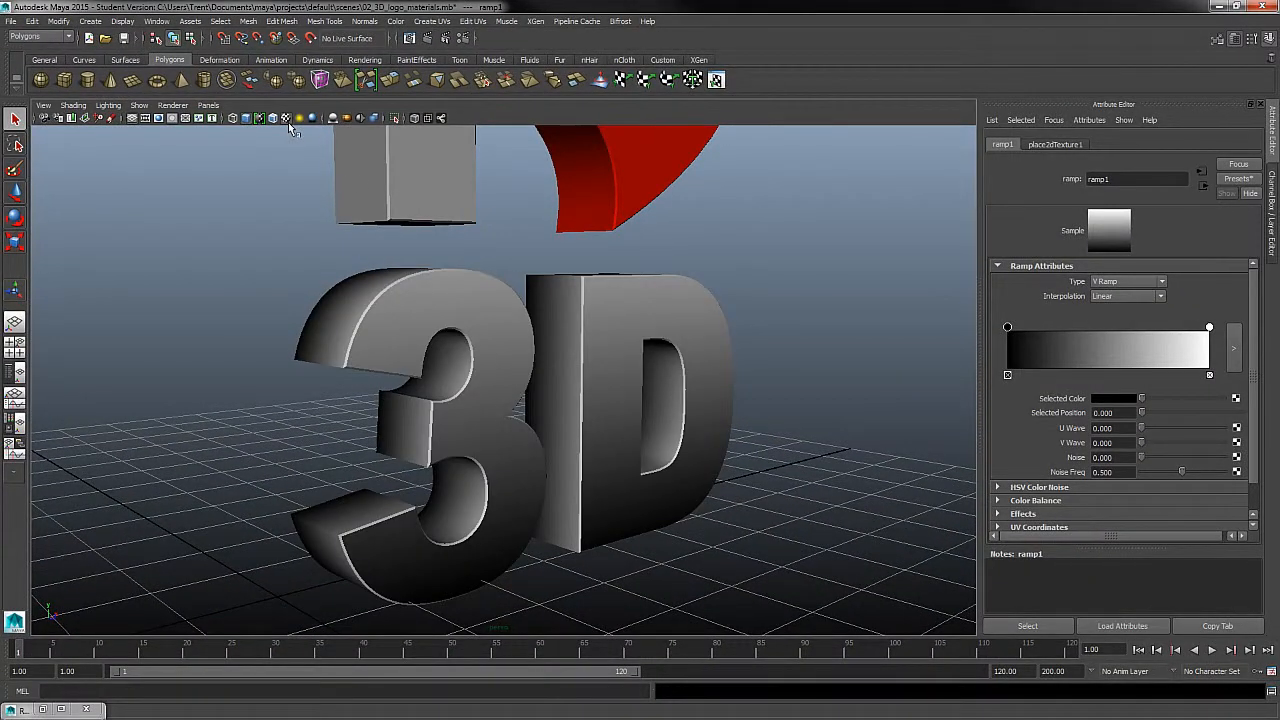
pyautogui.moveTo(775, 420)
pyautogui.keyDown('alt'); pyautogui.mouseDown()
pyautogui.moveTo(598, 420)
pyautogui.moveTo(729, 423)
pyautogui.moveTo(737, 391)
pyautogui.moveTo(636, 388)
pyautogui.moveTo(700, 402)
pyautogui.mouseUp(); pyautogui.keyUp('alt')
pyautogui.keyDown('alt'); pyautogui.moveTo(700, 402); pyautogui.dragTo(765, 445, button='right'); pyautogui.keyUp('alt')
pyautogui.keyDown('alt'); pyautogui.moveTo(765, 445); pyautogui.dragTo(780, 491); pyautogui.keyUp('alt')
pyautogui.keyDown('alt'); pyautogui.moveTo(780, 491); pyautogui.dragTo(771, 420, button='middle'); pyautogui.keyUp('alt')
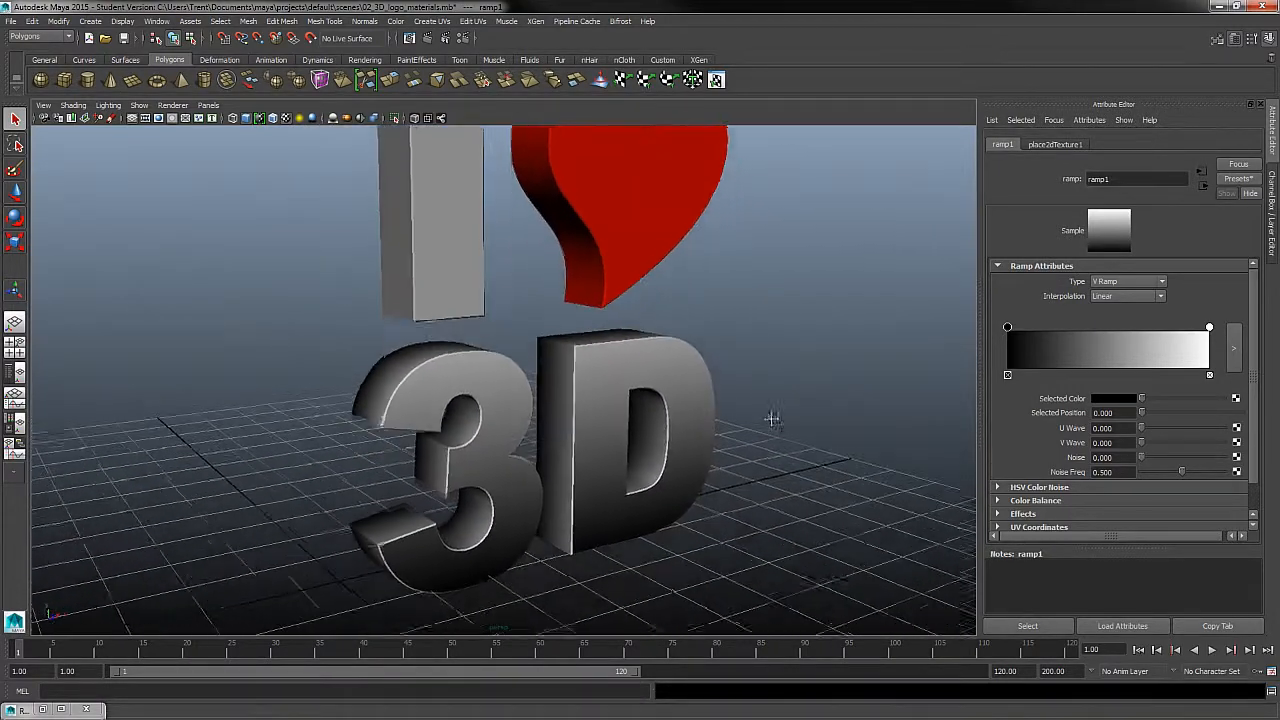
pyautogui.keyDown('alt'); pyautogui.moveTo(771, 420); pyautogui.dragTo(691, 457, button='right'); pyautogui.keyUp('alt')
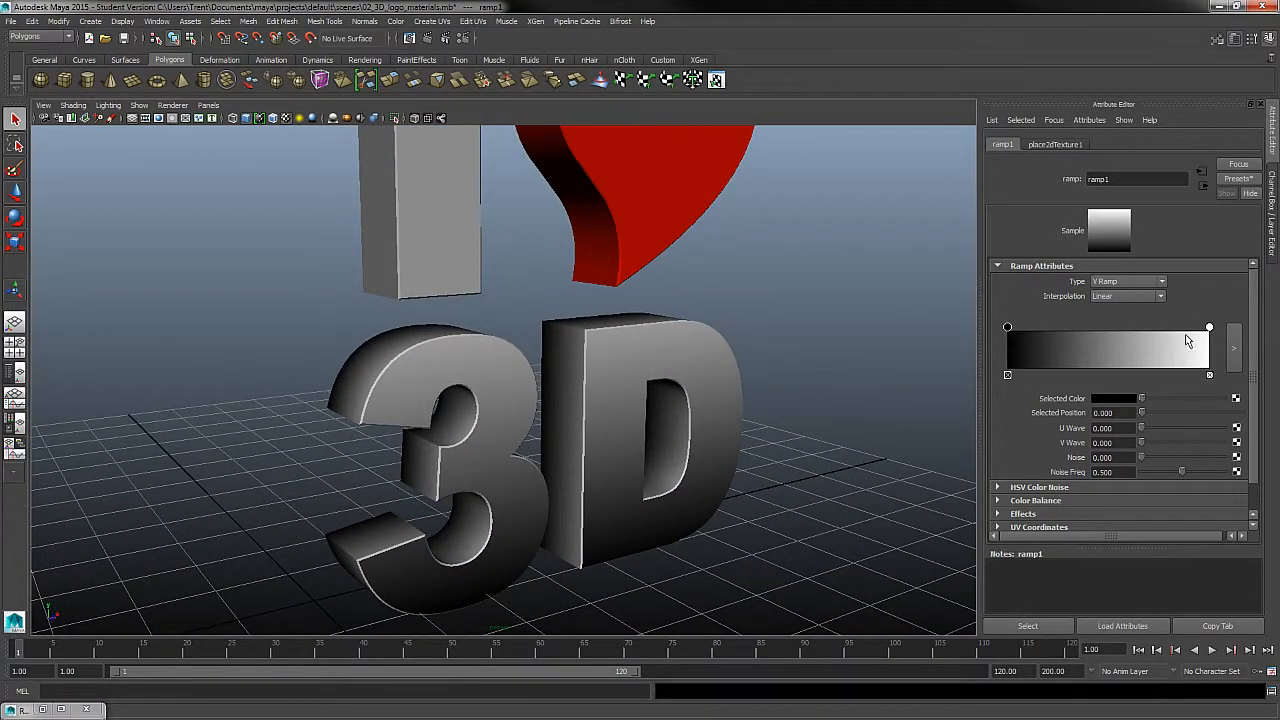
# - Change the ramp's white end at position 1.000 to the orange stored in the color history
pyautogui.moveTo(1210, 328)
pyautogui.mouseDown()
pyautogui.moveTo(1017, 332)
pyautogui.moveTo(1210, 331)
pyautogui.mouseUp()
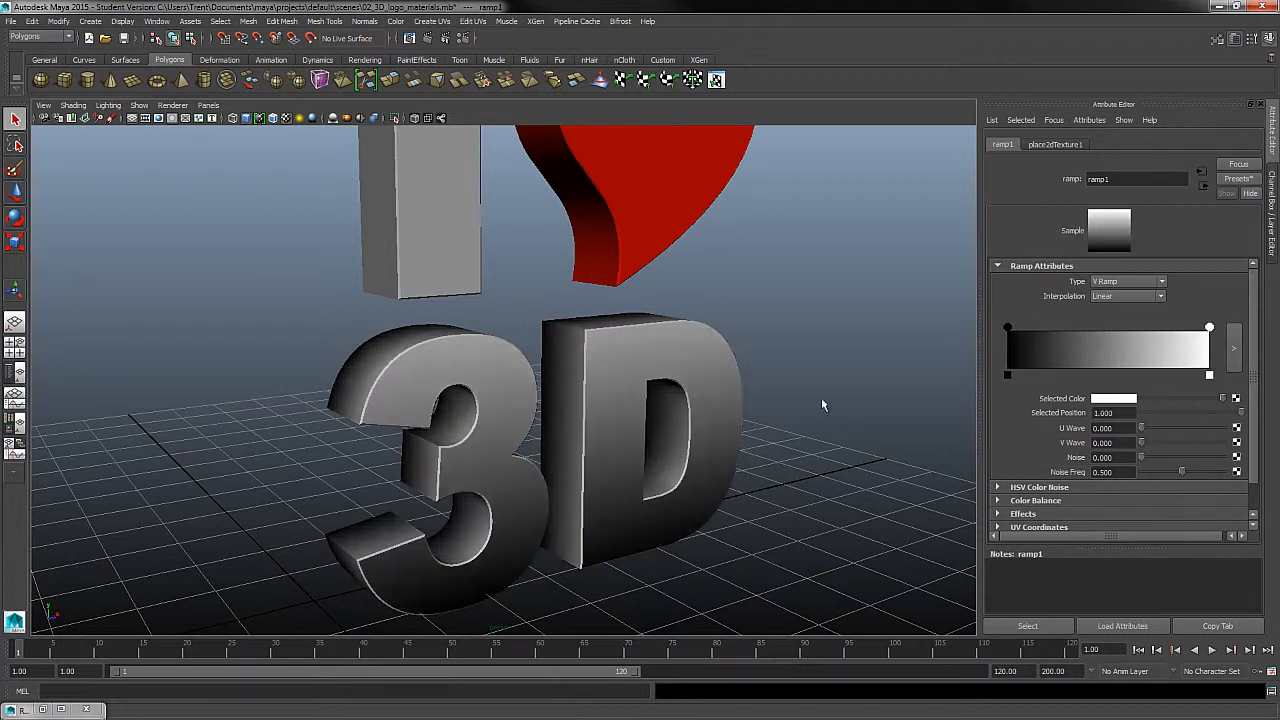
pyautogui.keyDown('alt'); pyautogui.moveTo(657, 443); pyautogui.dragTo(727, 422); pyautogui.keyUp('alt')
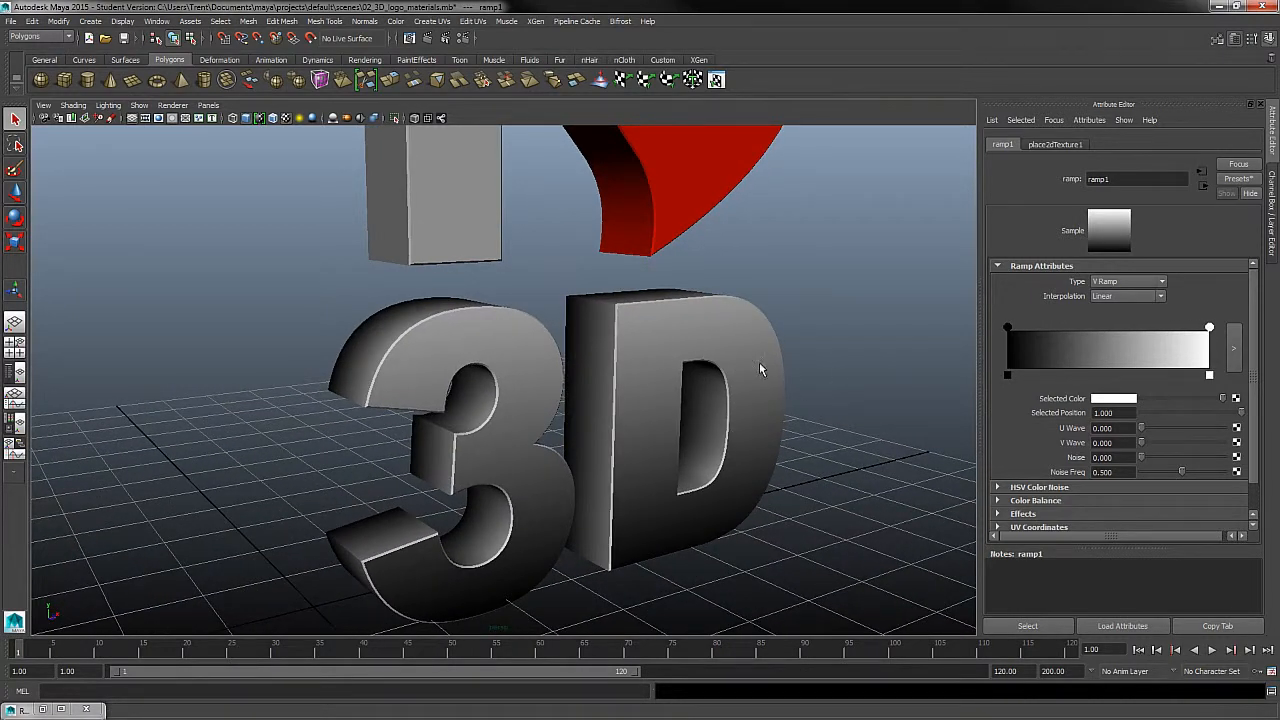
pyautogui.click(1125, 400)
pyautogui.click(1118, 400)
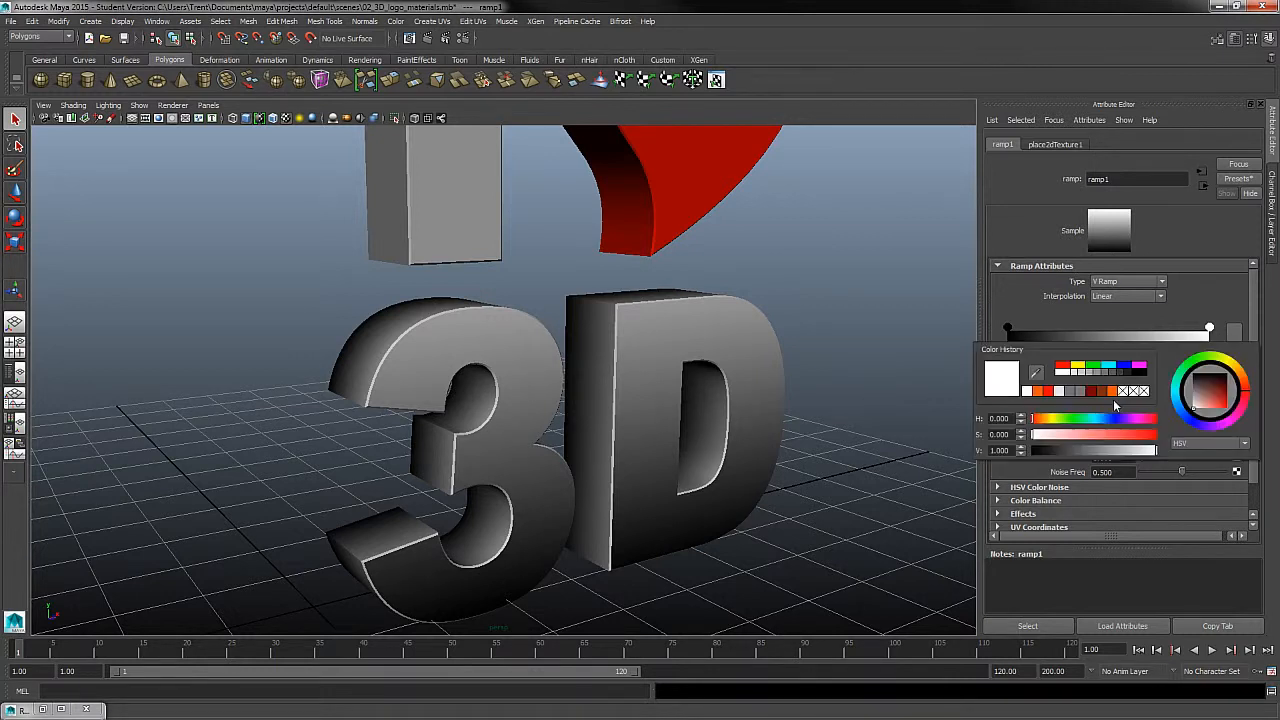
pyautogui.click(1037, 393)
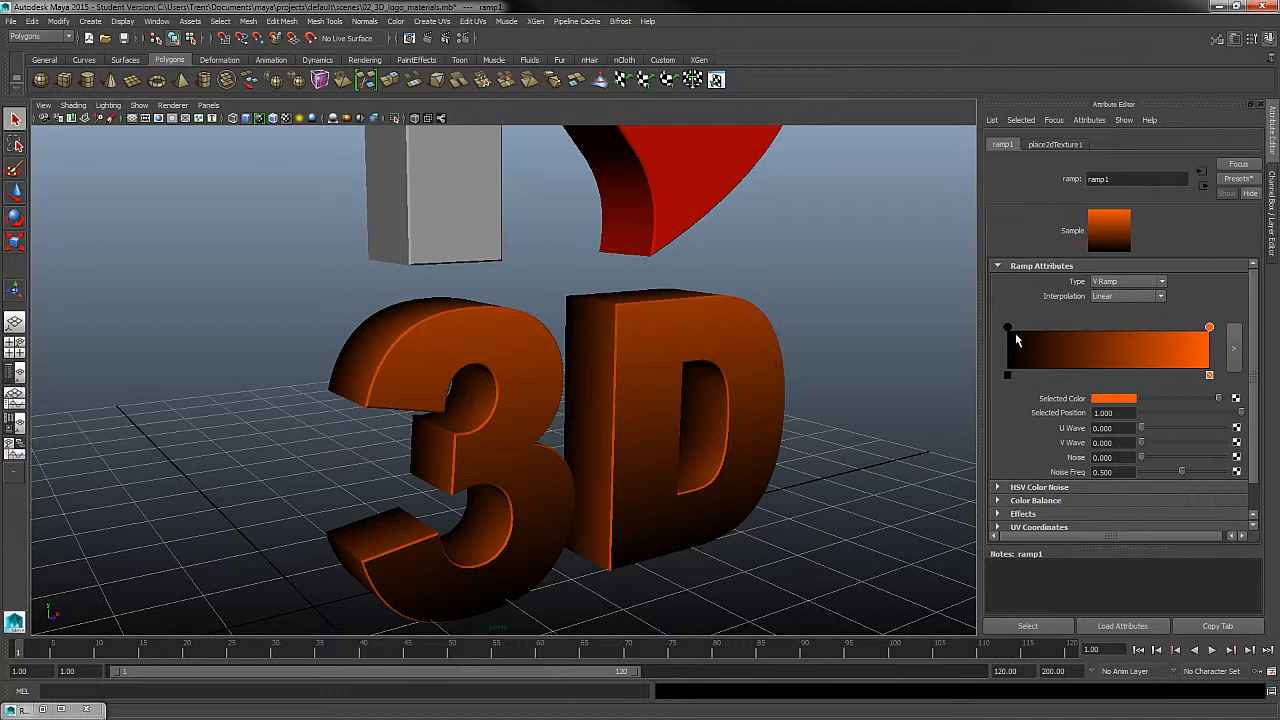
# - Change the ramp's black end at position 0.000 to a darker shade of the same stored orange
pyautogui.click(1008, 329)
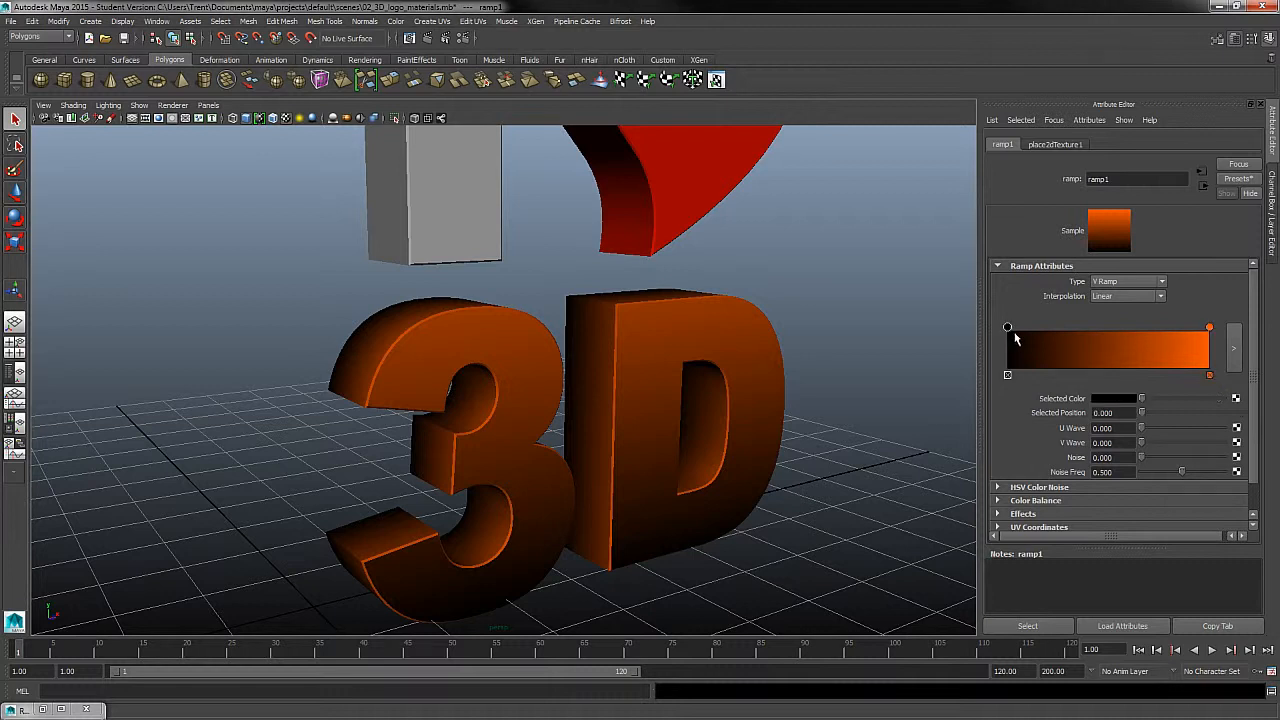
pyautogui.click(1113, 399)
pyautogui.click(1026, 390)
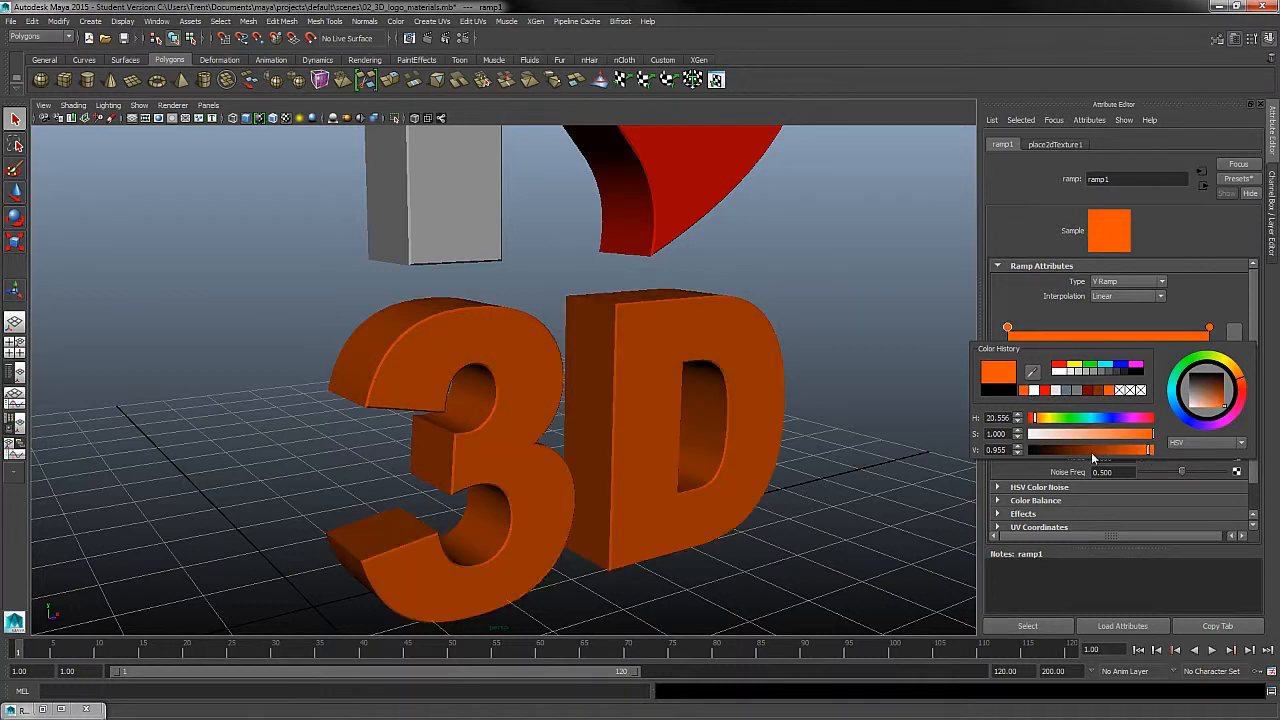
pyautogui.moveTo(1147, 448); pyautogui.dragTo(1085, 452)
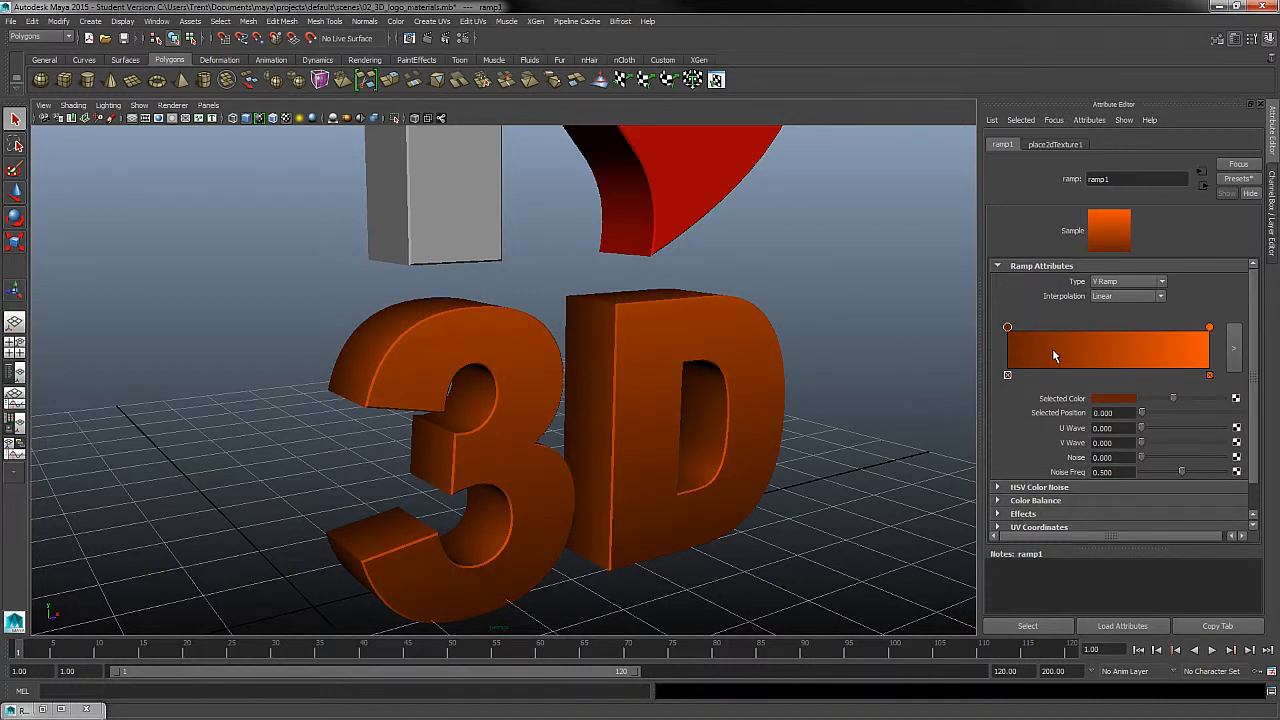
# - Inspect the orange gradient on the 3D text and set the ramp's type to U Ramp
pyautogui.keyDown('alt'); pyautogui.moveTo(700, 483); pyautogui.dragTo(667, 468); pyautogui.keyUp('alt')
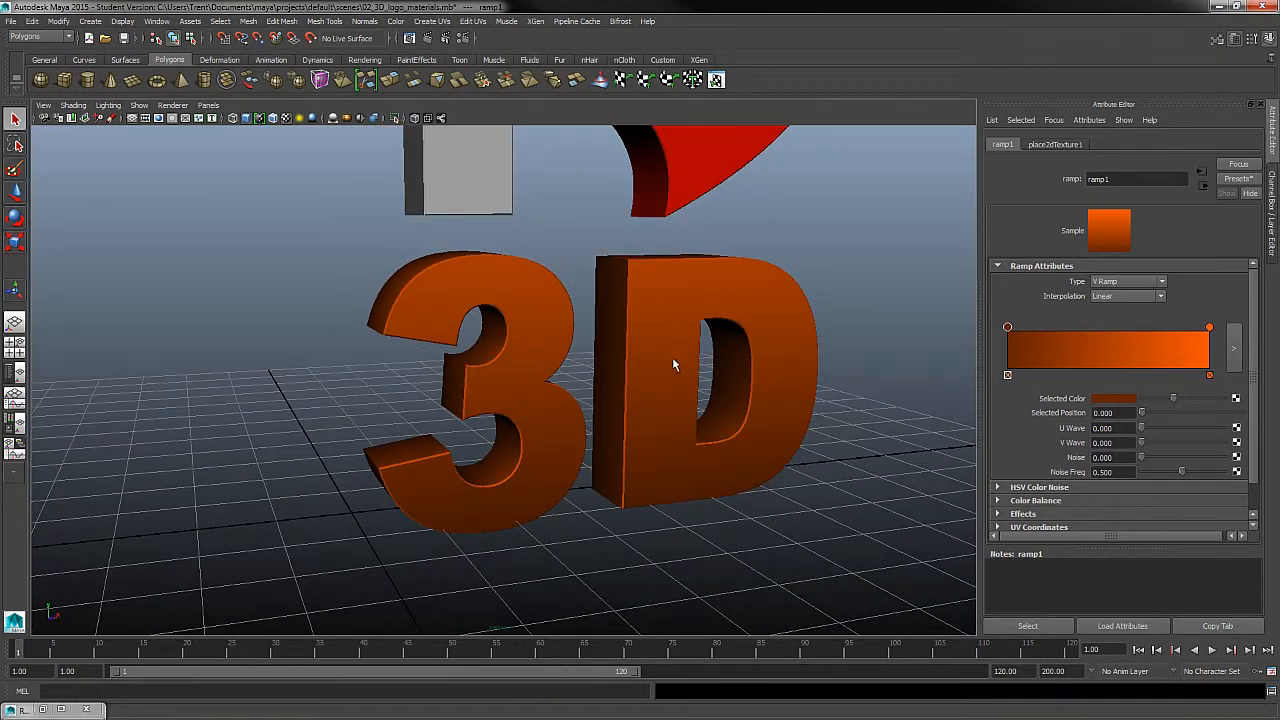
pyautogui.keyDown('alt'); pyautogui.moveTo(798, 372); pyautogui.dragTo(726, 440, button='middle'); pyautogui.keyUp('alt')
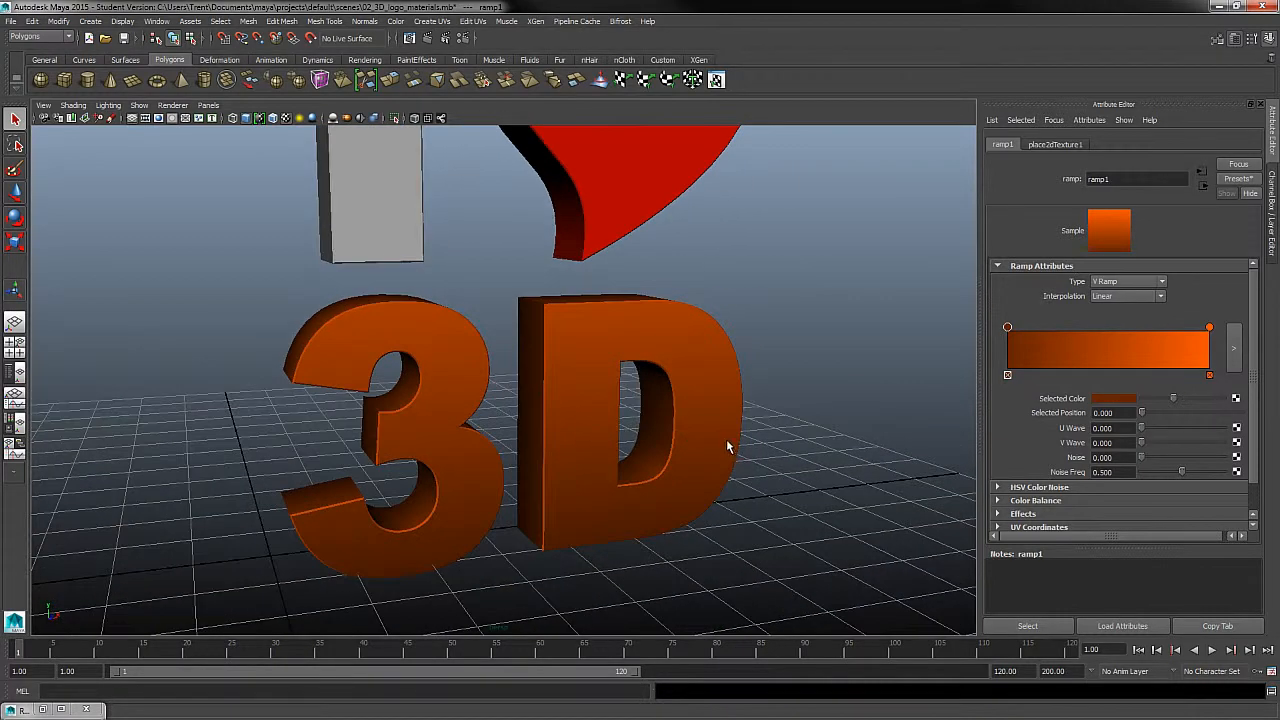
pyautogui.keyDown('alt'); pyautogui.moveTo(726, 440); pyautogui.dragTo(703, 386, button='right'); pyautogui.keyUp('alt')
pyautogui.keyDown('alt'); pyautogui.moveTo(703, 386); pyautogui.dragTo(703, 441, button='middle'); pyautogui.keyUp('alt')
pyautogui.keyDown('alt'); pyautogui.moveTo(703, 441); pyautogui.dragTo(691, 408); pyautogui.keyUp('alt')
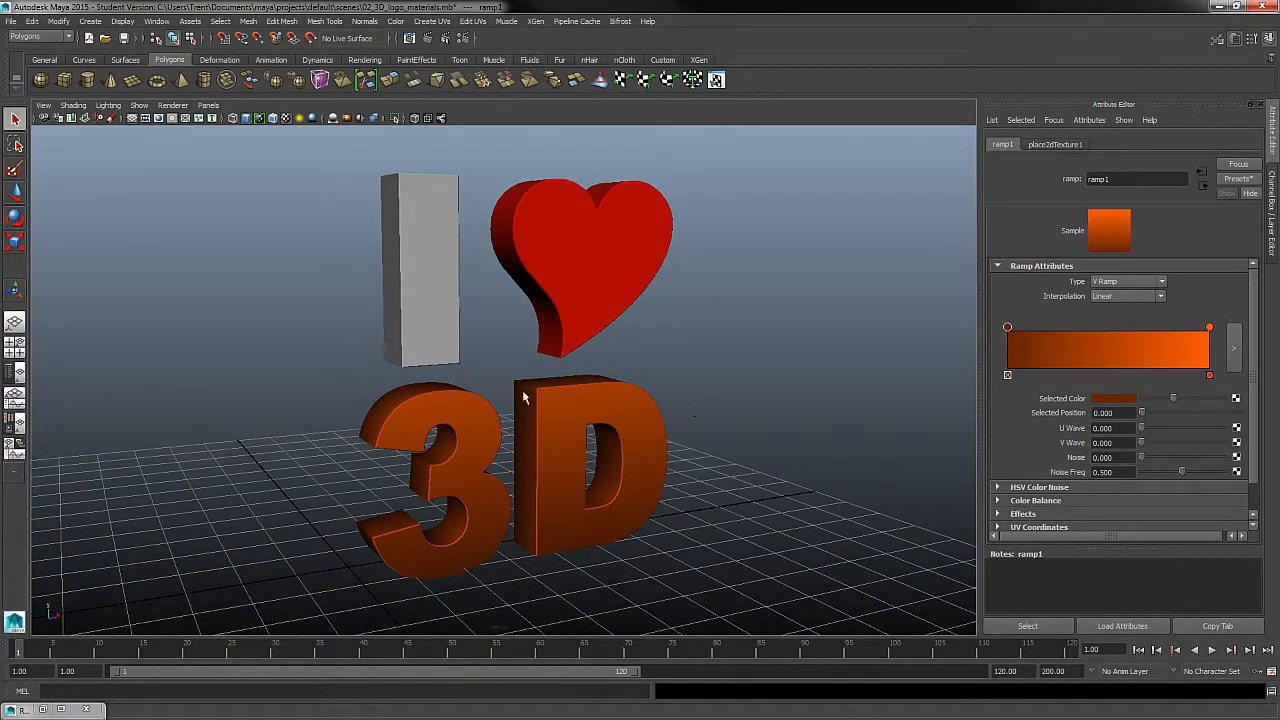
pyautogui.keyDown('alt'); pyautogui.moveTo(670, 405); pyautogui.dragTo(694, 440); pyautogui.keyUp('alt')
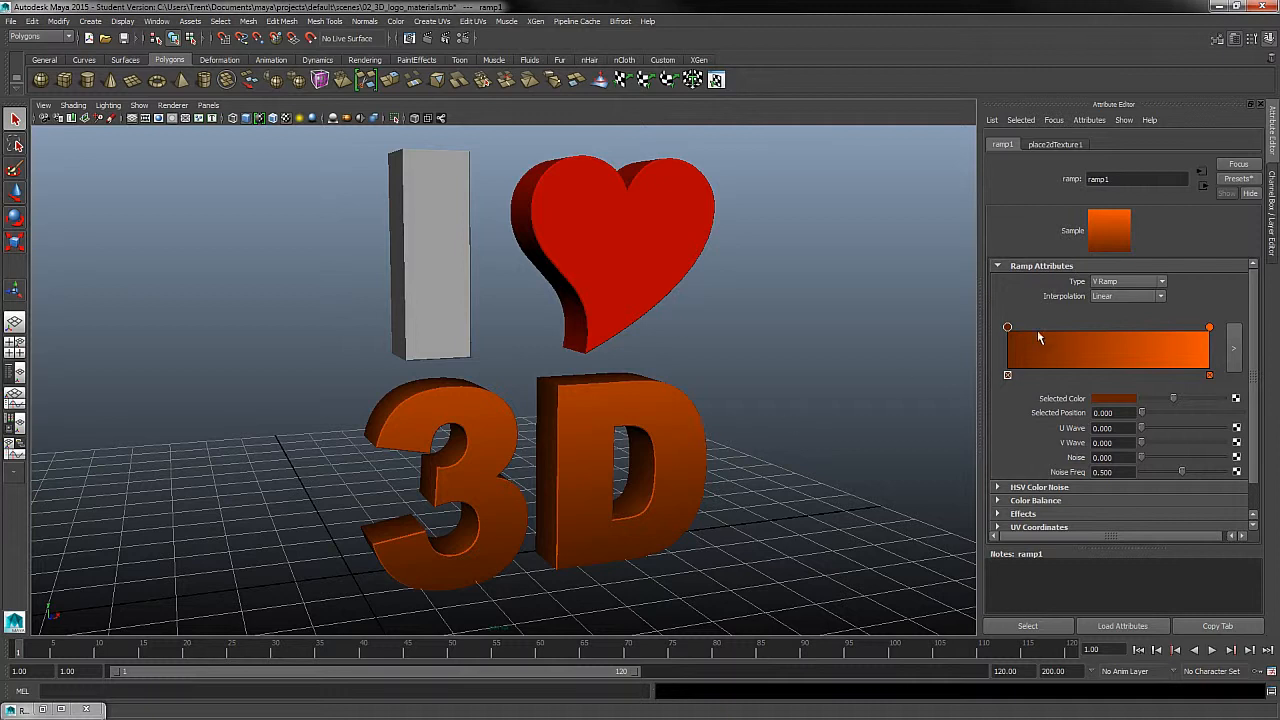
pyautogui.click(1132, 291)
pyautogui.click(1119, 292)
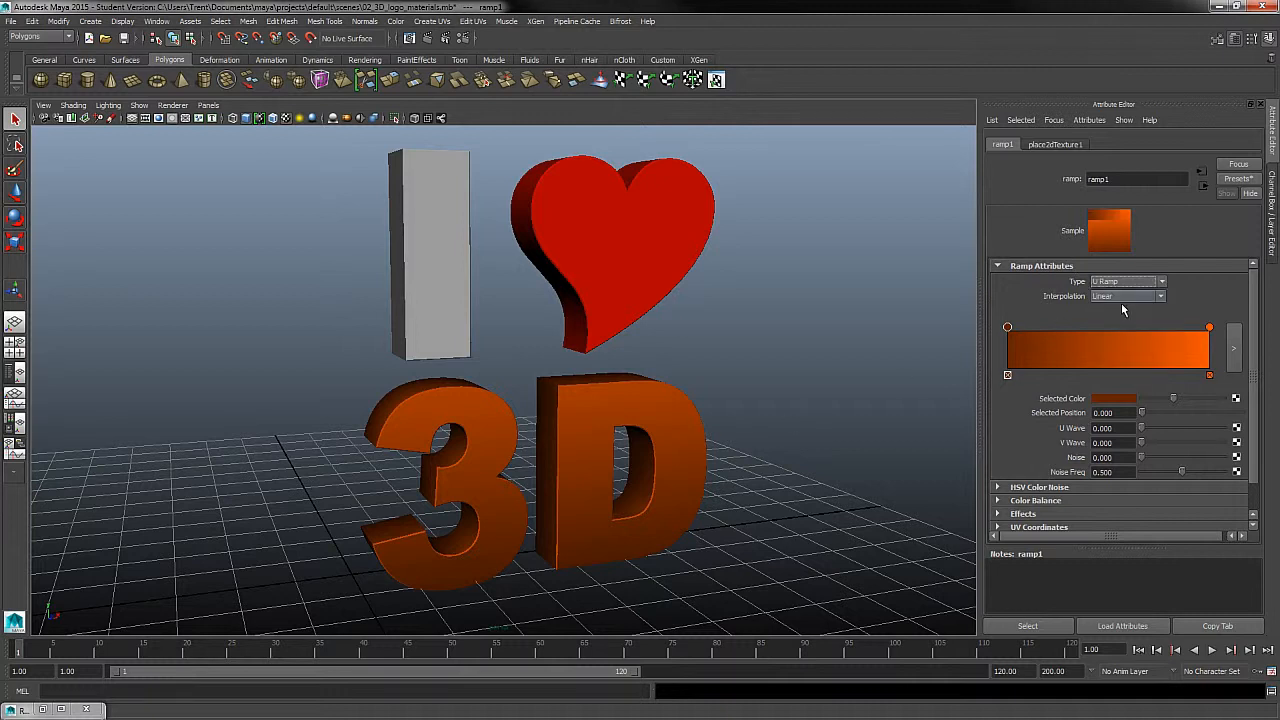
# - Try the Diagonal Ramp and Circular Ramp types and inspect each gradient on the 3D text
pyautogui.click(1150, 284)
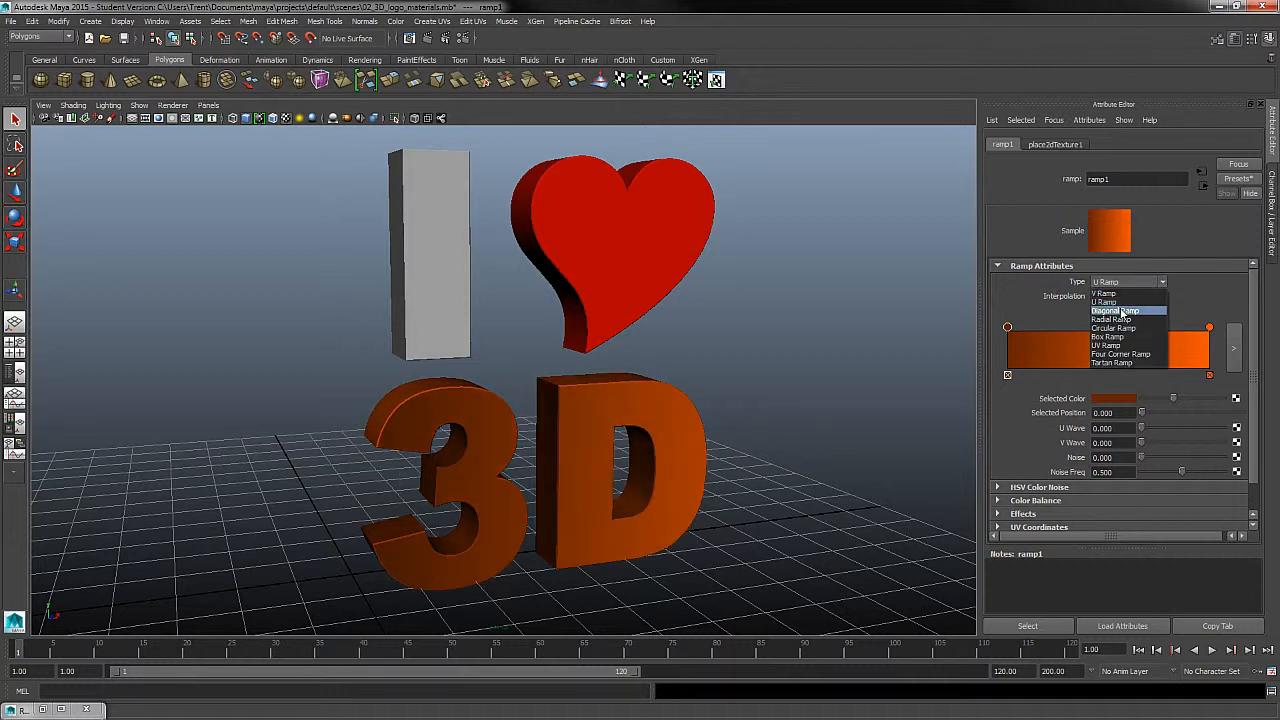
pyautogui.click(1126, 311)
pyautogui.click(1128, 283)
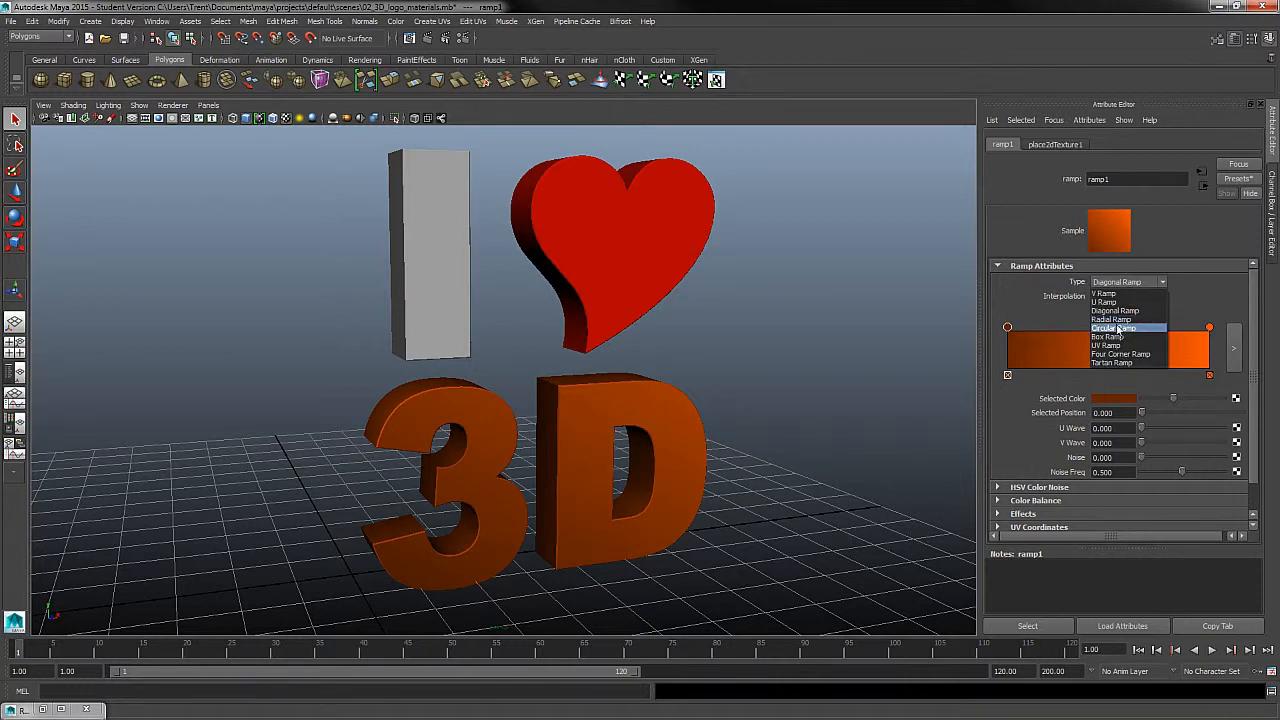
pyautogui.click(1120, 320)
pyautogui.keyDown('alt'); pyautogui.moveTo(651, 514); pyautogui.dragTo(829, 477, button='right'); pyautogui.keyUp('alt')
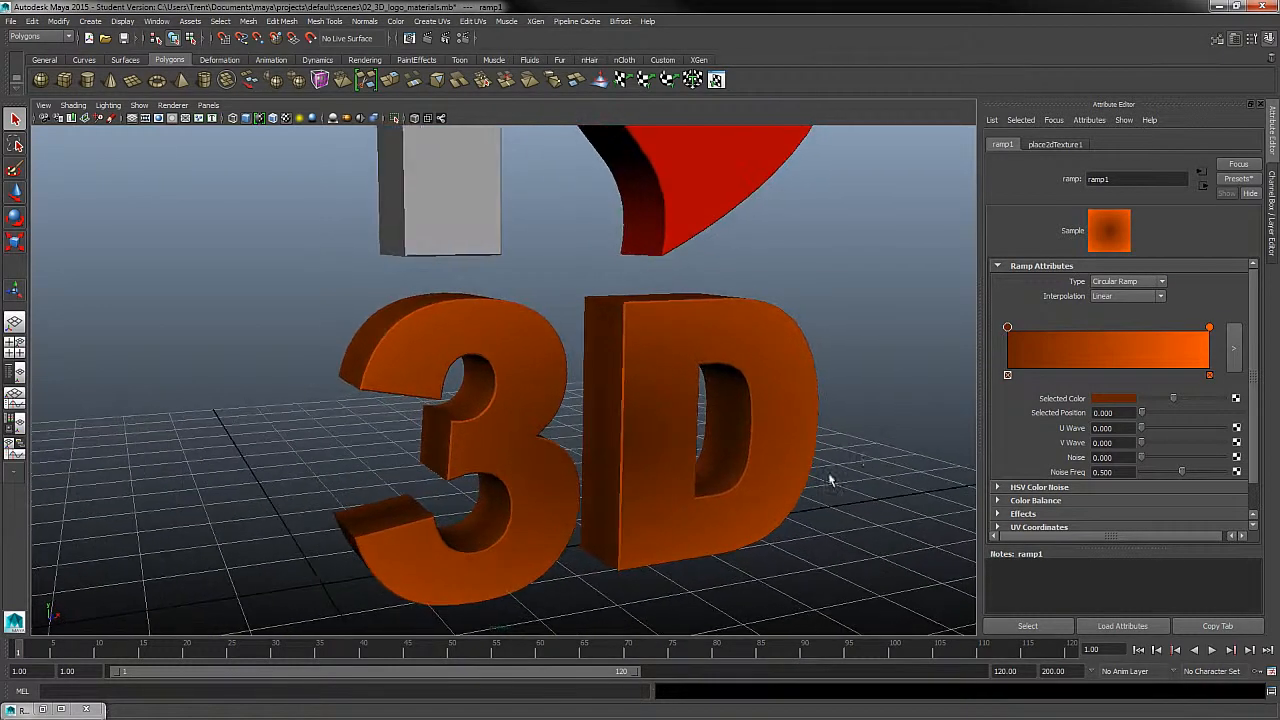
# - Select the ramp's orange end at position 1.000 and set the ramp's type to V Ramp
pyautogui.moveTo(1209, 328)
pyautogui.mouseDown()
pyautogui.moveTo(1048, 332)
pyautogui.moveTo(1231, 334)
pyautogui.mouseUp()
pyautogui.click(1128, 281)
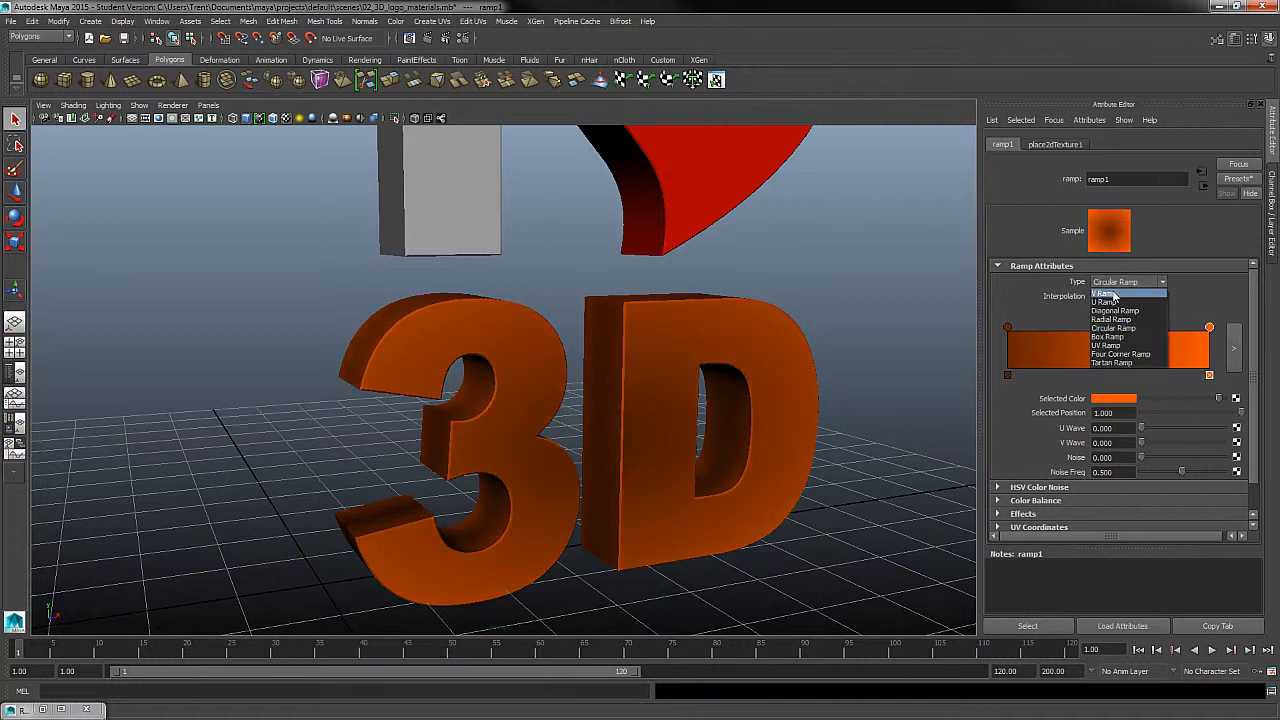
pyautogui.click(1112, 284)
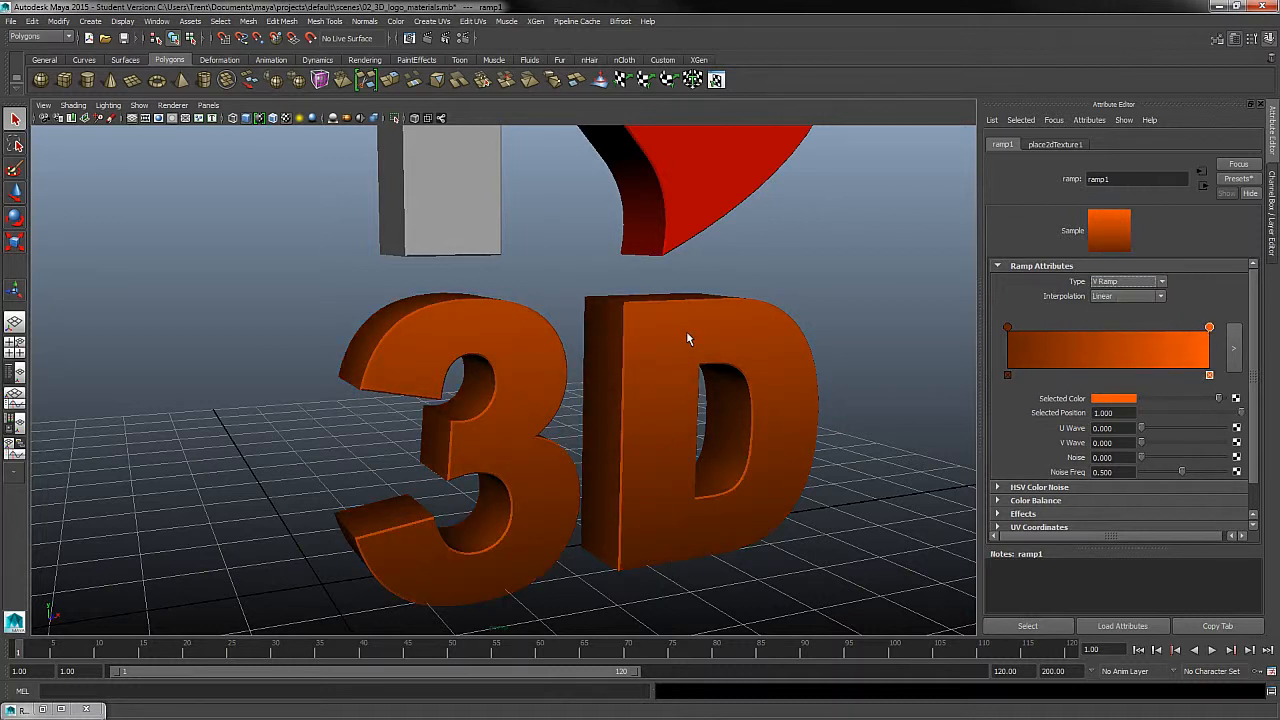
# - Add an extra color entry at about position 0.498 of the ramp and remove it again
pyautogui.click(1101, 340)
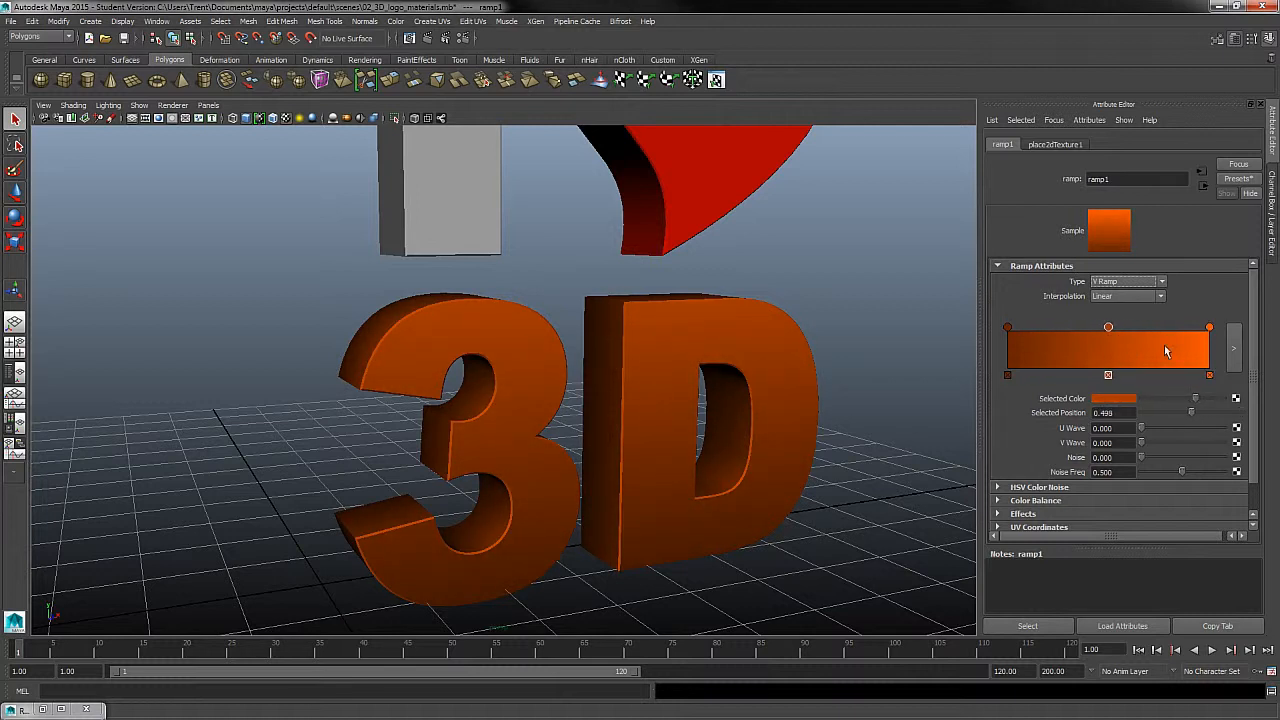
pyautogui.click(1146, 345)
pyautogui.click(1146, 375)
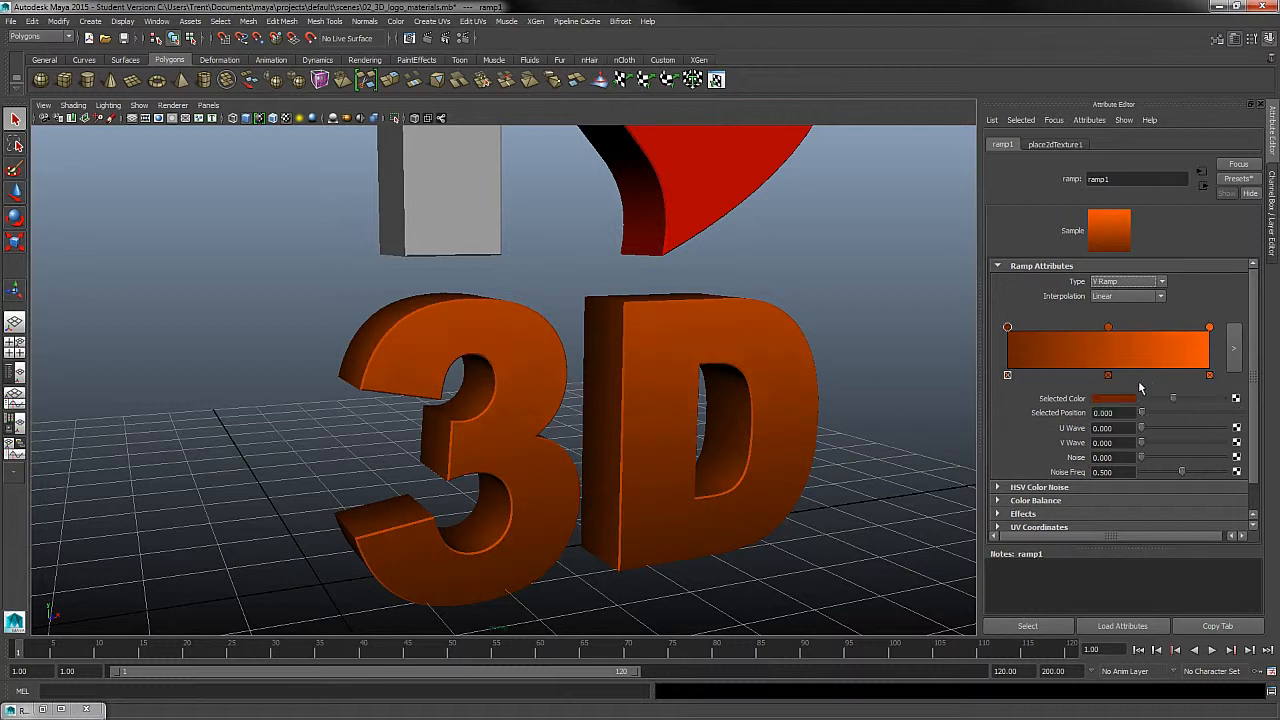
pyautogui.click(1108, 375)
# - Darken the ramp's color at position 0.000 to black
pyautogui.keyDown('alt'); pyautogui.moveTo(700, 522); pyautogui.dragTo(666, 467); pyautogui.keyUp('alt')
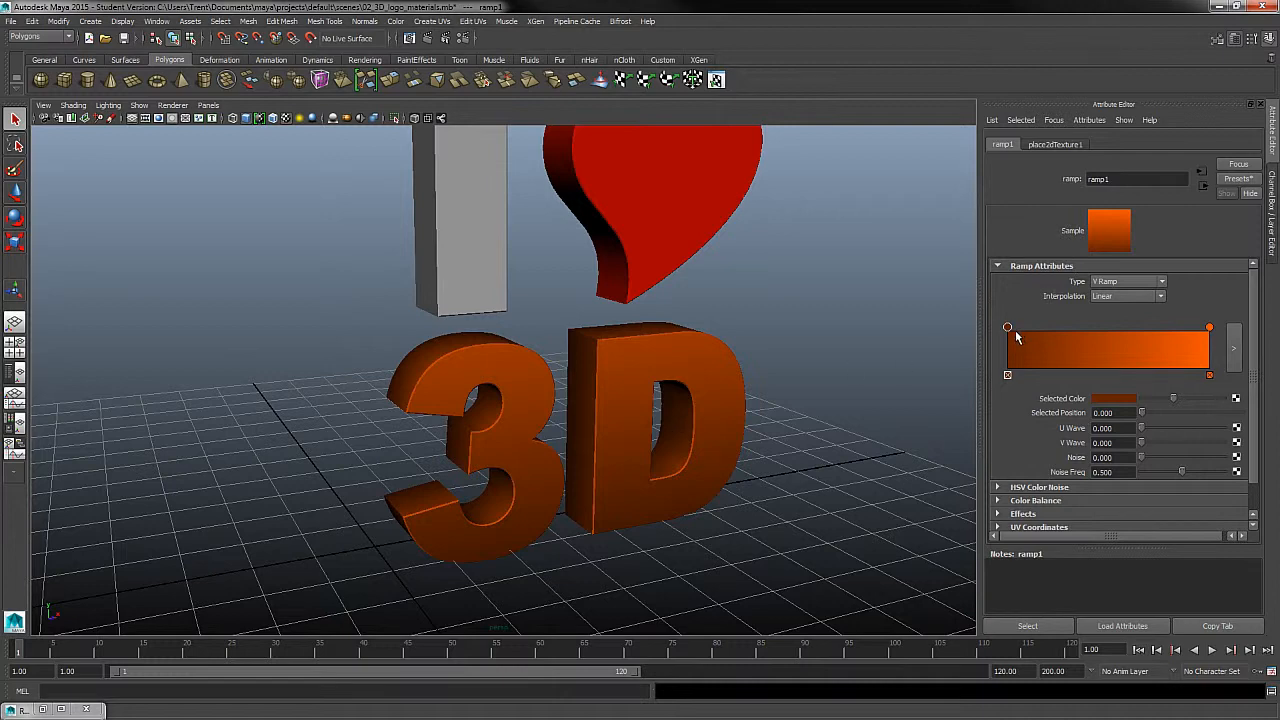
pyautogui.moveTo(1174, 399); pyautogui.dragTo(1140, 408)
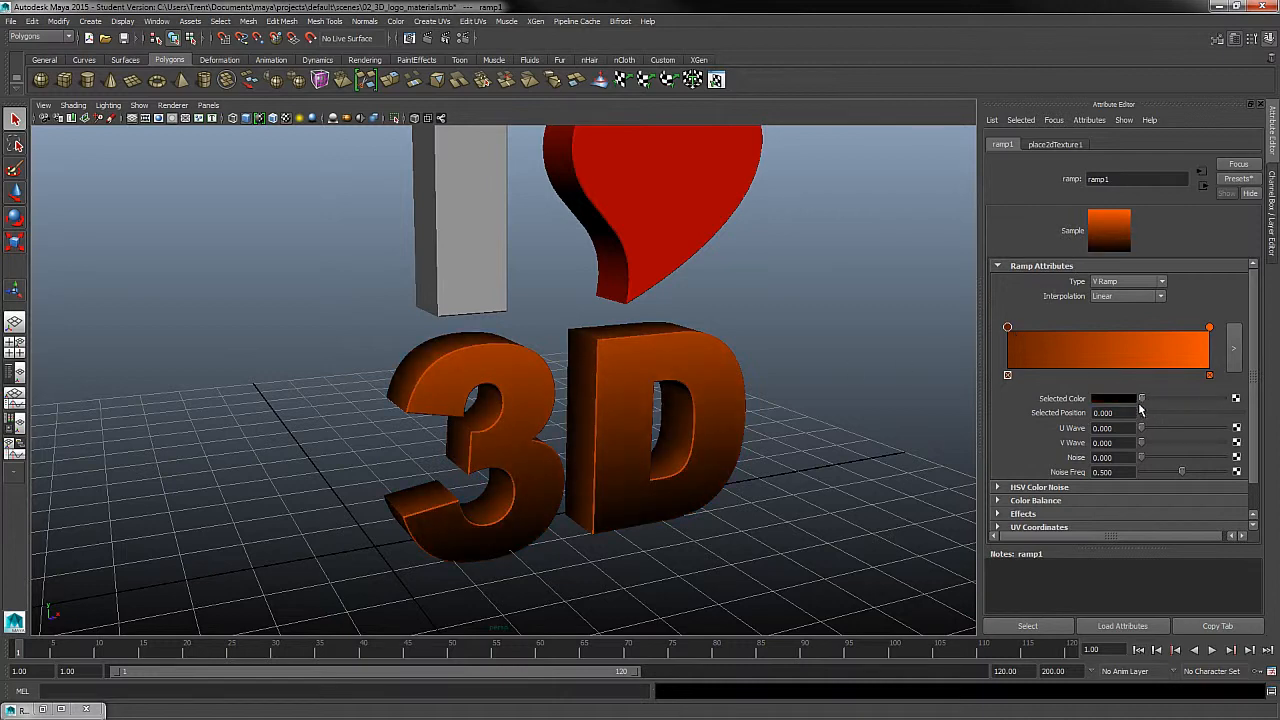
# - Examine the black-to-orange gradient on the front faces, sides and edges of the 3D text from several angles
pyautogui.keyDown('alt'); pyautogui.moveTo(572, 400); pyautogui.dragTo(753, 419, button='right'); pyautogui.keyUp('alt')
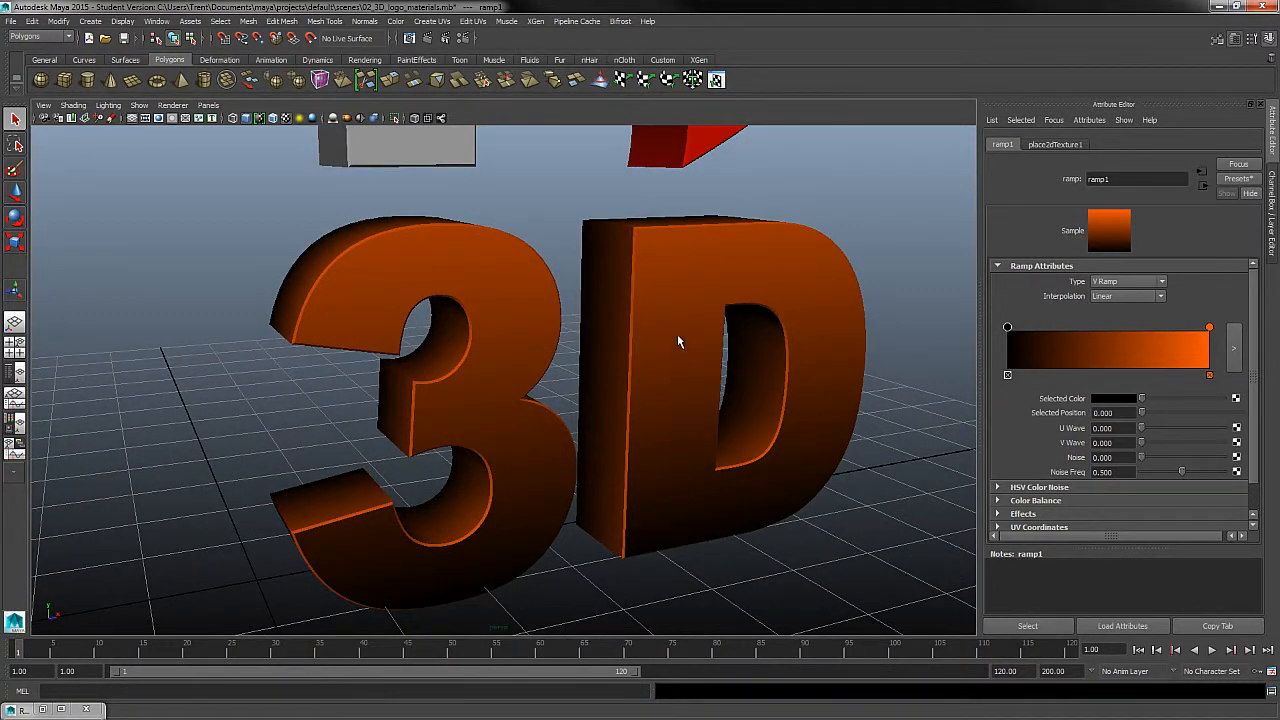
pyautogui.keyDown('alt'); pyautogui.moveTo(677, 242); pyautogui.dragTo(673, 451, button='right'); pyautogui.keyUp('alt')
pyautogui.keyDown('alt'); pyautogui.moveTo(594, 410); pyautogui.dragTo(706, 415); pyautogui.keyUp('alt')
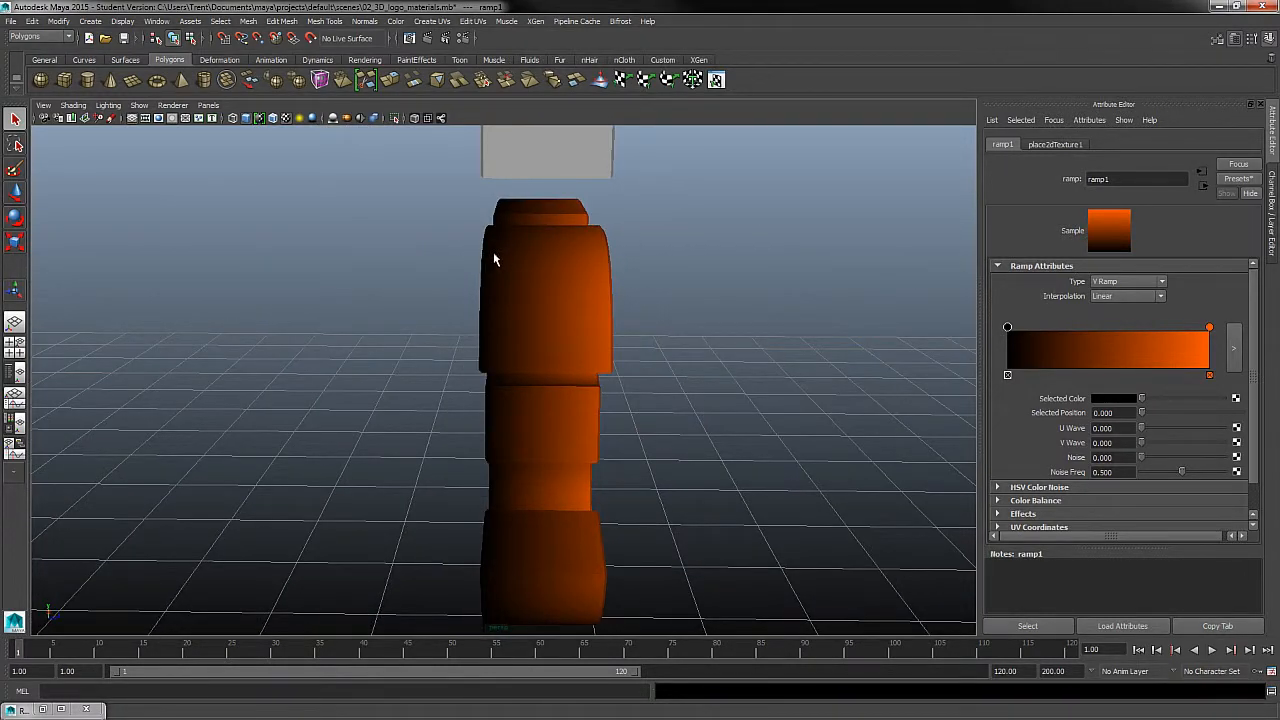
pyautogui.keyDown('alt'); pyautogui.moveTo(614, 263); pyautogui.dragTo(429, 580); pyautogui.keyUp('alt')
pyautogui.keyDown('alt'); pyautogui.moveTo(460, 190); pyautogui.dragTo(700, 452); pyautogui.keyUp('alt')
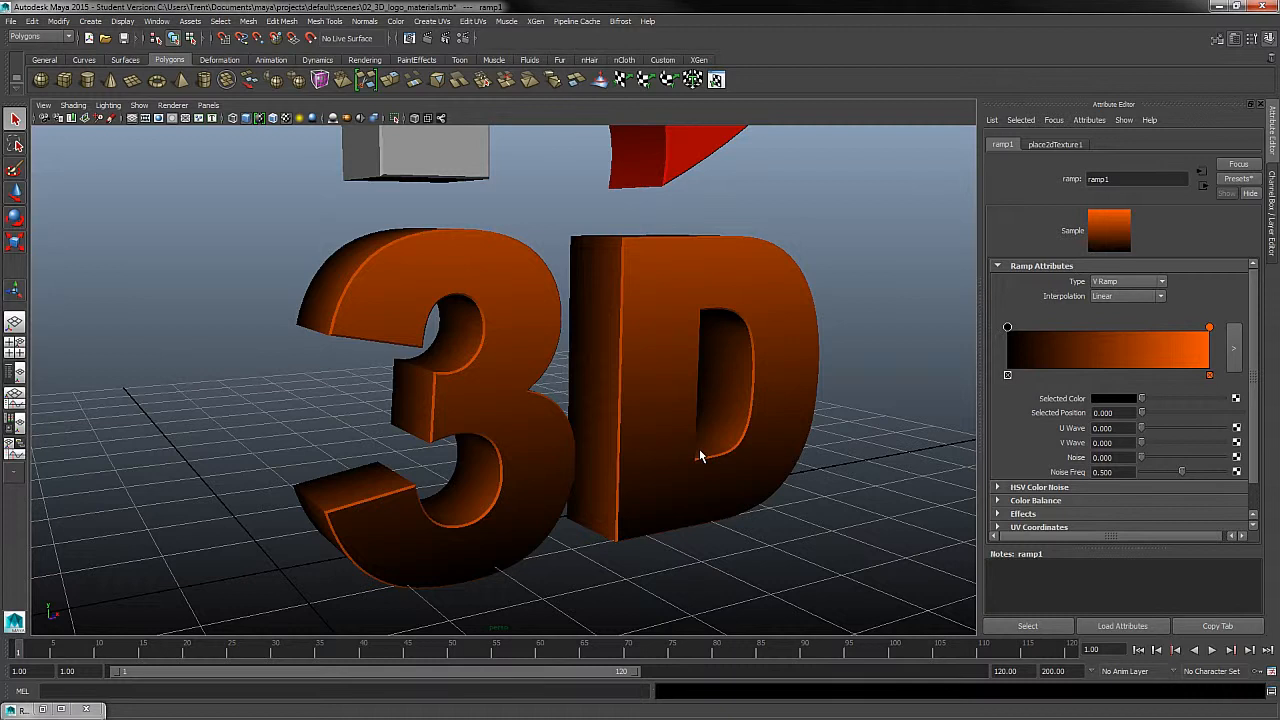
pyautogui.moveTo(700, 456)
pyautogui.keyDown('alt'); pyautogui.mouseDown()
pyautogui.moveTo(714, 434)
pyautogui.moveTo(720, 446)
pyautogui.mouseUp(); pyautogui.keyUp('alt')
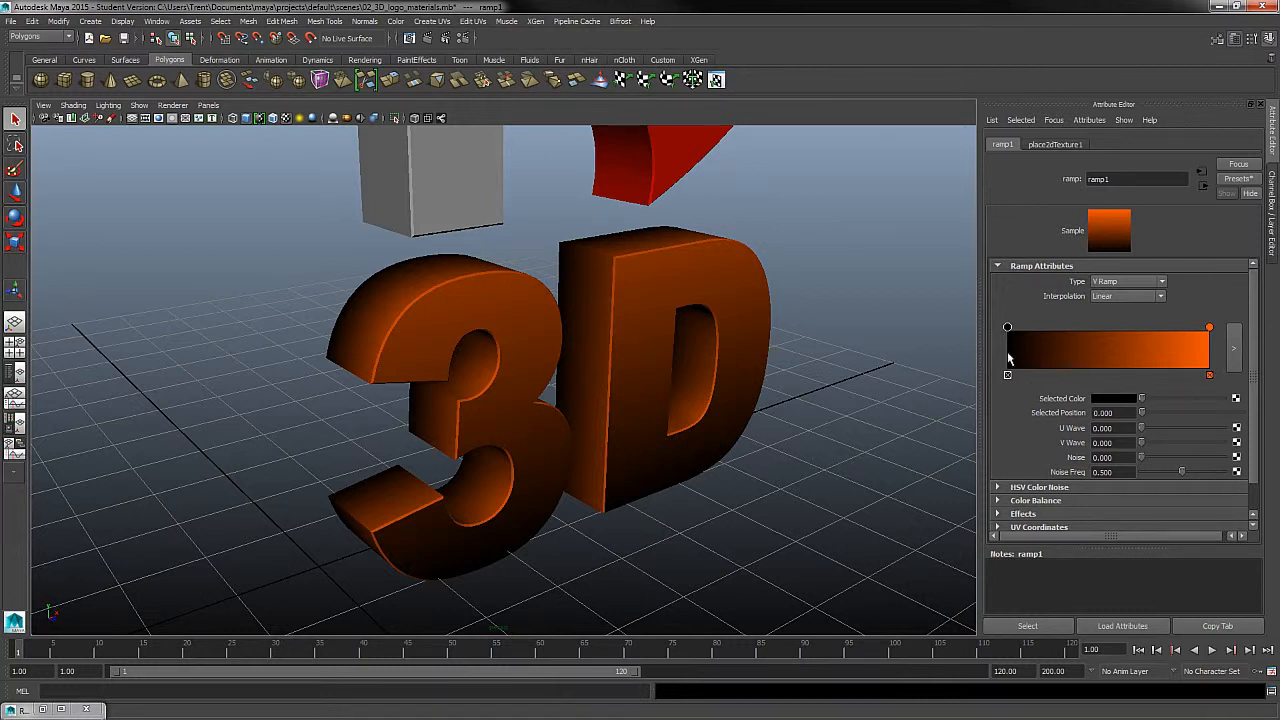
pyautogui.keyDown('alt'); pyautogui.moveTo(784, 428); pyautogui.dragTo(752, 439); pyautogui.keyUp('alt')
pyautogui.keyDown('alt'); pyautogui.moveTo(784, 401); pyautogui.dragTo(813, 452, button='right'); pyautogui.keyUp('alt')
pyautogui.keyDown('alt'); pyautogui.moveTo(813, 457); pyautogui.dragTo(806, 430); pyautogui.keyUp('alt')
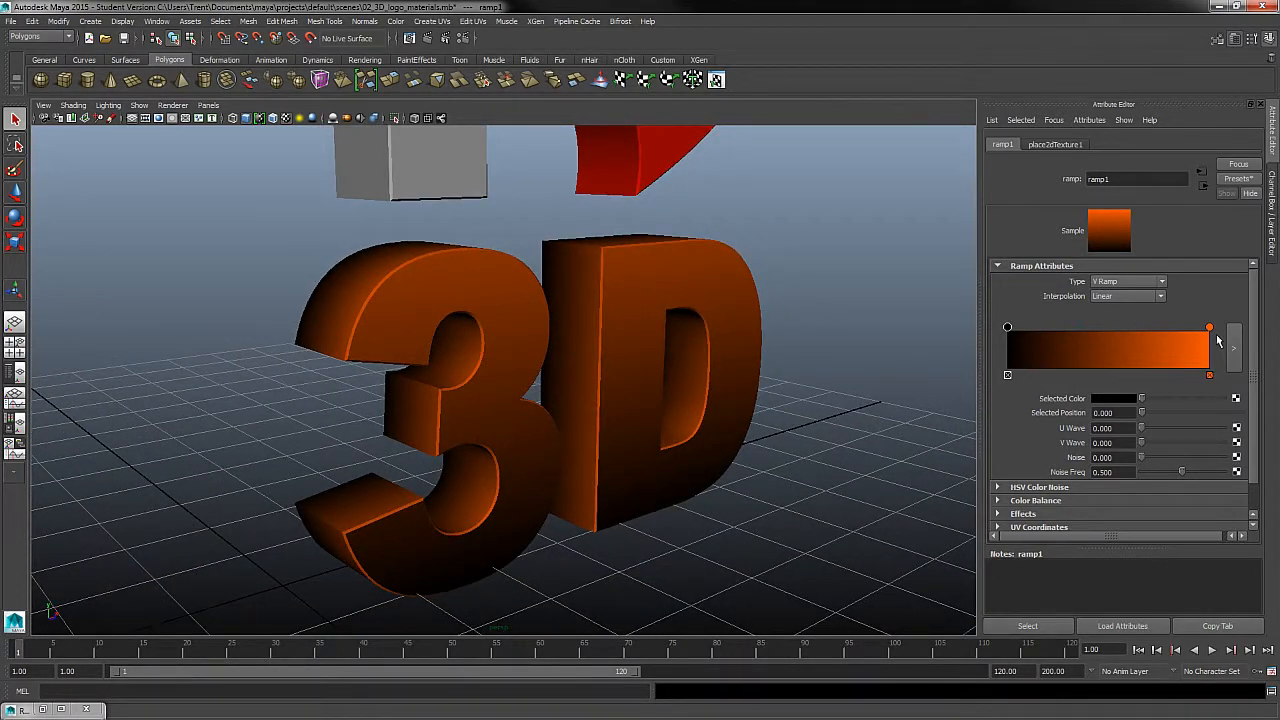
# - Check the 3D text's mesh selection, and open the heart's material attributes for comparison
pyautogui.click(616, 286)
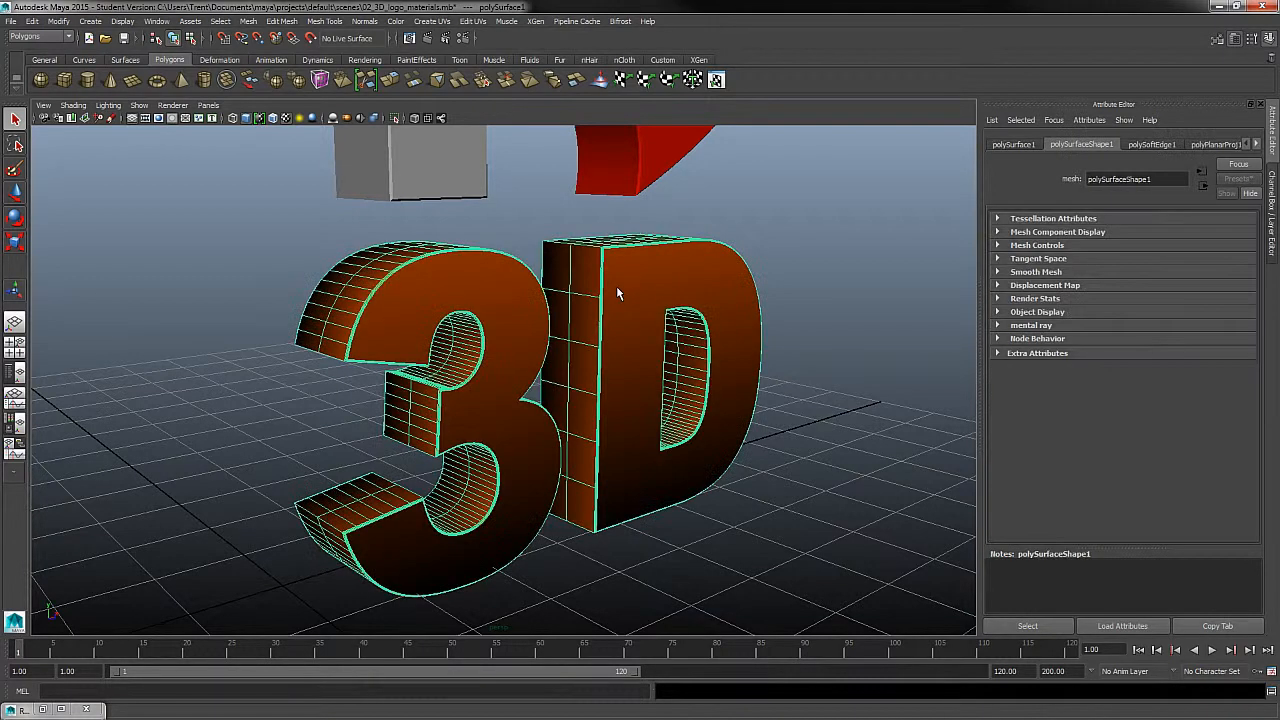
pyautogui.click(810, 316)
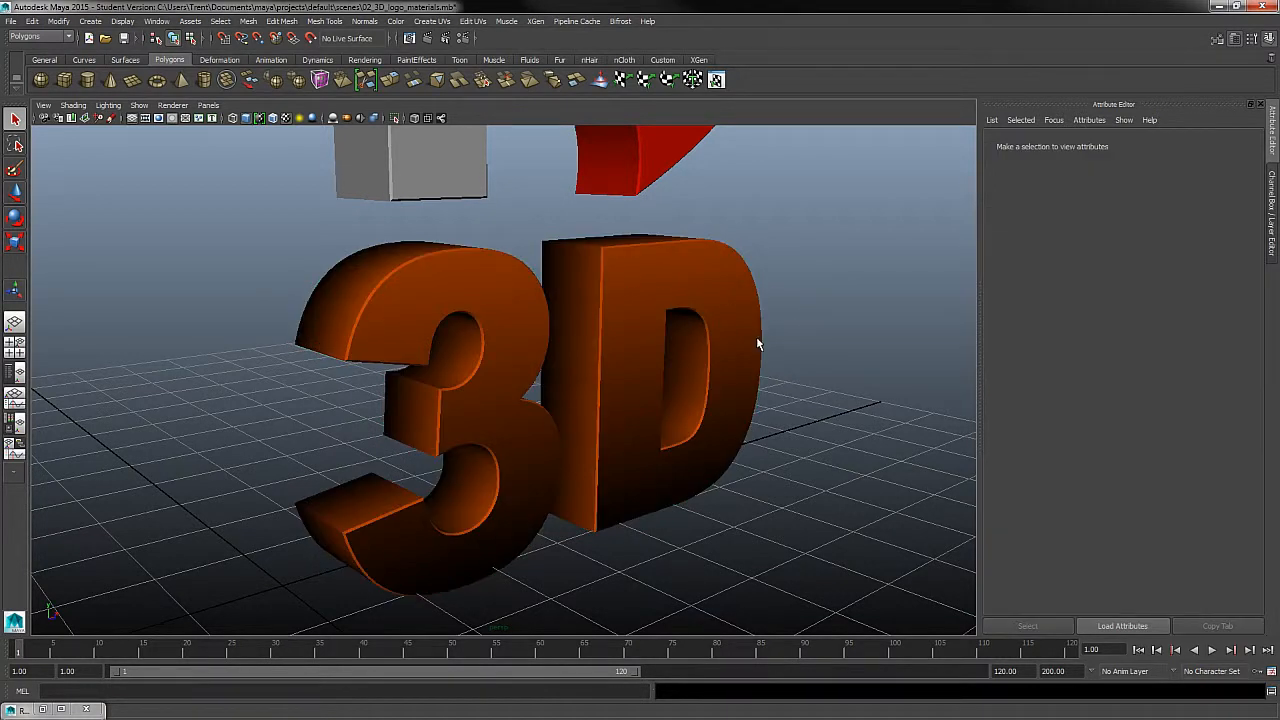
pyautogui.click(756, 343)
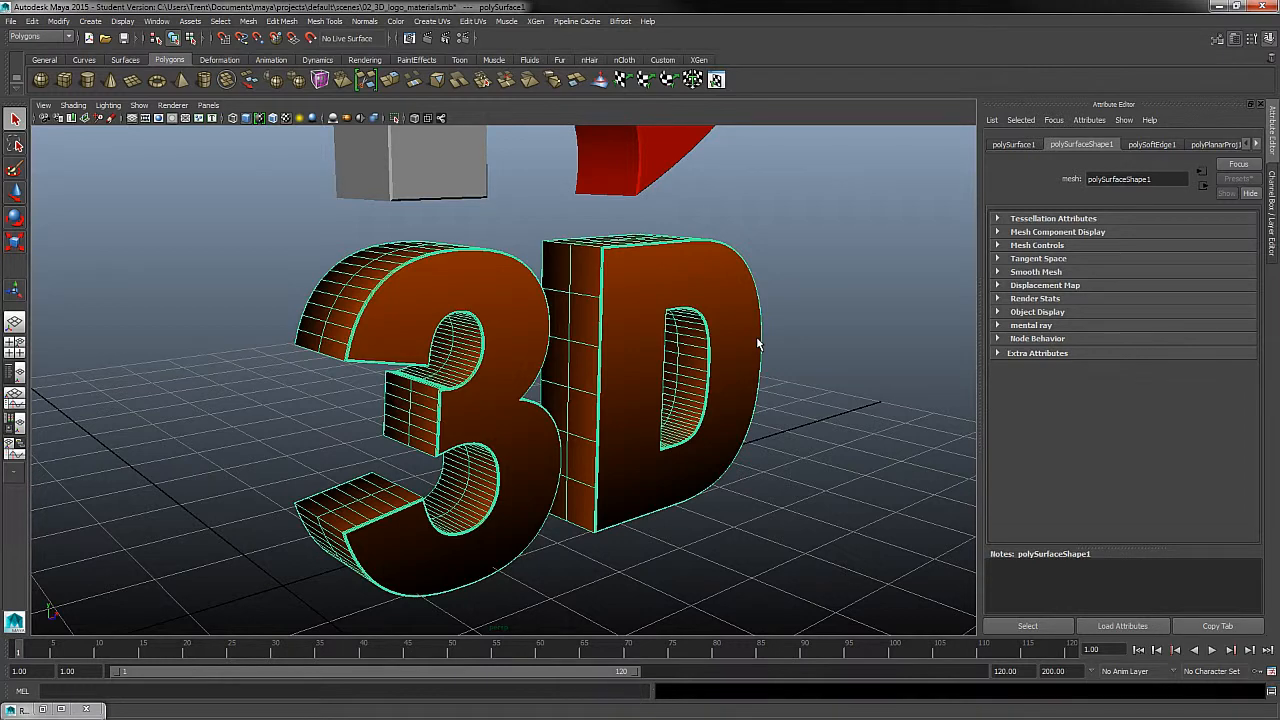
pyautogui.click(645, 176)
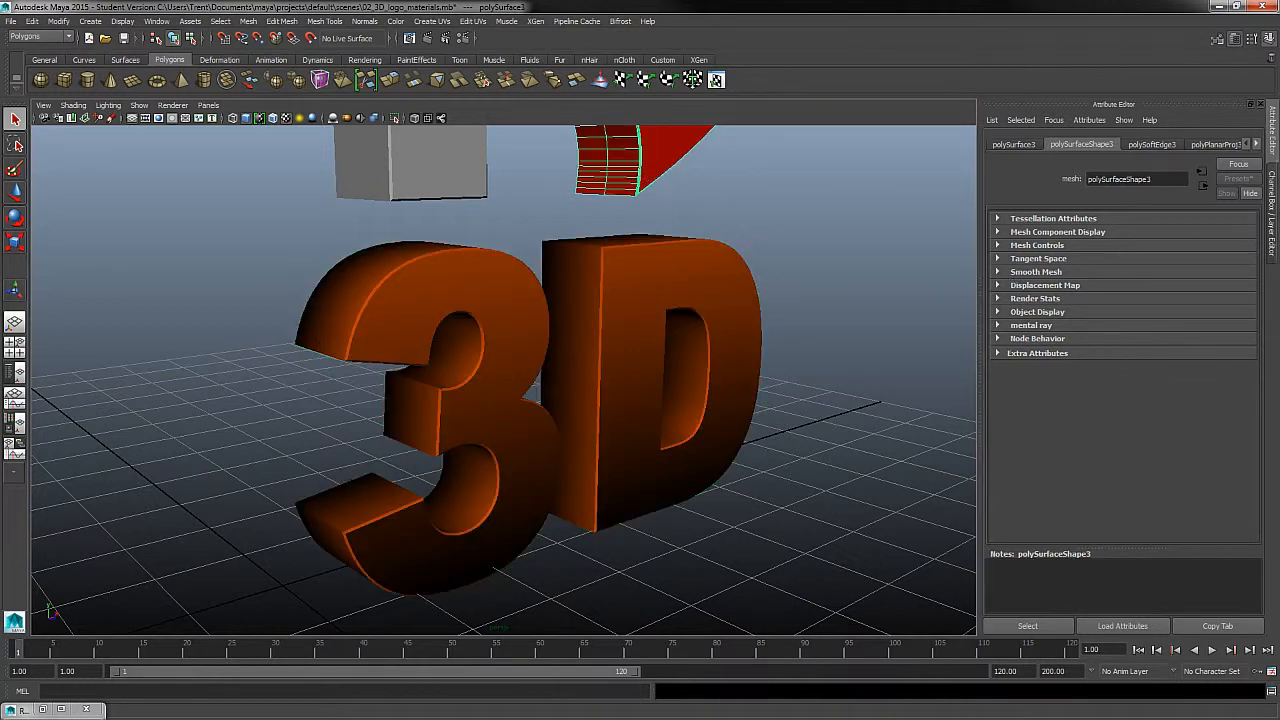
pyautogui.moveTo(668, 141); pyautogui.dragTo(676, 393, button='right')
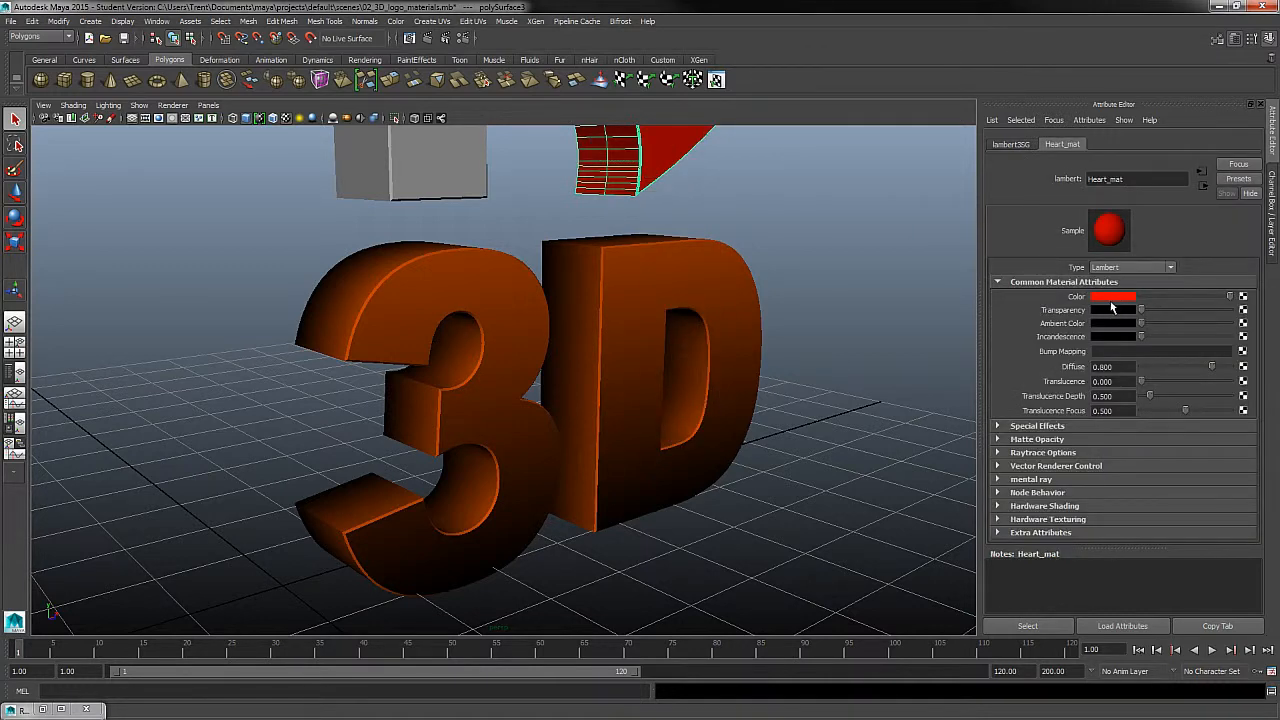
pyautogui.keyDown('alt'); pyautogui.moveTo(711, 298); pyautogui.dragTo(733, 470, button='middle'); pyautogui.keyUp('alt')
pyautogui.keyDown('alt'); pyautogui.moveTo(733, 470); pyautogui.dragTo(666, 276, button='right'); pyautogui.keyUp('alt')
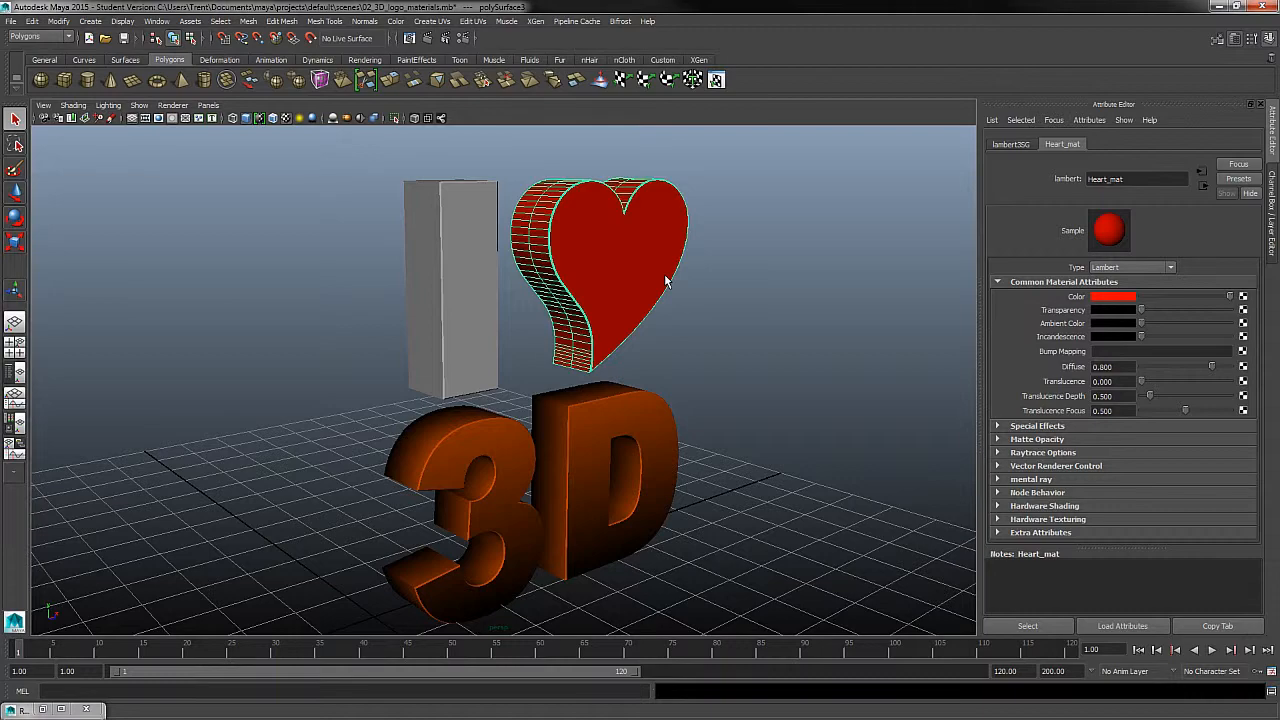
# - Select the 3D text and examine how the gradient runs across its front faces and extruded sides
pyautogui.keyDown('alt'); pyautogui.moveTo(692, 395); pyautogui.dragTo(729, 323, button='middle'); pyautogui.keyUp('alt')
pyautogui.keyDown('alt'); pyautogui.moveTo(729, 323); pyautogui.dragTo(783, 404, button='right'); pyautogui.keyUp('alt')
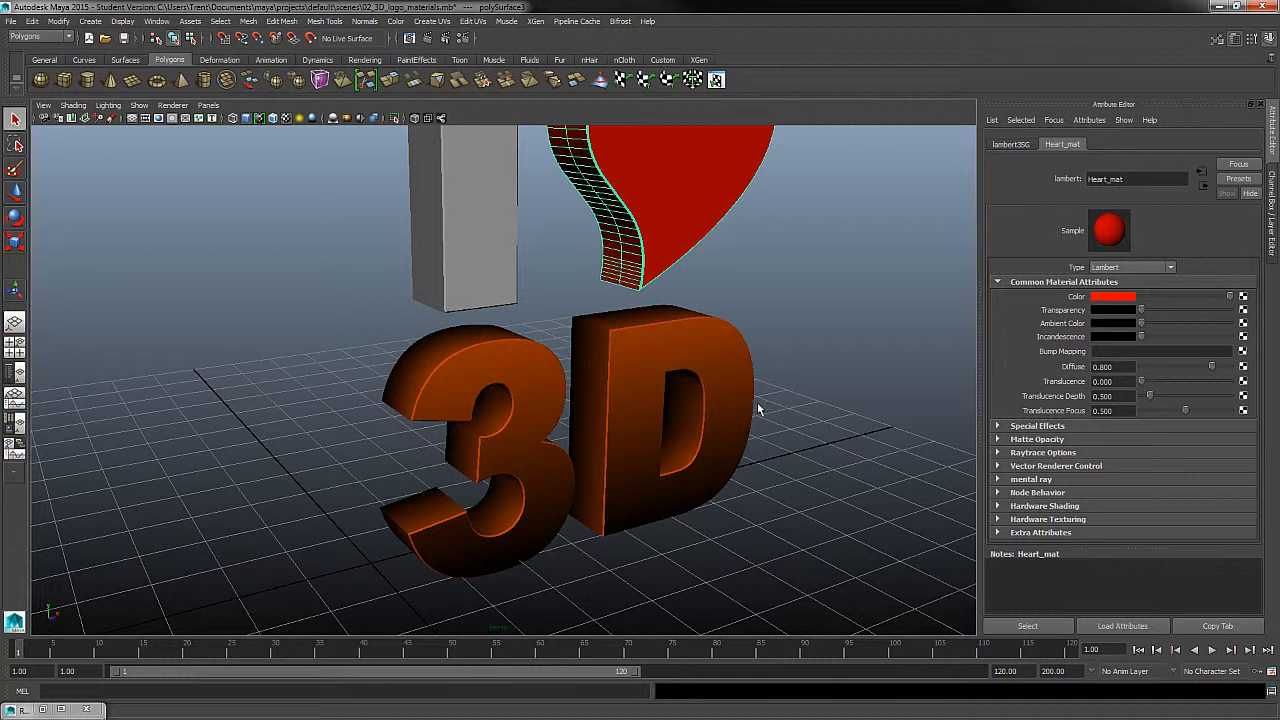
pyautogui.click(680, 367)
pyautogui.keyDown('alt'); pyautogui.moveTo(652, 416); pyautogui.dragTo(680, 420); pyautogui.keyUp('alt')
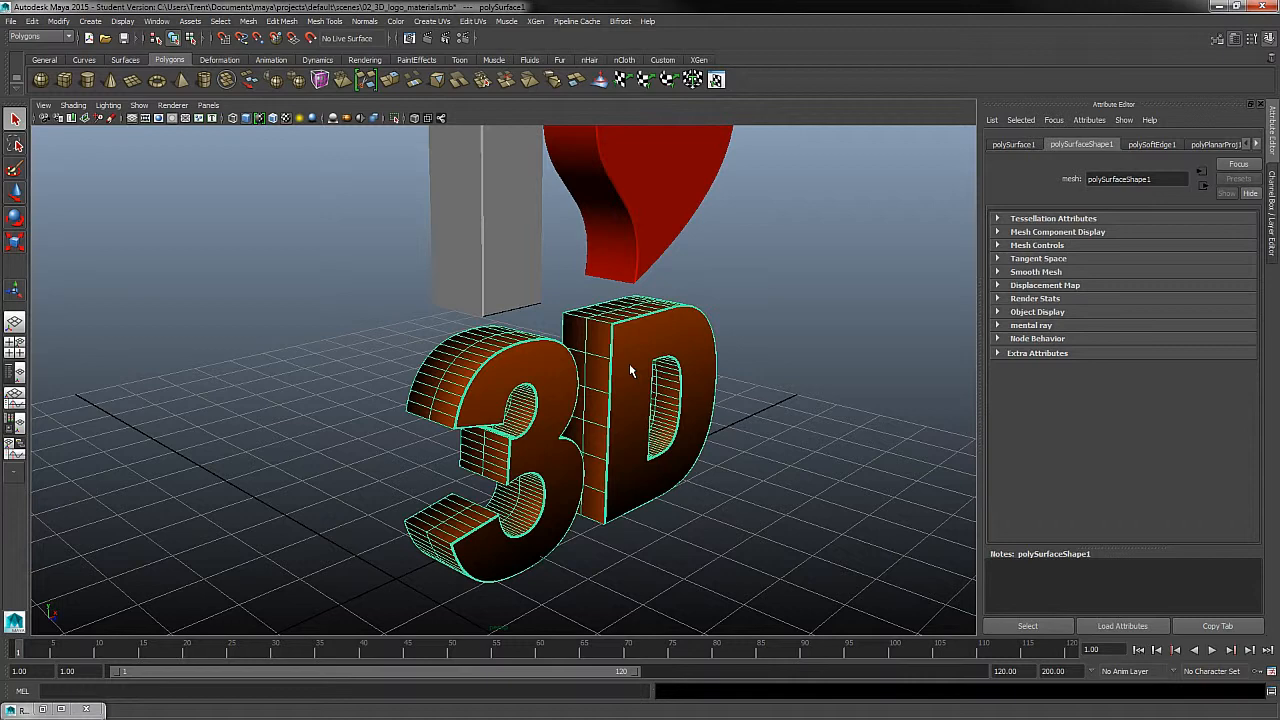
pyautogui.keyDown('alt'); pyautogui.moveTo(629, 363); pyautogui.dragTo(706, 425); pyautogui.keyUp('alt')
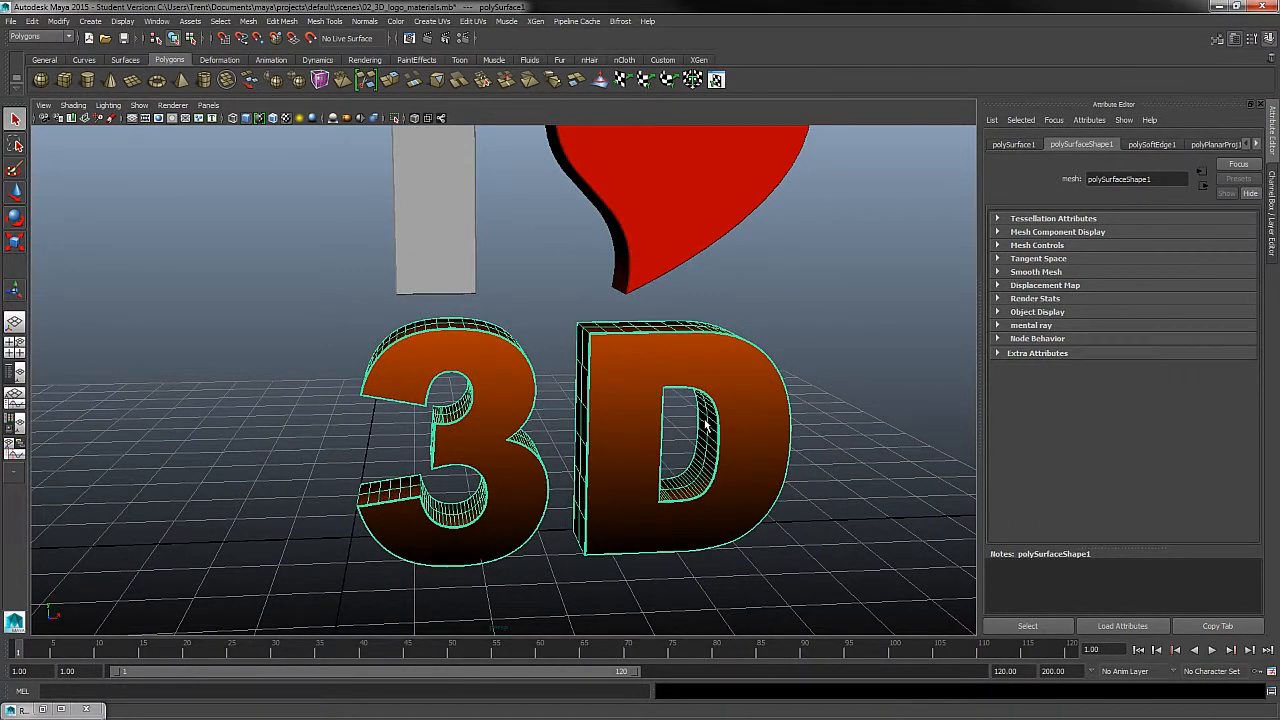
pyautogui.keyDown('alt'); pyautogui.moveTo(707, 424); pyautogui.dragTo(755, 438); pyautogui.keyUp('alt')
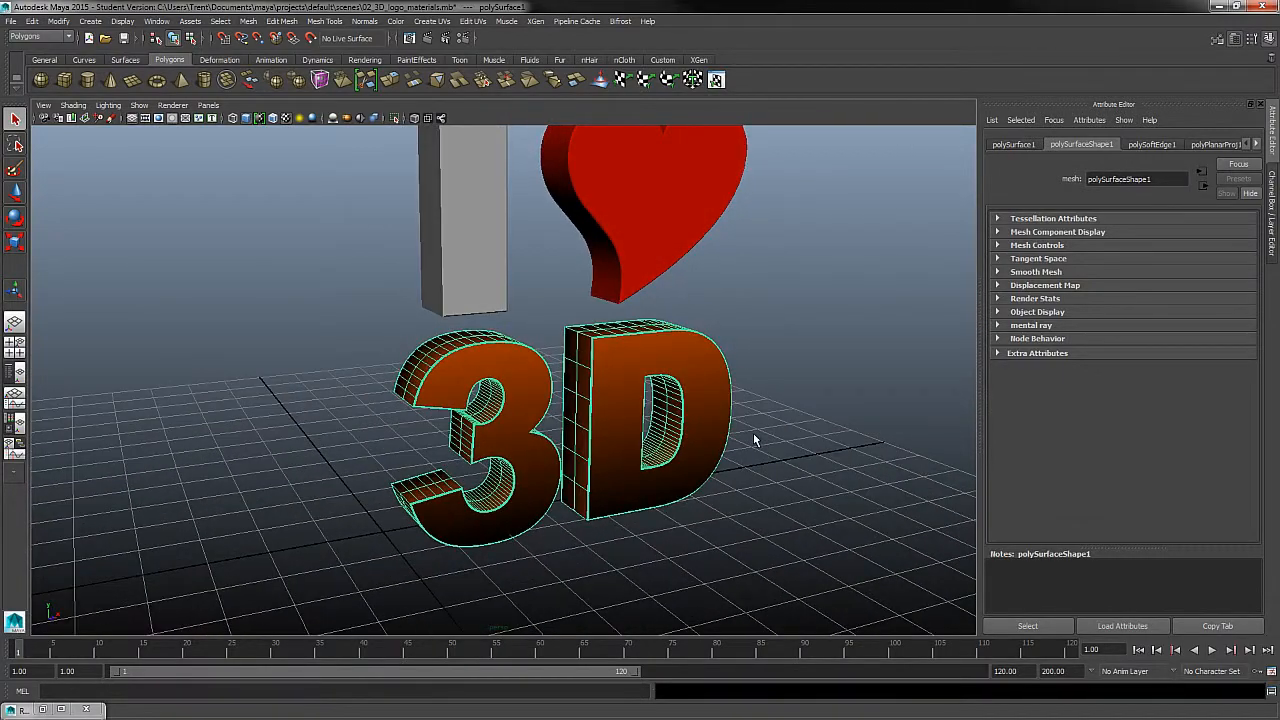
pyautogui.keyDown('alt'); pyautogui.moveTo(585, 430); pyautogui.dragTo(616, 432); pyautogui.keyUp('alt')
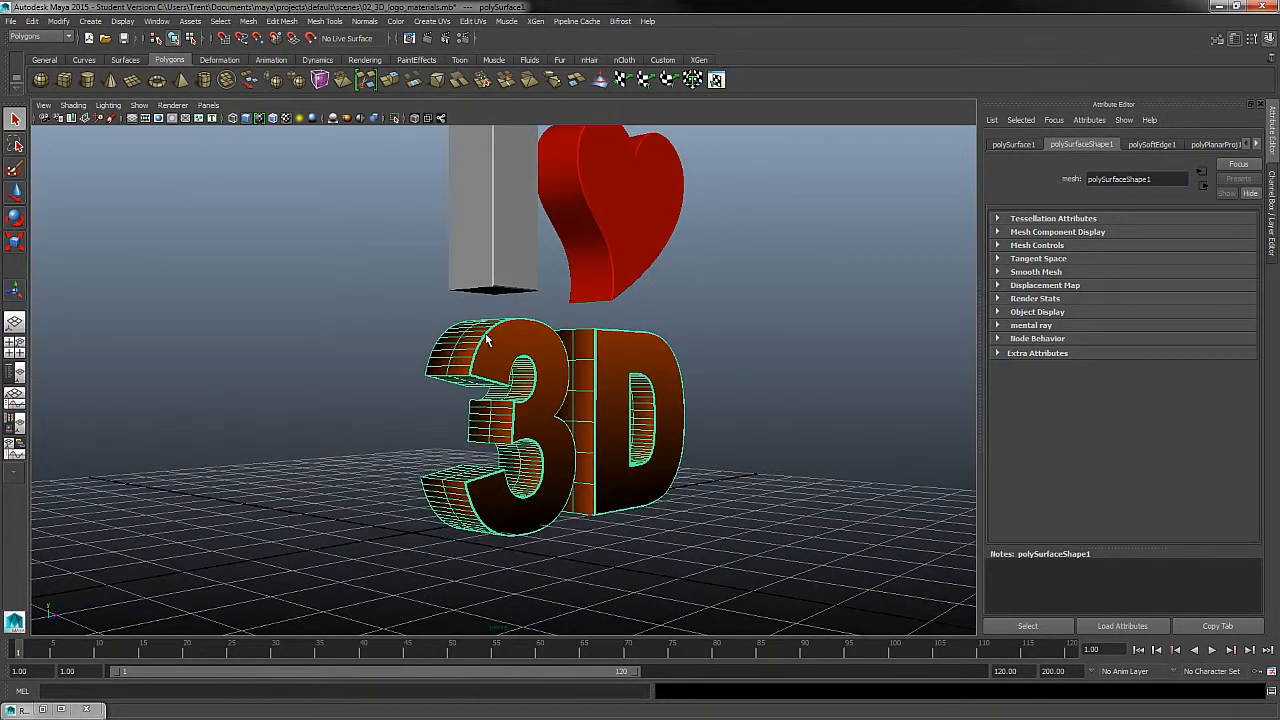
pyautogui.keyDown('alt'); pyautogui.moveTo(487, 440); pyautogui.dragTo(565, 478); pyautogui.keyUp('alt')
pyautogui.keyDown('alt'); pyautogui.moveTo(620, 380); pyautogui.dragTo(714, 424, button='right'); pyautogui.keyUp('alt')
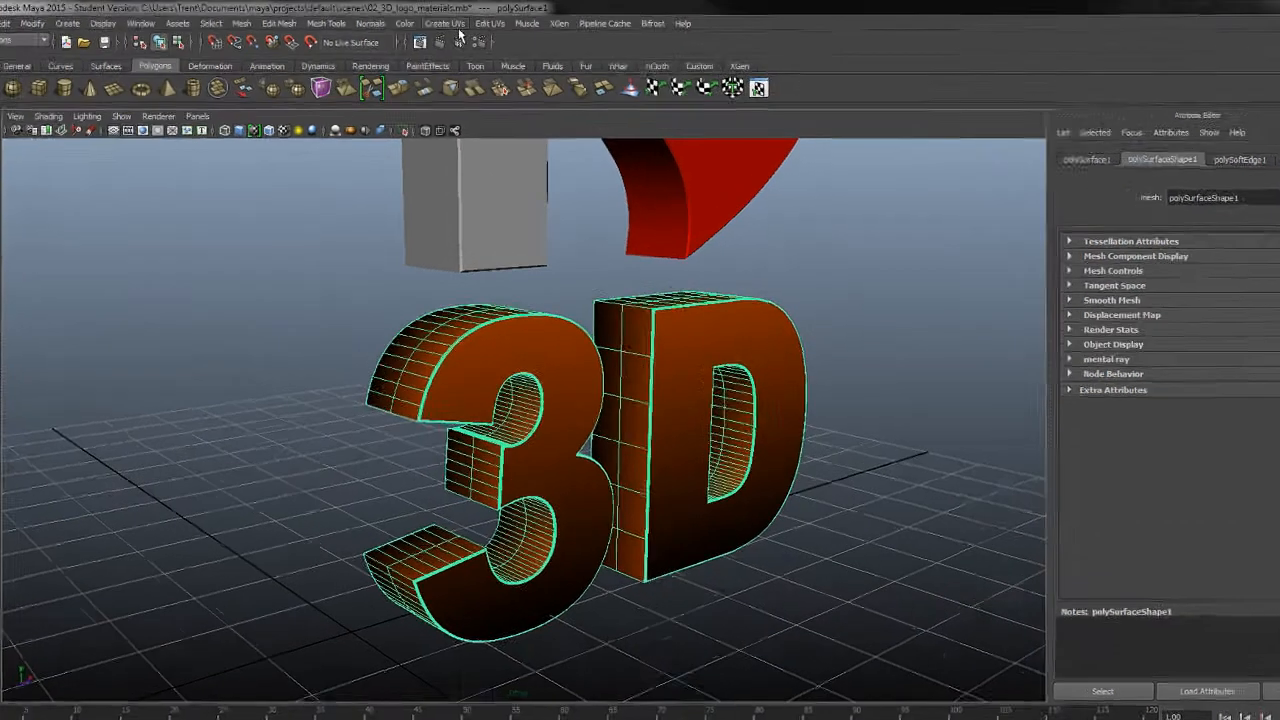
# - Project planar UVs onto the 3D text from the Z axis, fitted to its bounding box
pyautogui.click(442, 22)
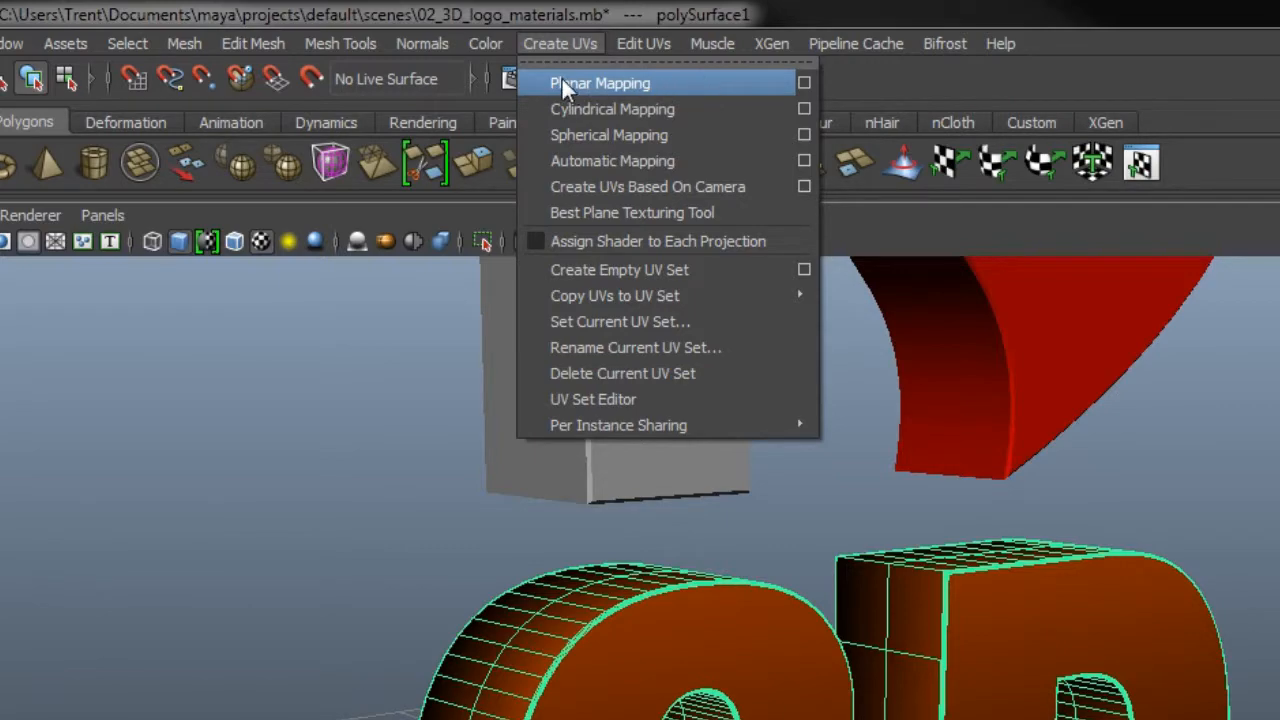
pyautogui.click(806, 84)
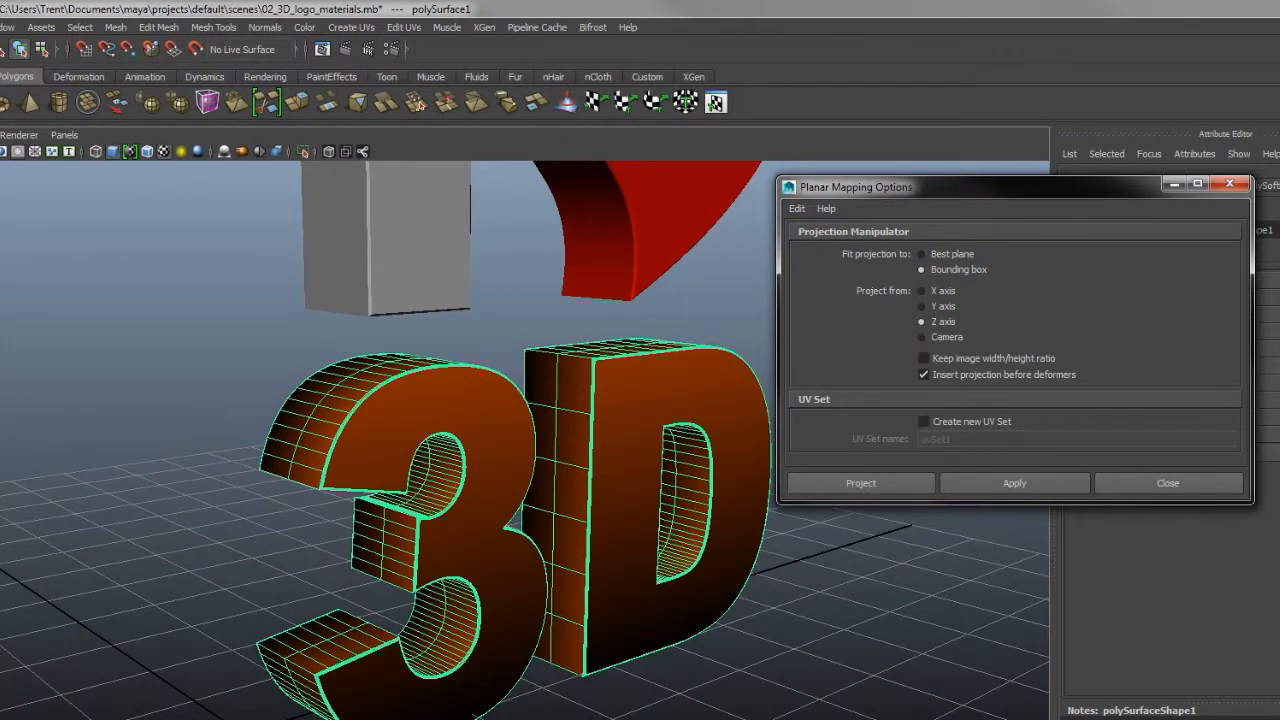
pyautogui.keyDown('alt'); pyautogui.moveTo(135, 676); pyautogui.dragTo(316, 656); pyautogui.keyUp('alt')
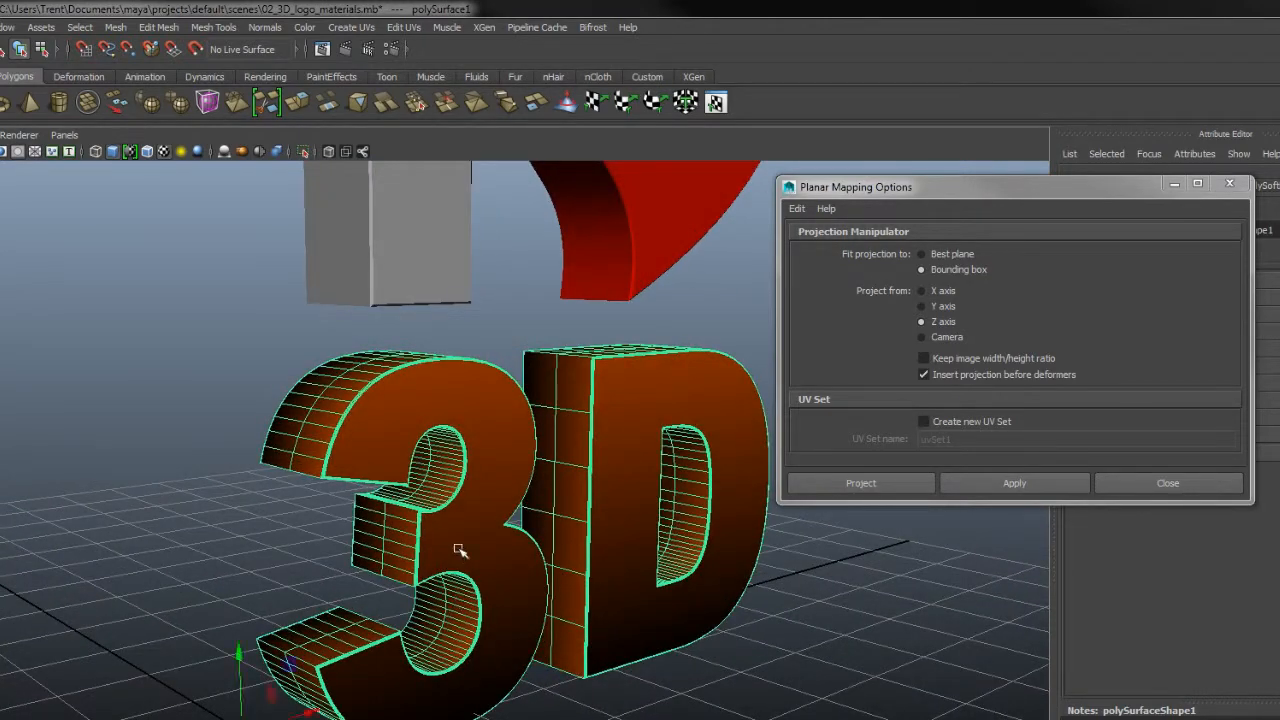
pyautogui.keyDown('alt'); pyautogui.moveTo(458, 550); pyautogui.dragTo(700, 545); pyautogui.keyUp('alt')
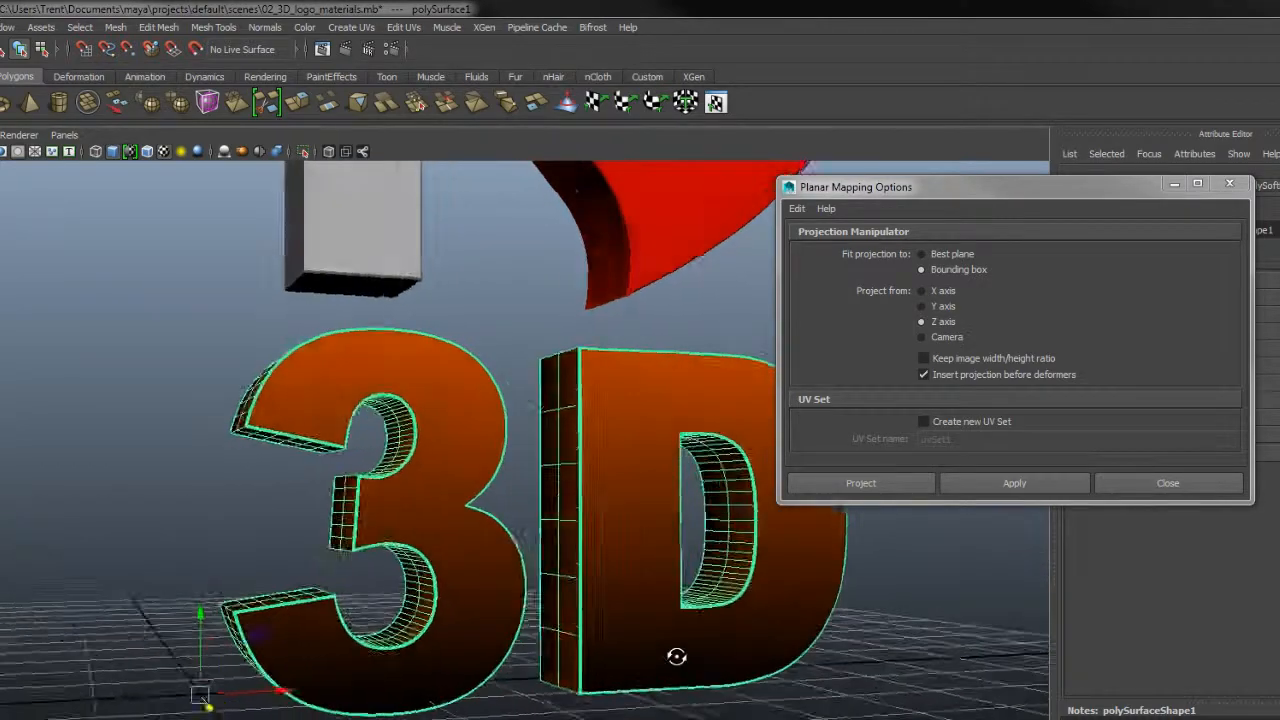
pyautogui.moveTo(676, 656)
pyautogui.keyDown('alt'); pyautogui.mouseDown()
pyautogui.moveTo(640, 654)
pyautogui.moveTo(676, 669)
pyautogui.moveTo(700, 660)
pyautogui.mouseUp(); pyautogui.keyUp('alt')
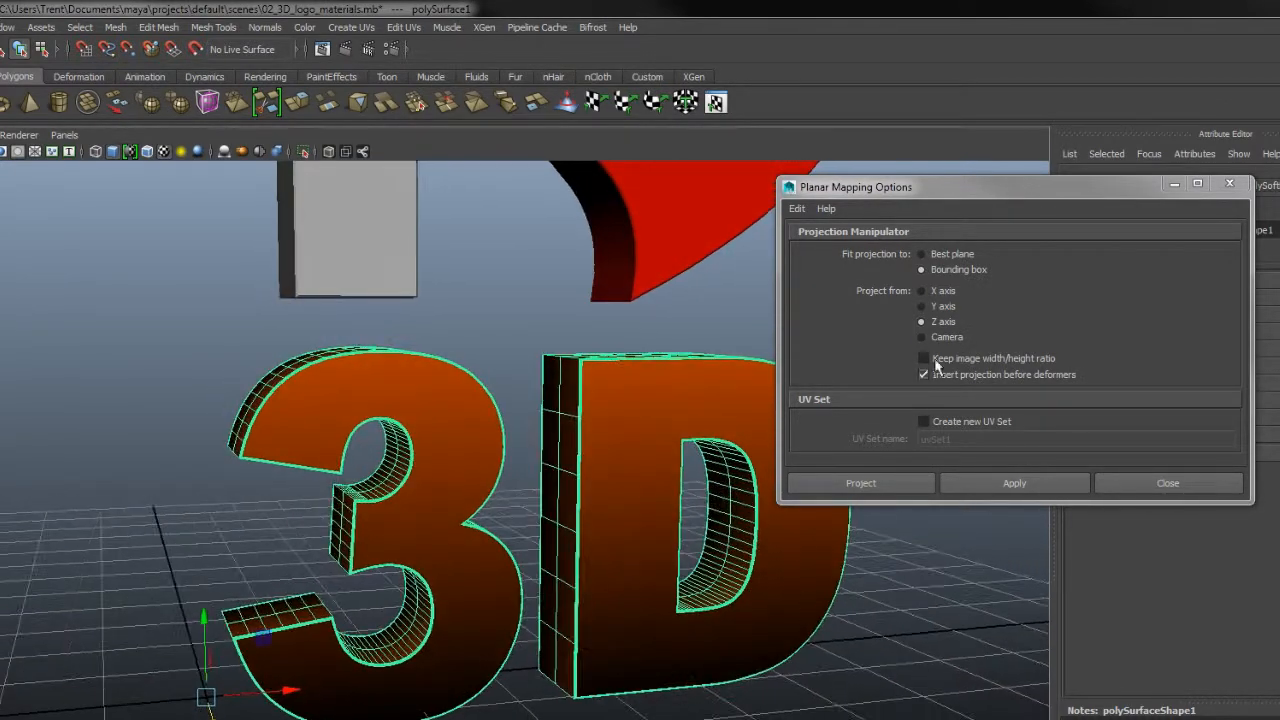
pyautogui.click(900, 486)
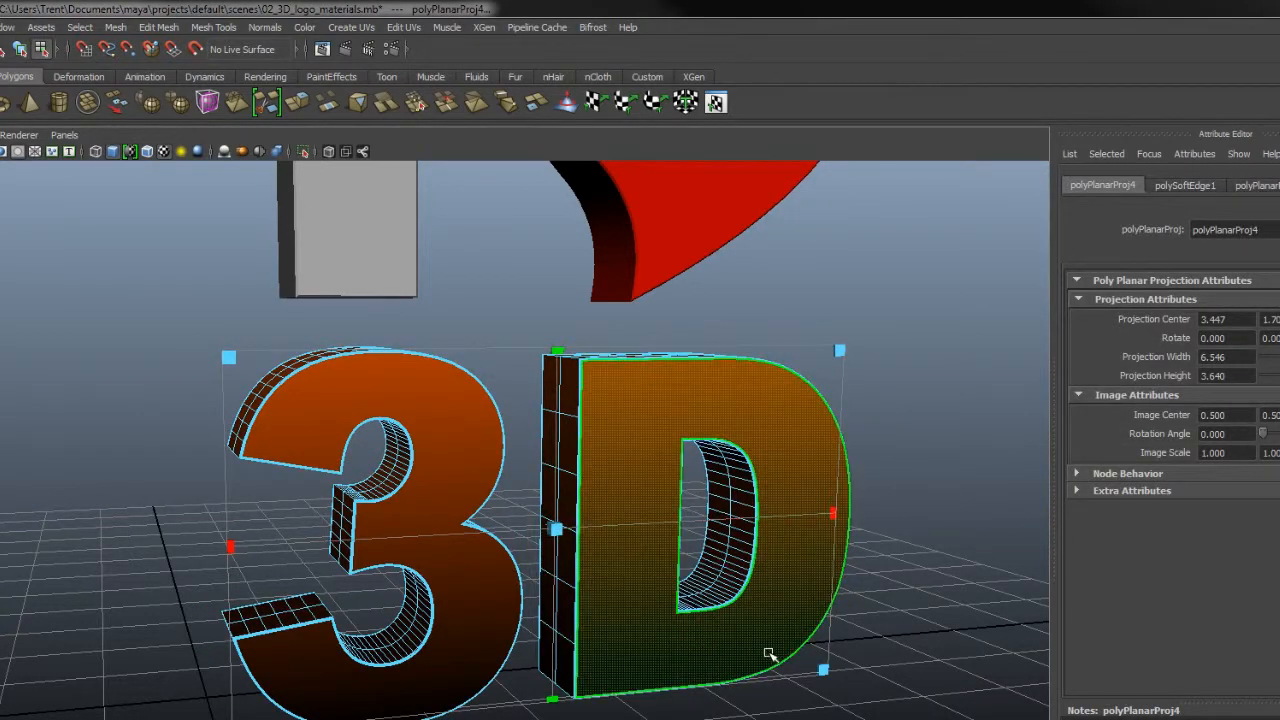
# - Try shrinking the planar projection's height to 0.386 on the 3D text, and undo the change
pyautogui.keyDown('alt'); pyautogui.moveTo(766, 657); pyautogui.dragTo(808, 643); pyautogui.keyUp('alt')
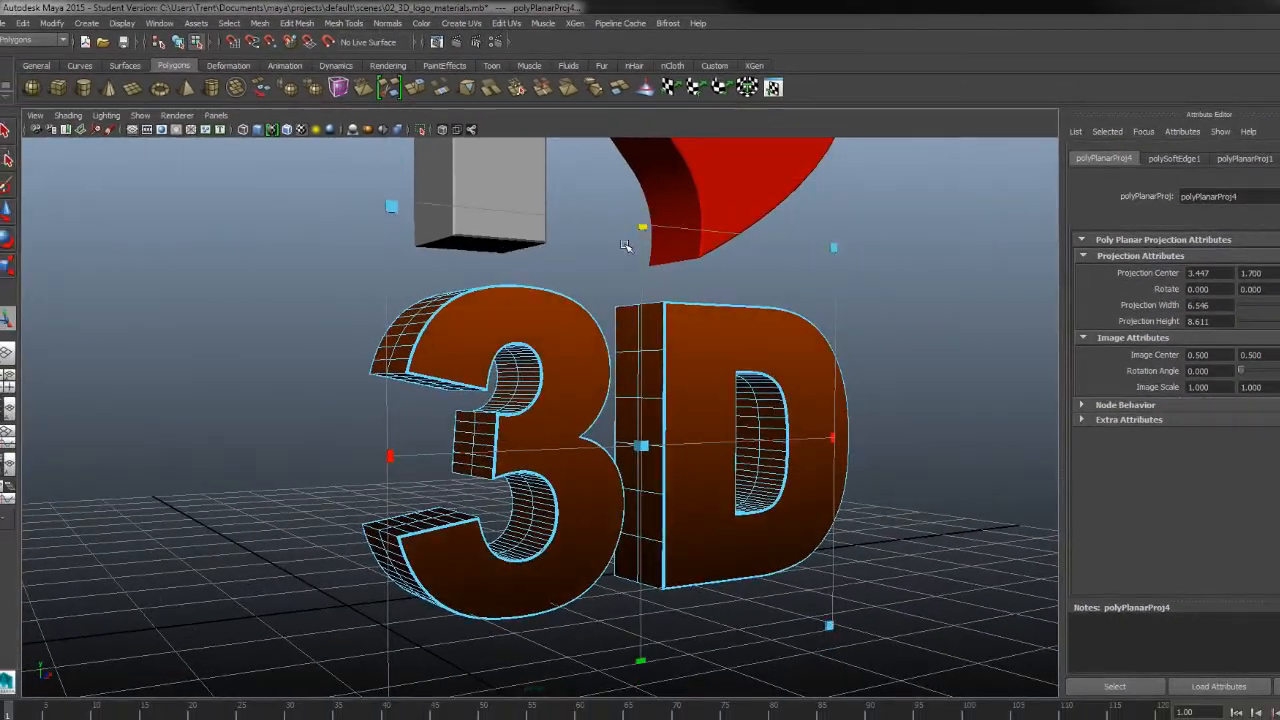
pyautogui.moveTo(568, 343); pyautogui.dragTo(571, 476)
pyautogui.moveTo(645, 408); pyautogui.dragTo(655, 440)
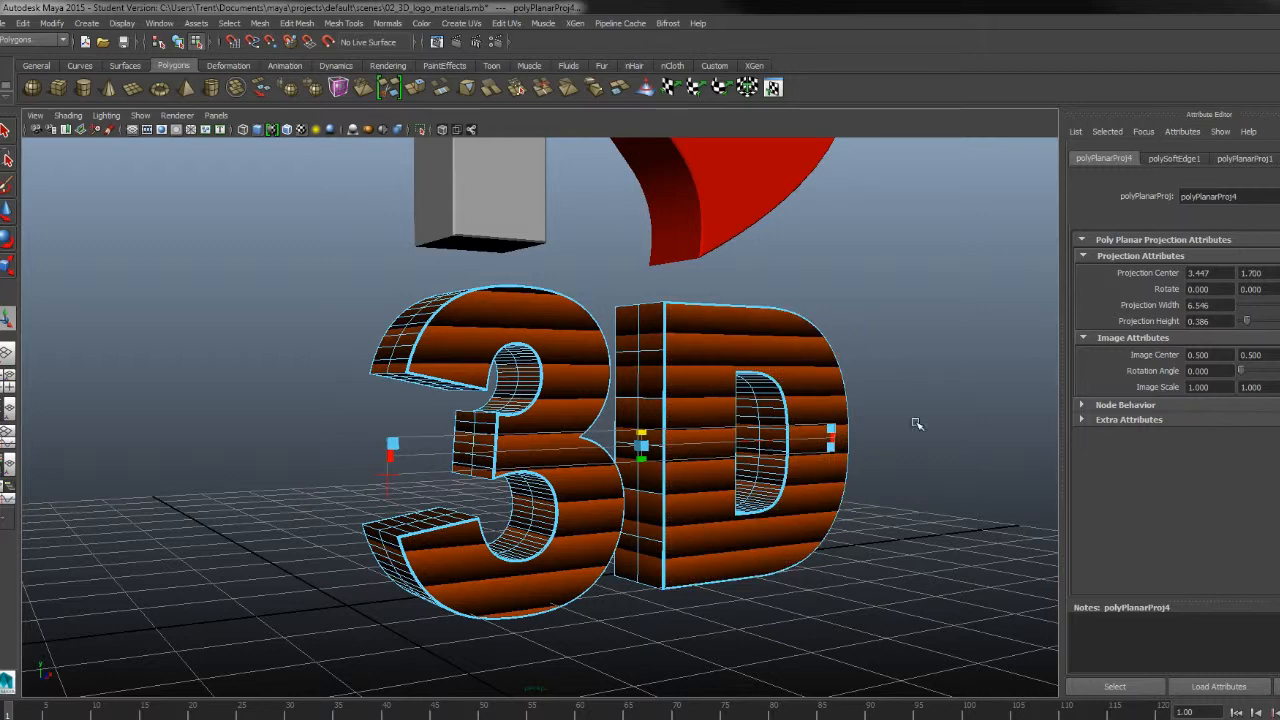
pyautogui.hotkey('ctrl', 'z')
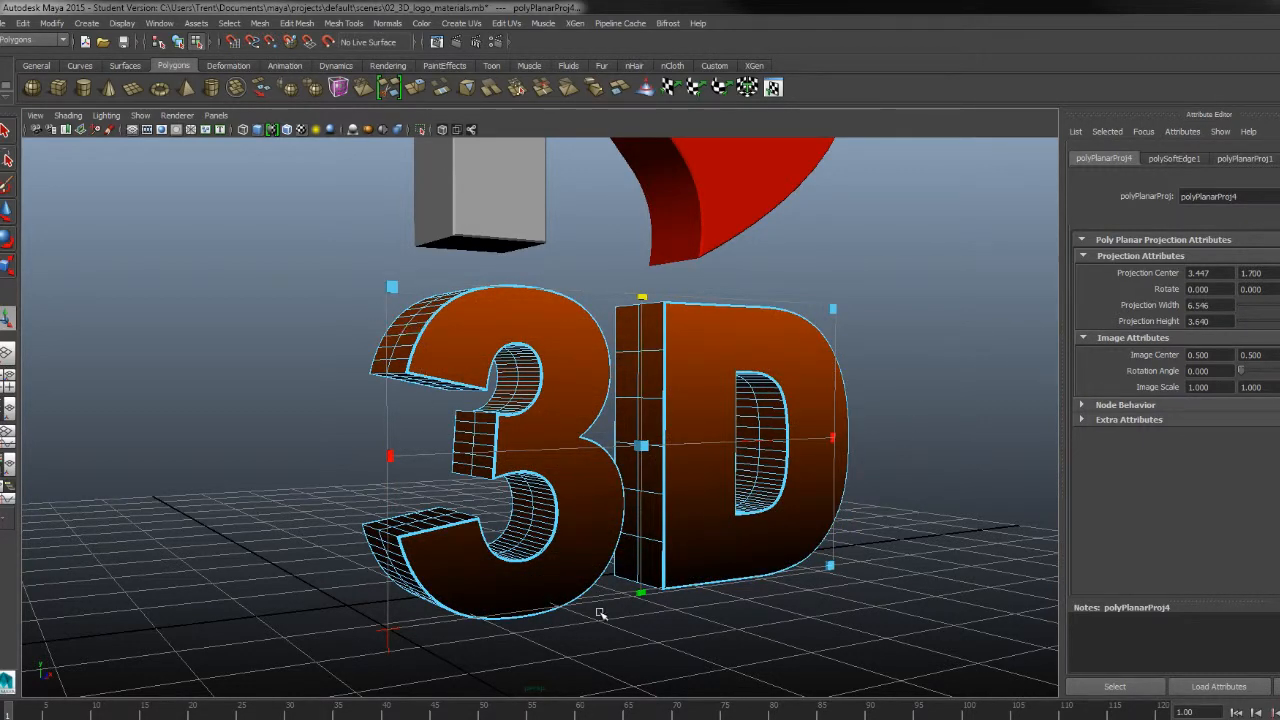
# - Return the 3D text from component selection to object mode
pyautogui.rightClick(715, 357)
pyautogui.moveTo(714, 355); pyautogui.dragTo(760, 337, button='right')
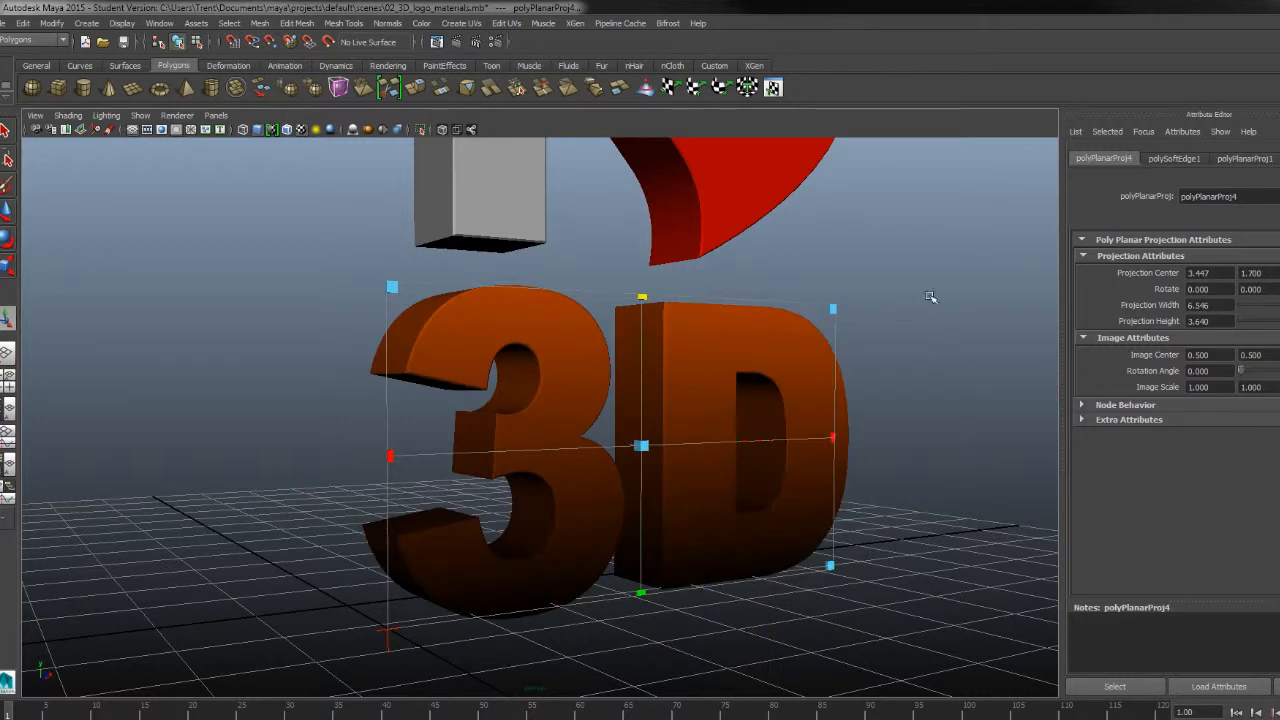
# - Deselect the 3D text and examine how the gradient runs across its front faces and extruded sides from several angles
pyautogui.click(1003, 268)
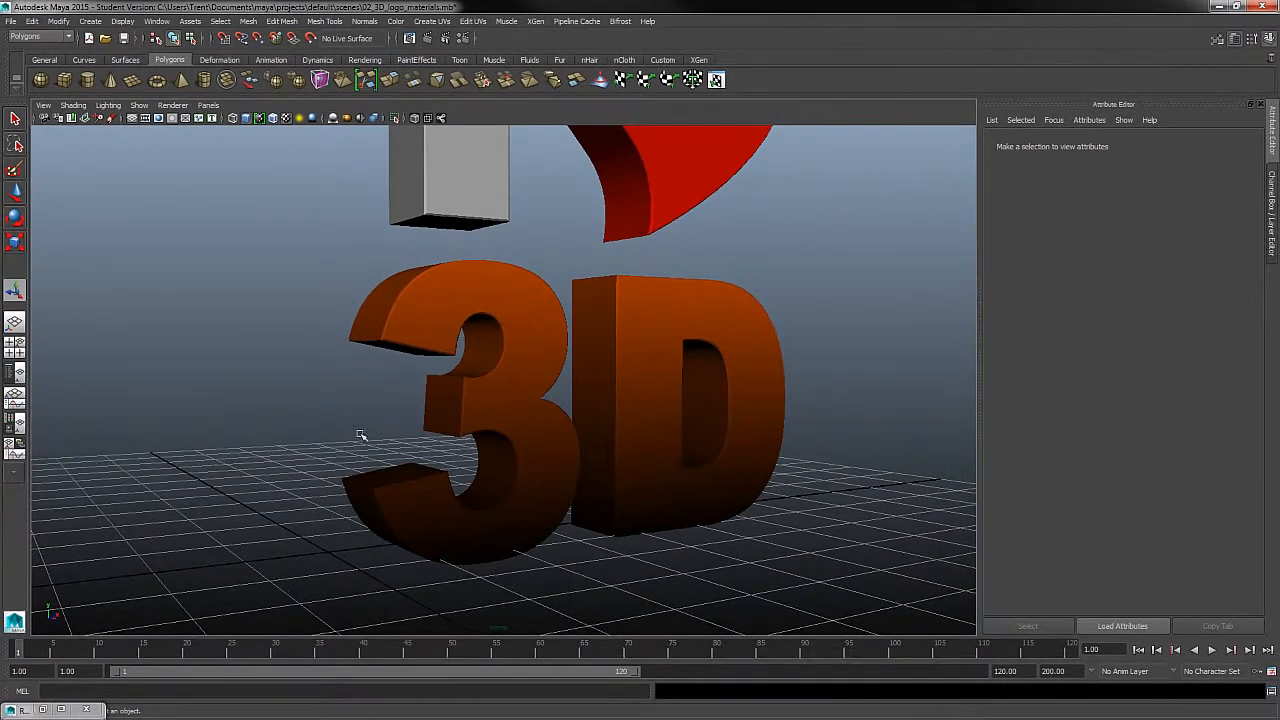
pyautogui.moveTo(578, 497)
pyautogui.keyDown('alt'); pyautogui.mouseDown()
pyautogui.moveTo(614, 511)
pyautogui.moveTo(534, 491)
pyautogui.moveTo(546, 510)
pyautogui.moveTo(566, 508)
pyautogui.mouseUp(); pyautogui.keyUp('alt')
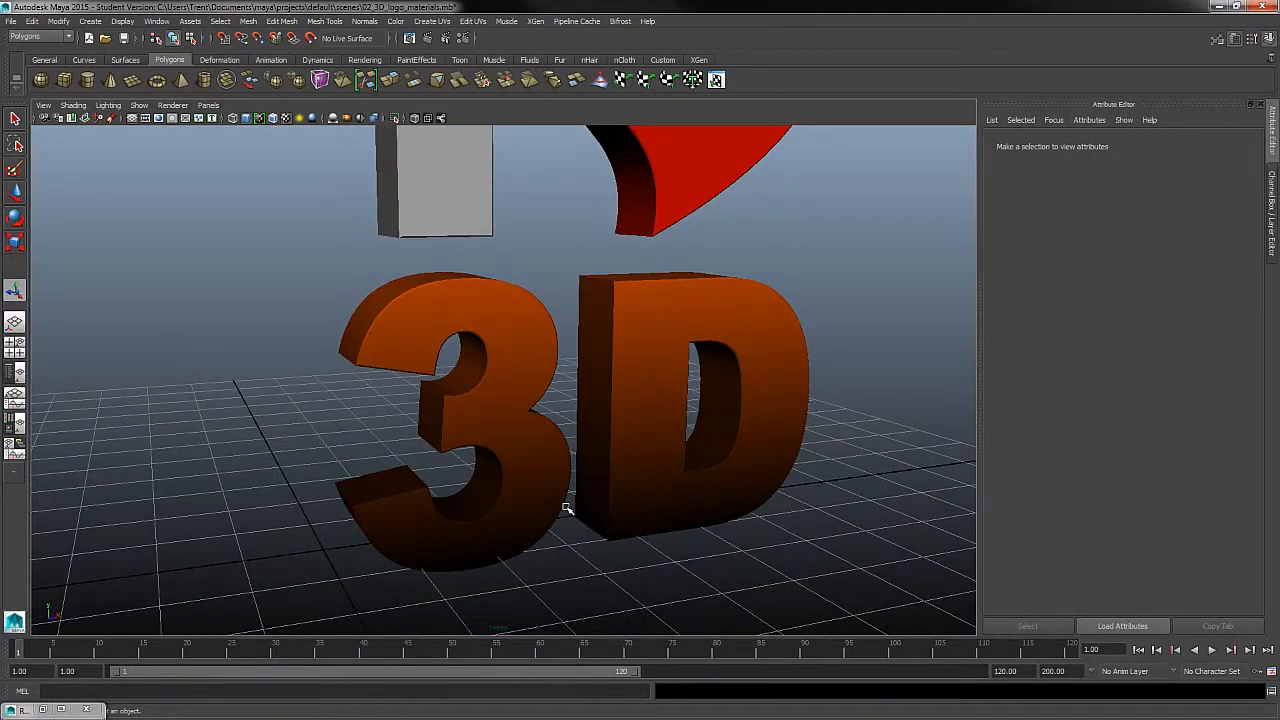
pyautogui.keyDown('alt'); pyautogui.moveTo(551, 449); pyautogui.dragTo(766, 431); pyautogui.keyUp('alt')
pyautogui.keyDown('alt'); pyautogui.moveTo(785, 353); pyautogui.dragTo(848, 445, button='right'); pyautogui.keyUp('alt')
pyautogui.keyDown('alt'); pyautogui.moveTo(848, 445); pyautogui.dragTo(848, 415, button='middle'); pyautogui.keyUp('alt')
pyautogui.keyDown('alt'); pyautogui.moveTo(848, 415); pyautogui.dragTo(834, 480, button='right'); pyautogui.keyUp('alt')
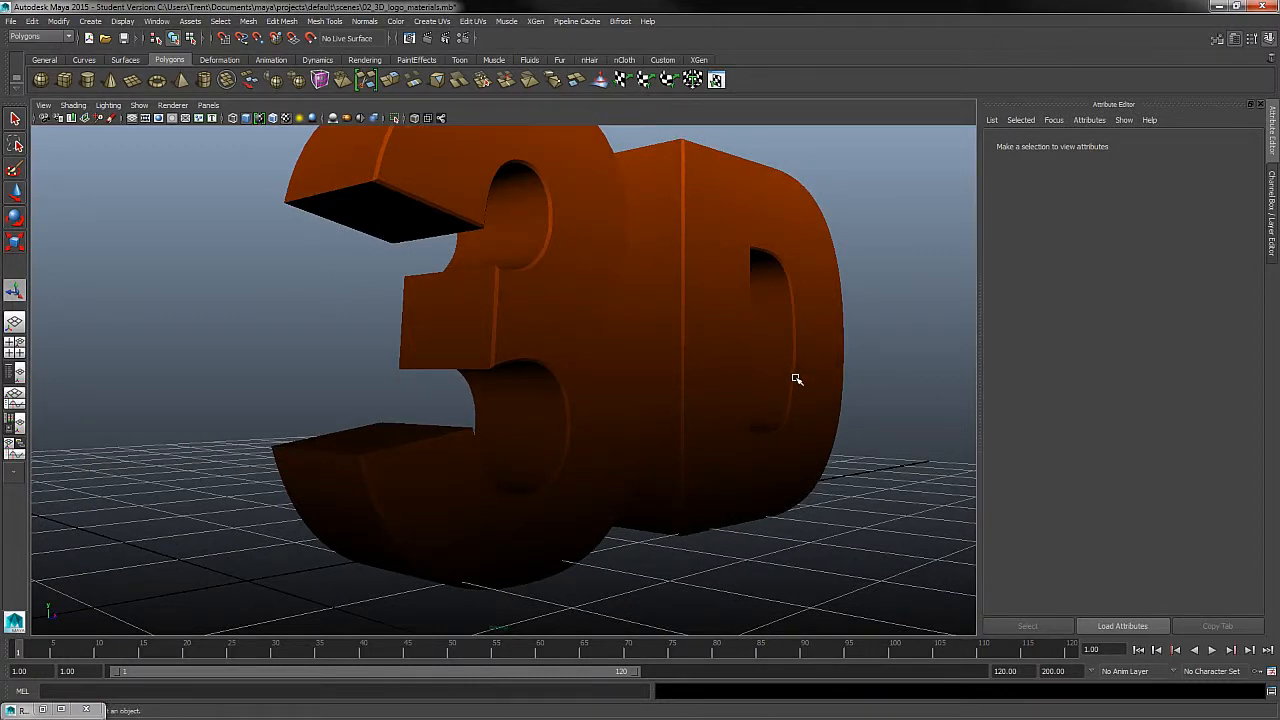
pyautogui.keyDown('alt'); pyautogui.moveTo(794, 377); pyautogui.dragTo(828, 446); pyautogui.keyUp('alt')
pyautogui.keyDown('alt'); pyautogui.moveTo(828, 446); pyautogui.dragTo(510, 444, button='right'); pyautogui.keyUp('alt')
pyautogui.keyDown('alt'); pyautogui.moveTo(774, 407); pyautogui.dragTo(711, 318); pyautogui.keyUp('alt')
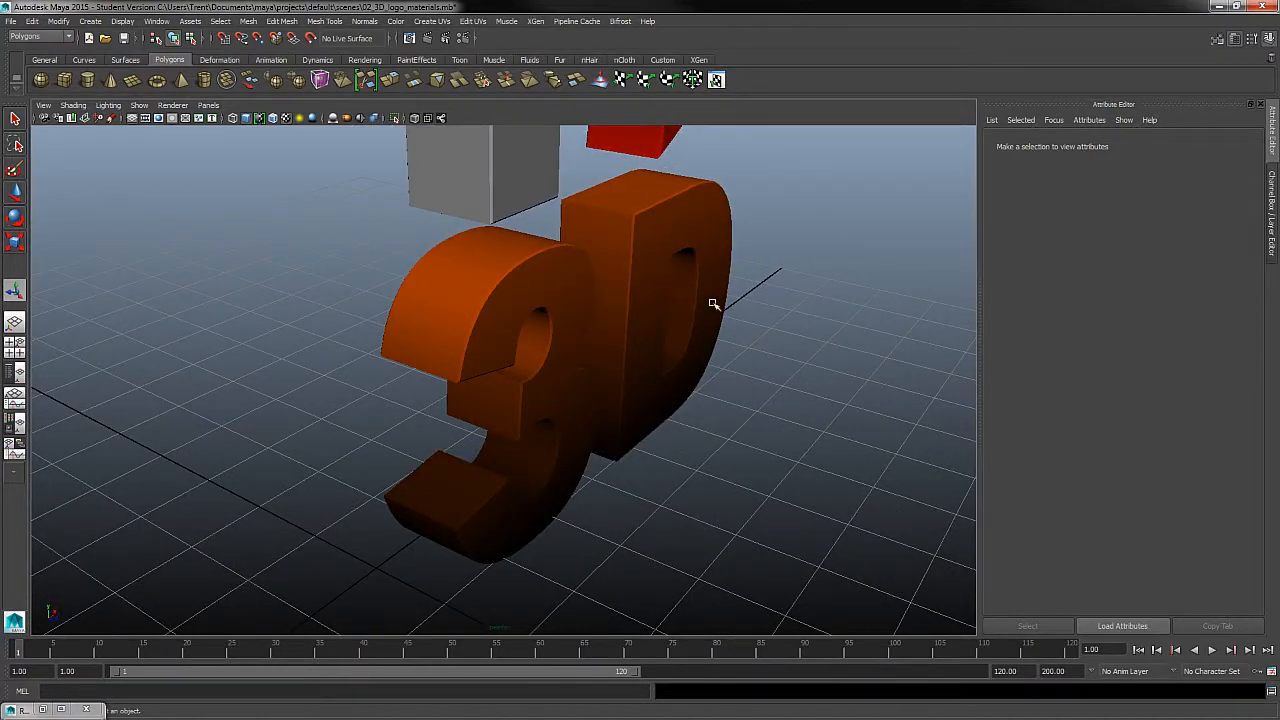
pyautogui.keyDown('alt'); pyautogui.moveTo(728, 382); pyautogui.dragTo(803, 374); pyautogui.keyUp('alt')
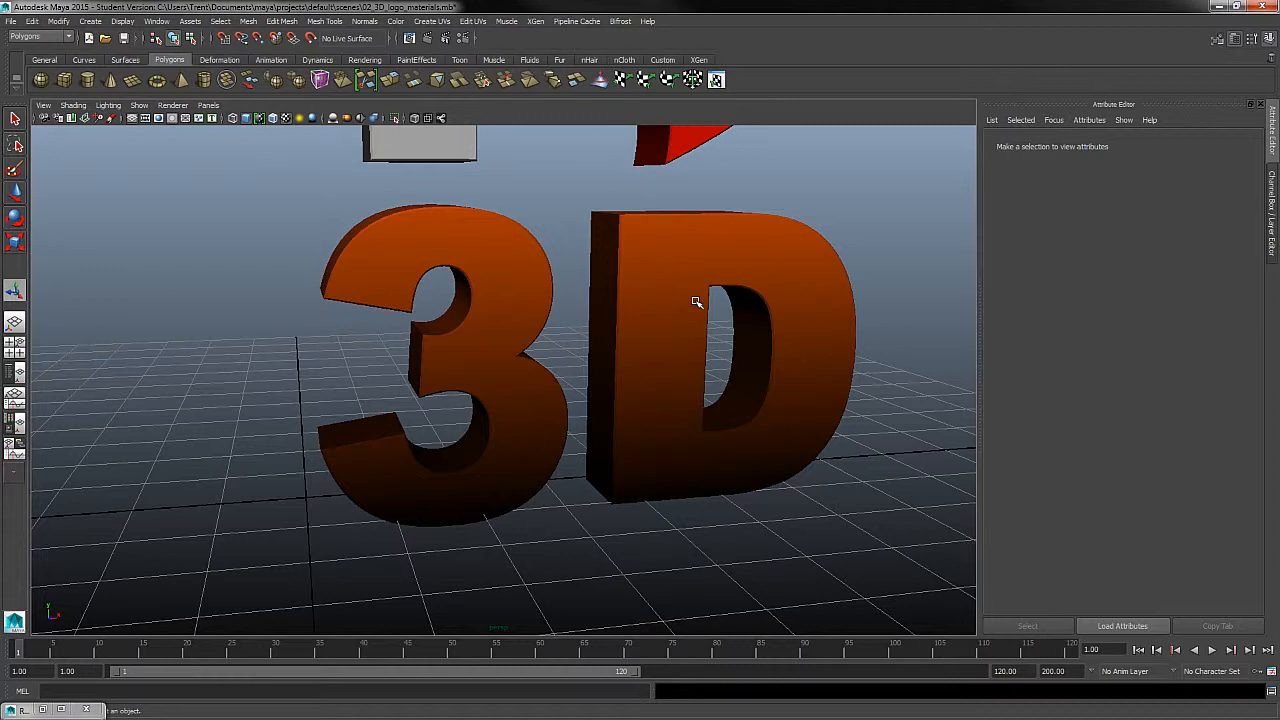
# - Change the black end of the D_mat color ramp to dark brown-orange with HSV 20.556, 1.000, 0.393, and deselect the text
pyautogui.click(696, 302)
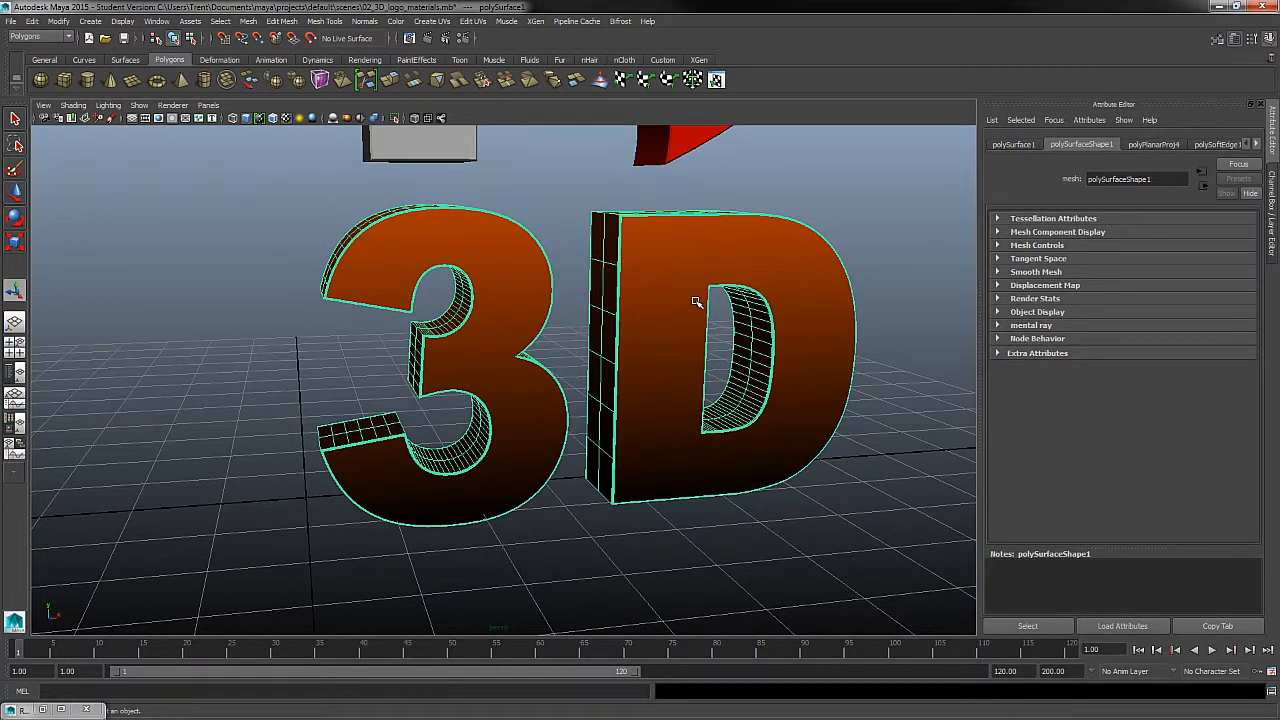
pyautogui.keyDown('alt'); pyautogui.moveTo(669, 411); pyautogui.dragTo(706, 414); pyautogui.keyUp('alt')
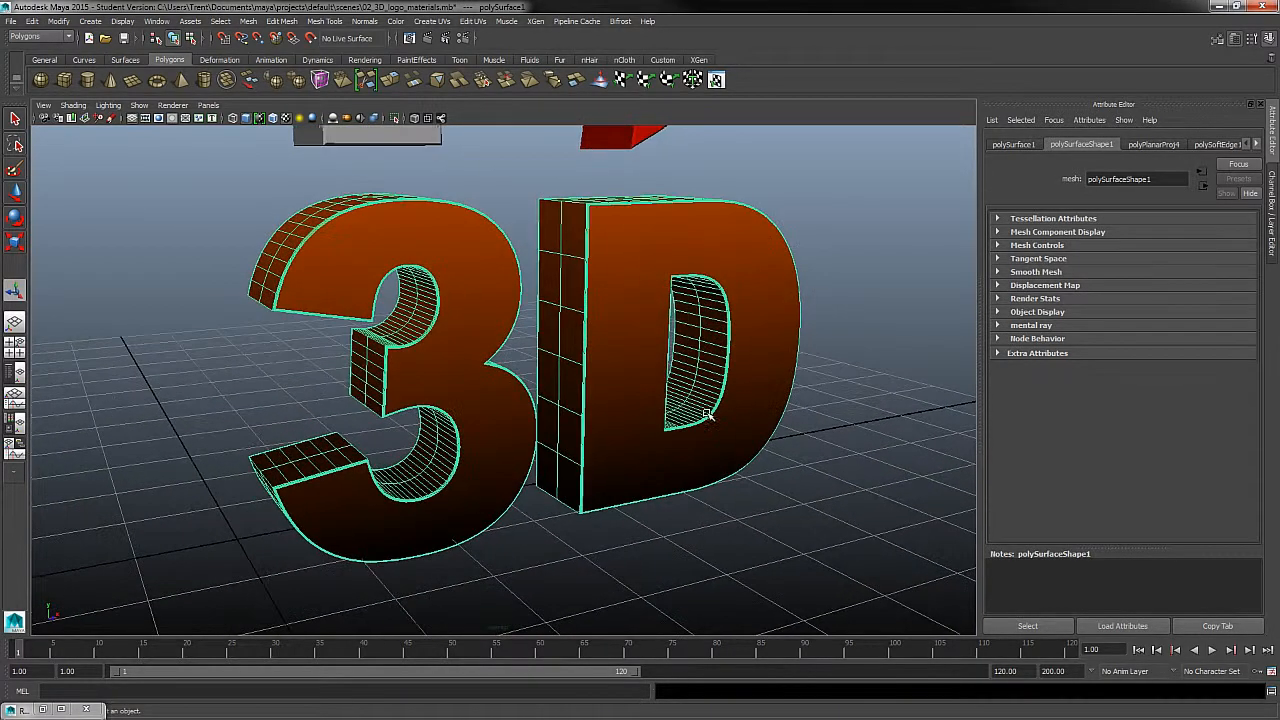
pyautogui.moveTo(628, 288); pyautogui.dragTo(628, 530, button='right')
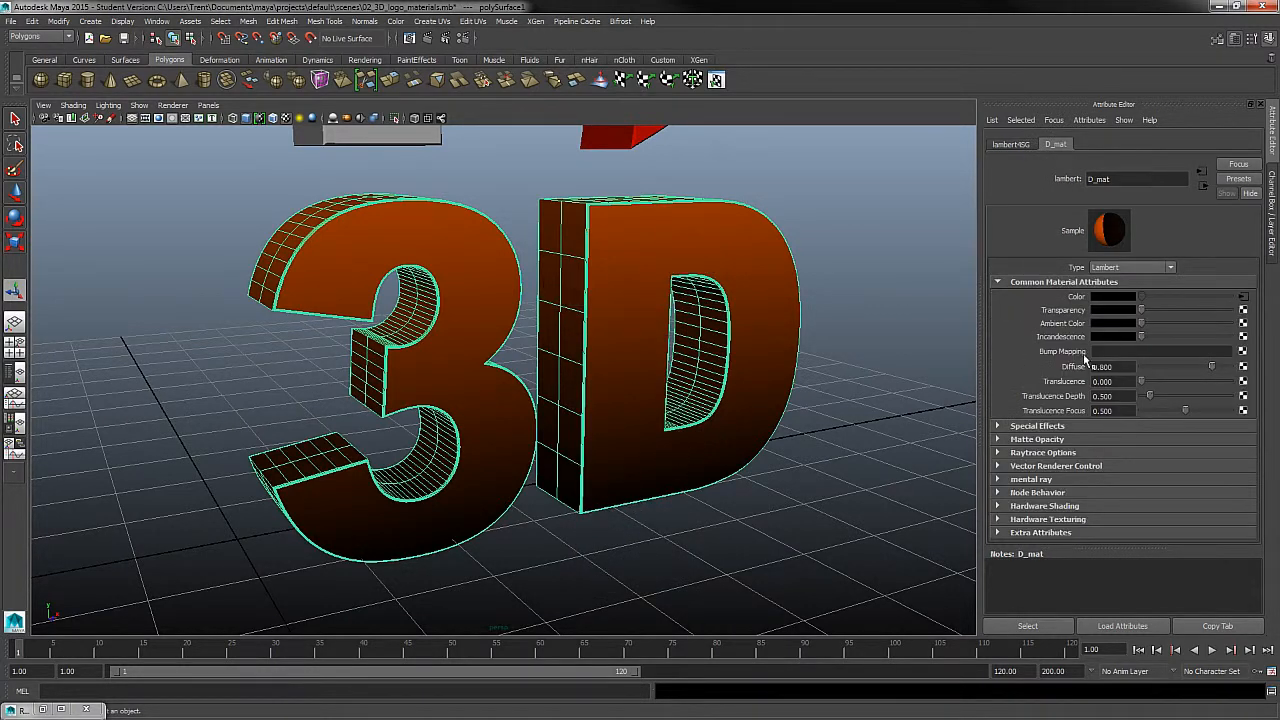
pyautogui.click(1243, 298)
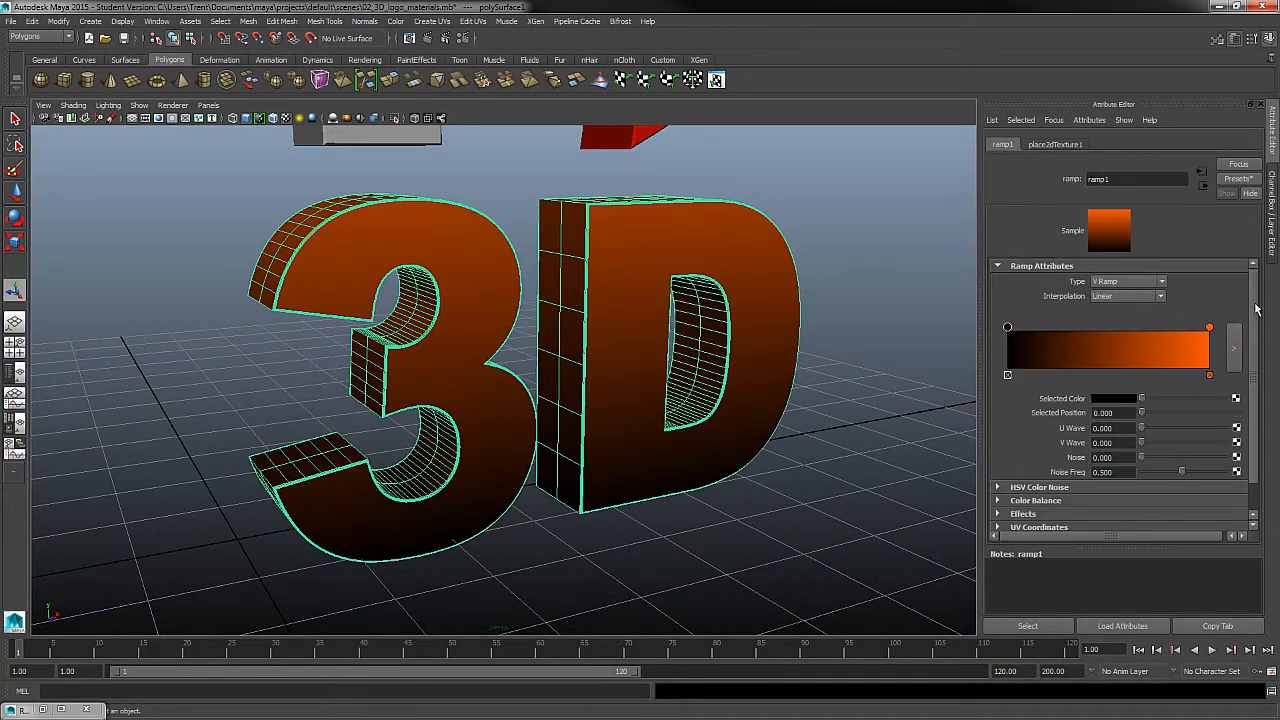
pyautogui.click(1118, 399)
pyautogui.click(1031, 391)
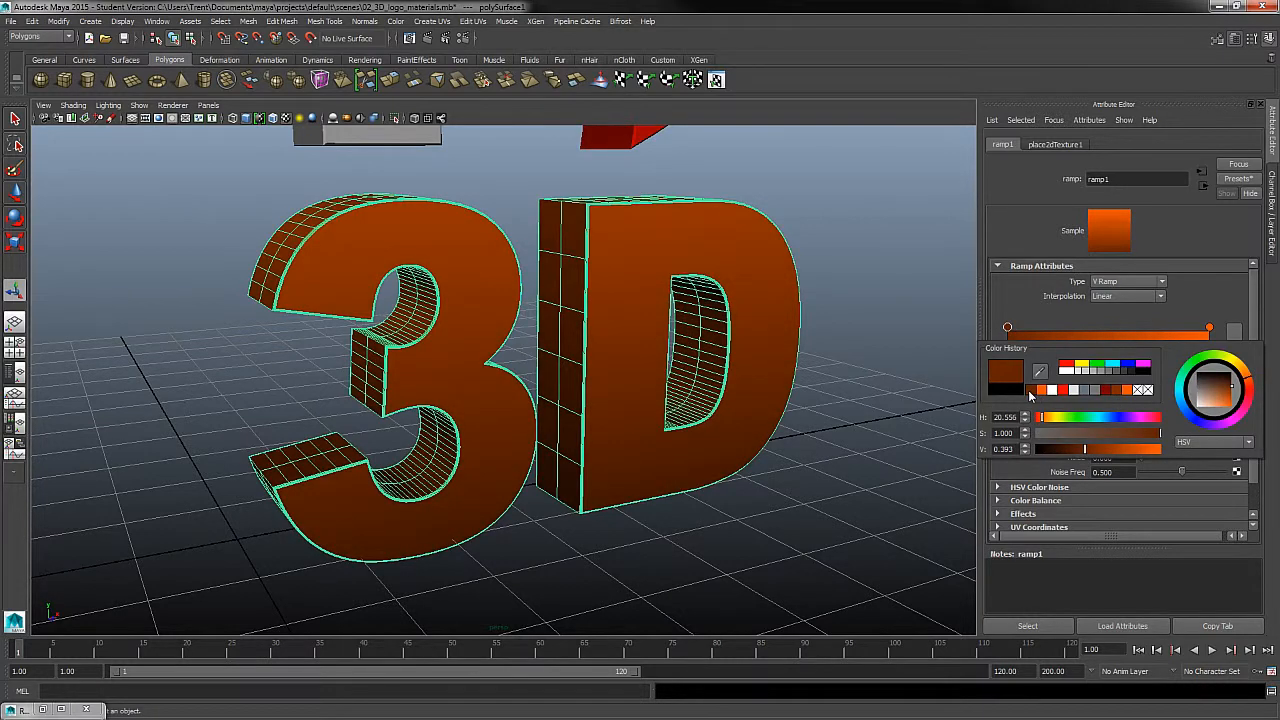
pyautogui.click(880, 427)
# - Review the whole logo with the recolored 3D text, and inspect the letter I and the heart
pyautogui.keyDown('alt'); pyautogui.moveTo(835, 407); pyautogui.dragTo(840, 529, button='middle'); pyautogui.keyUp('alt')
pyautogui.keyDown('alt'); pyautogui.moveTo(840, 529); pyautogui.dragTo(757, 379, button='right'); pyautogui.keyUp('alt')
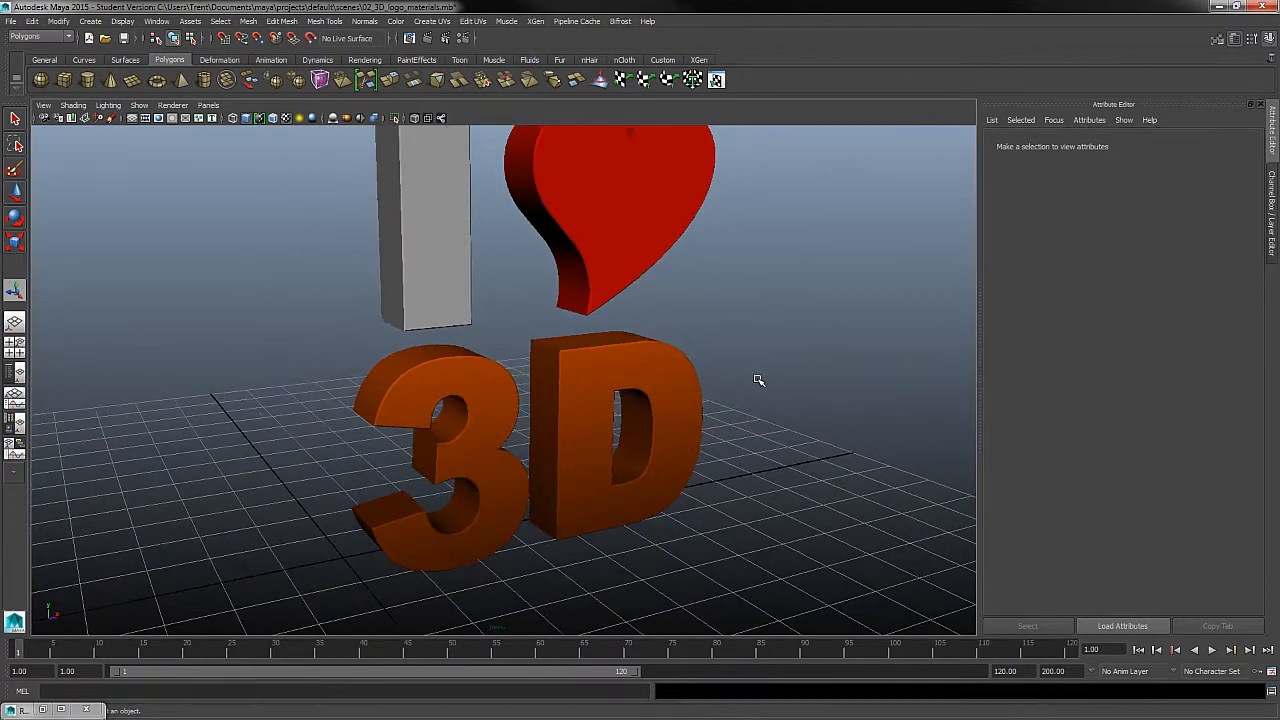
pyautogui.keyDown('alt'); pyautogui.moveTo(766, 425); pyautogui.dragTo(771, 483, button='middle'); pyautogui.keyUp('alt')
pyautogui.keyDown('alt'); pyautogui.moveTo(771, 483); pyautogui.dragTo(761, 447, button='right'); pyautogui.keyUp('alt')
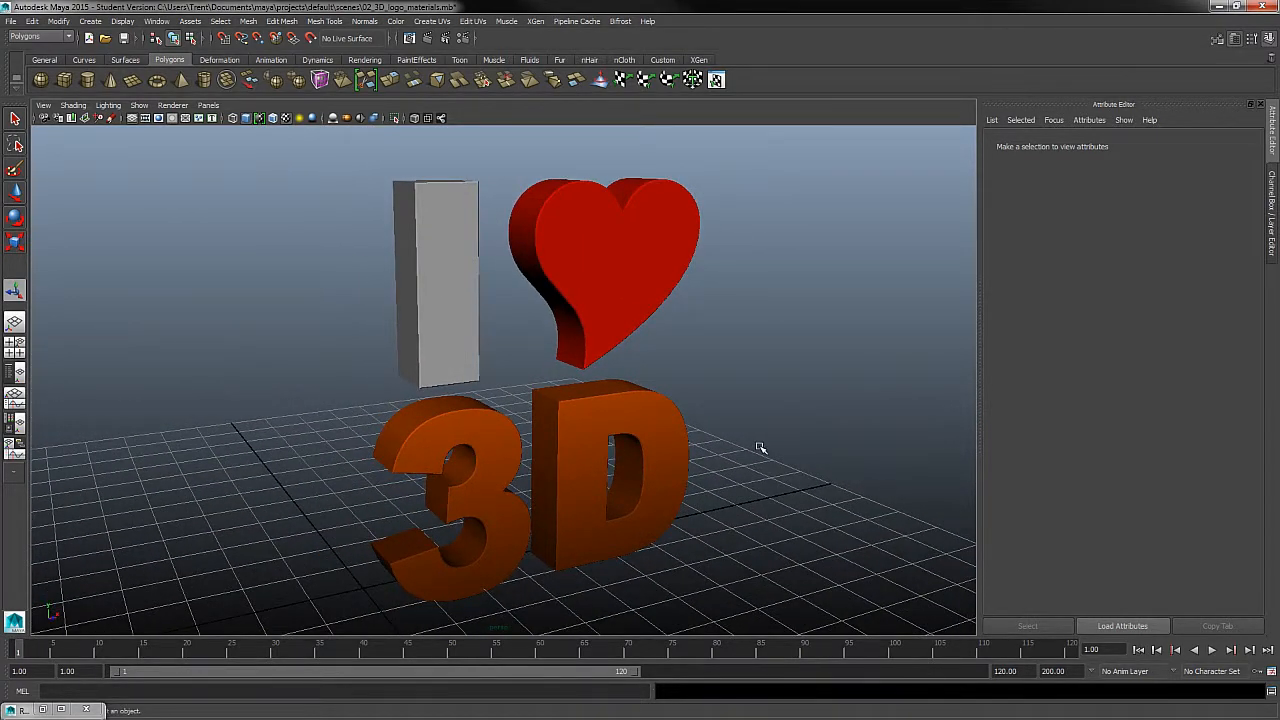
pyautogui.click(467, 300)
pyautogui.click(651, 263)
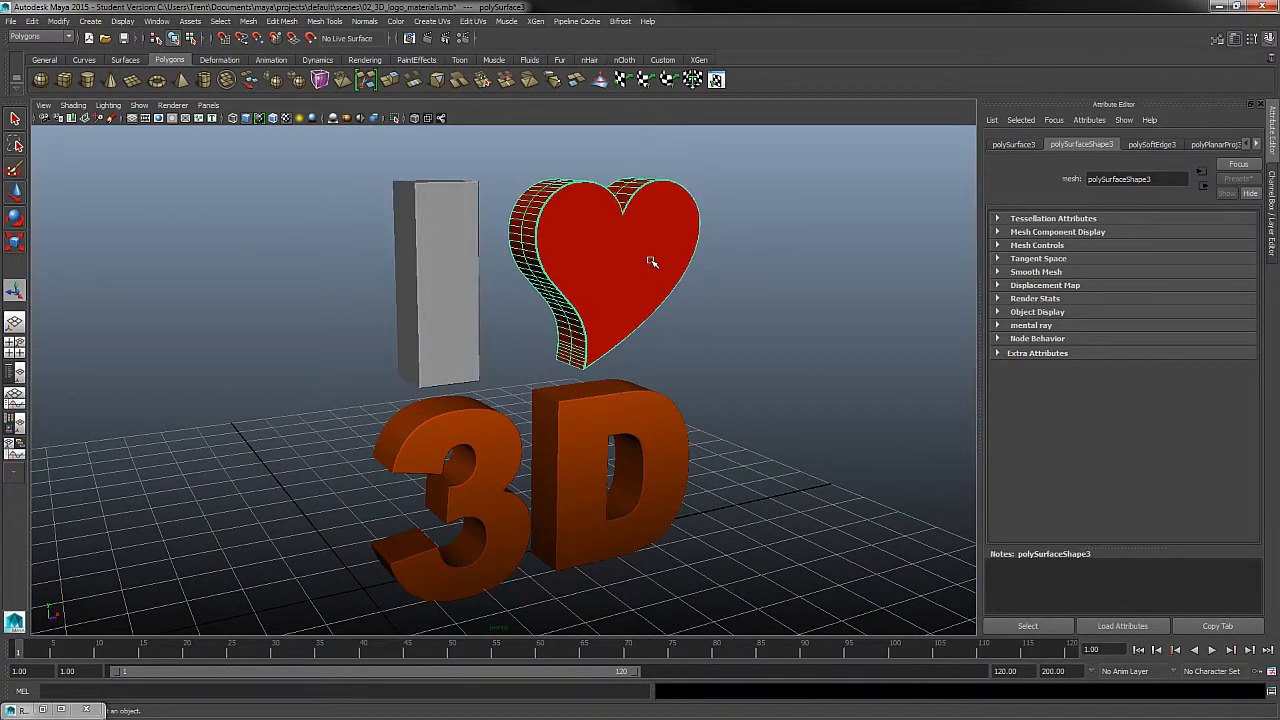
pyautogui.click(455, 260)
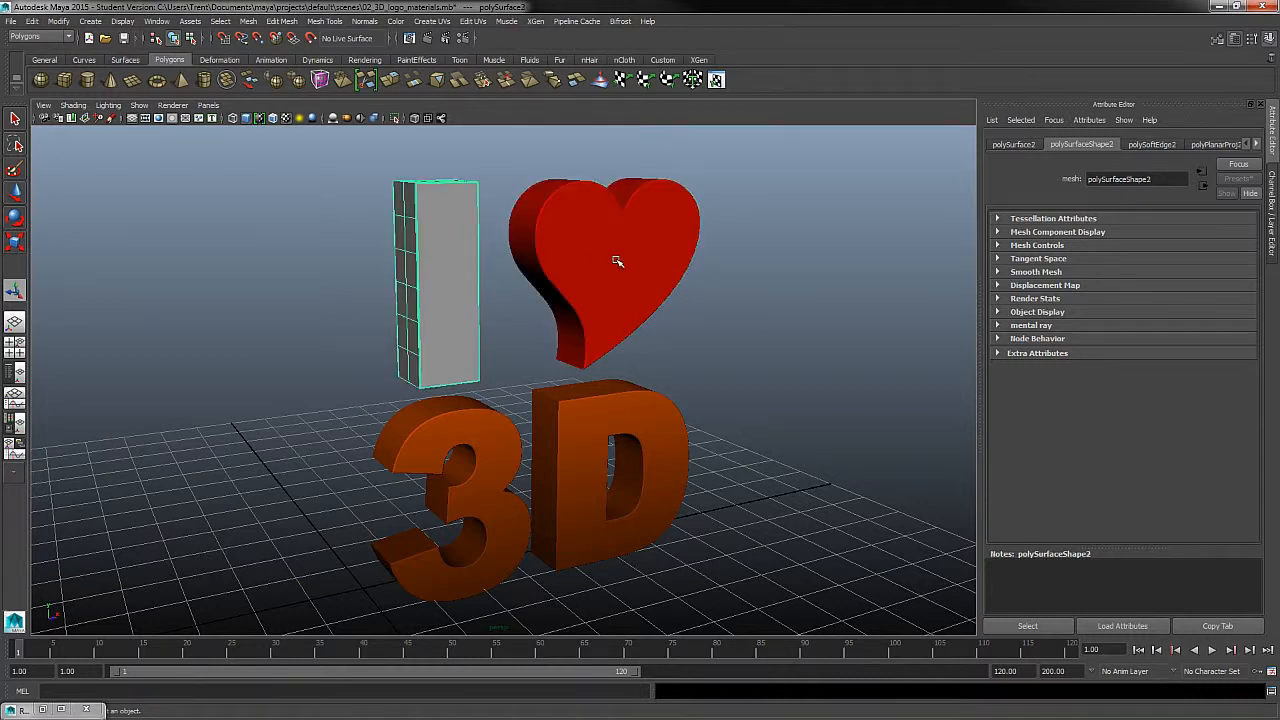
pyautogui.click(615, 258)
# - Connect a ramp texture to the color of White_mat on the letter I
pyautogui.click(483, 259)
pyautogui.keyDown('alt'); pyautogui.moveTo(755, 343); pyautogui.dragTo(823, 371, button='right'); pyautogui.keyUp('alt')
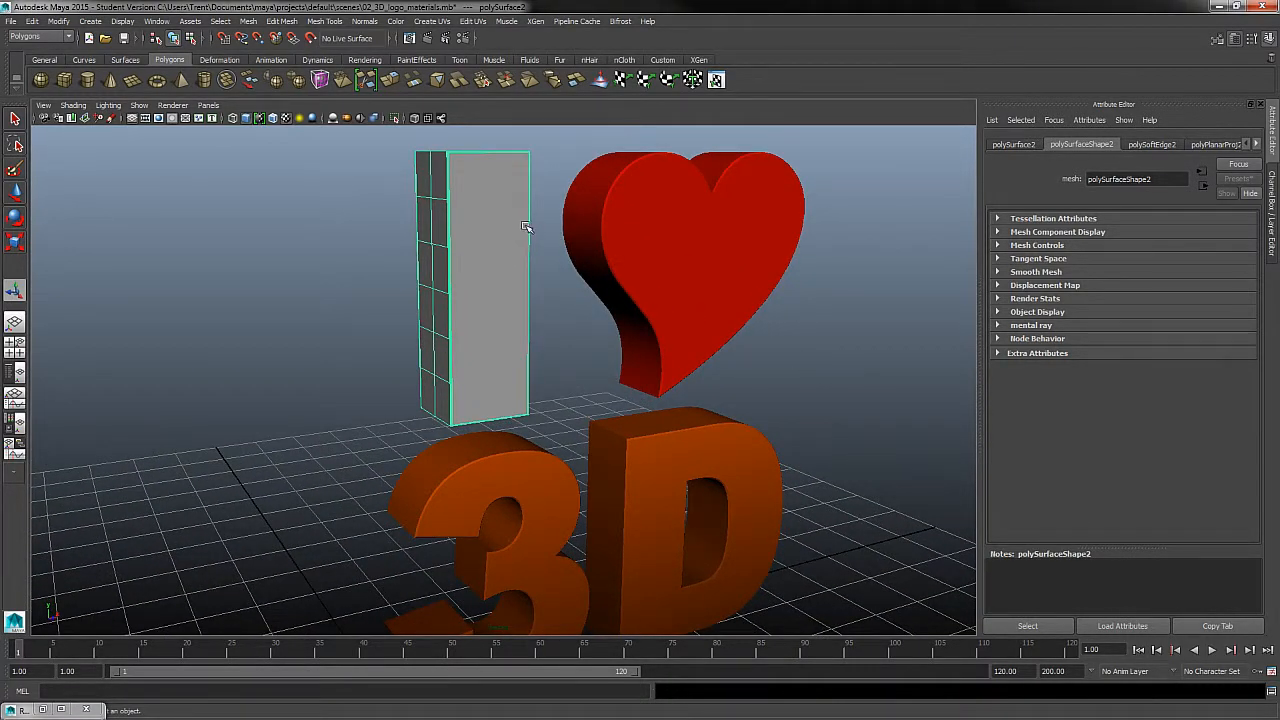
pyautogui.moveTo(520, 224); pyautogui.dragTo(520, 472, button='right')
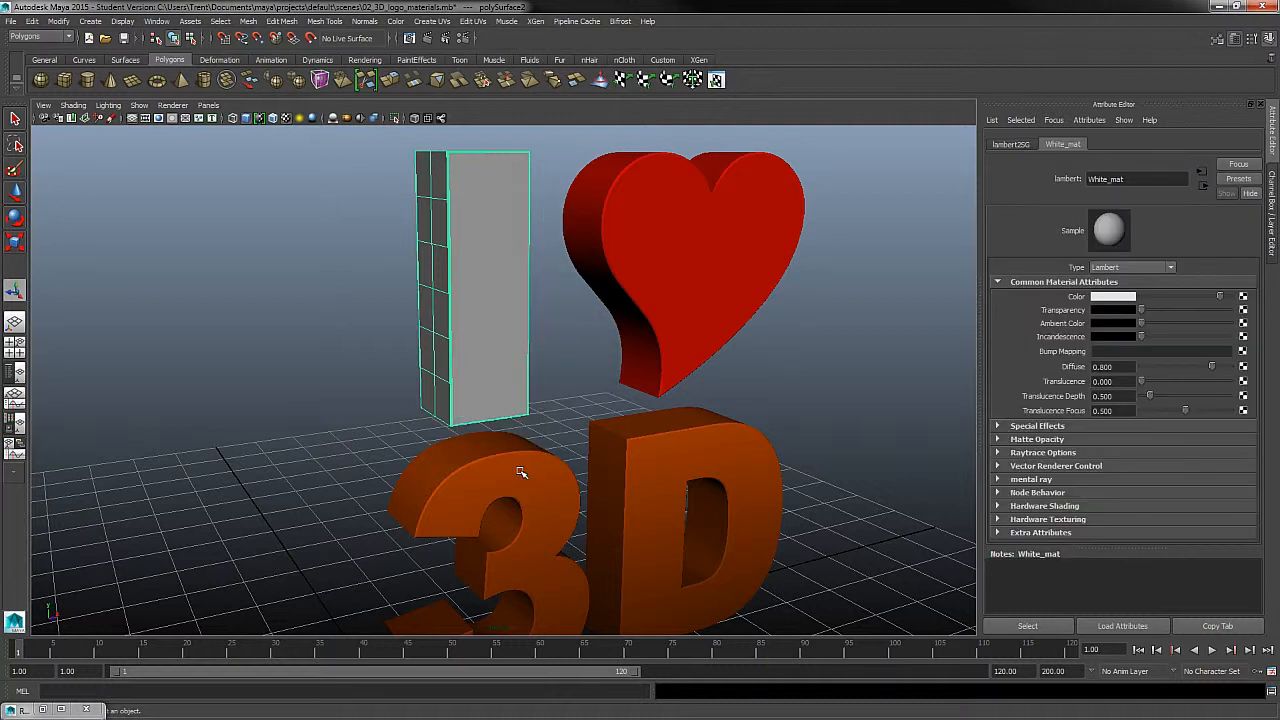
pyautogui.click(1251, 301)
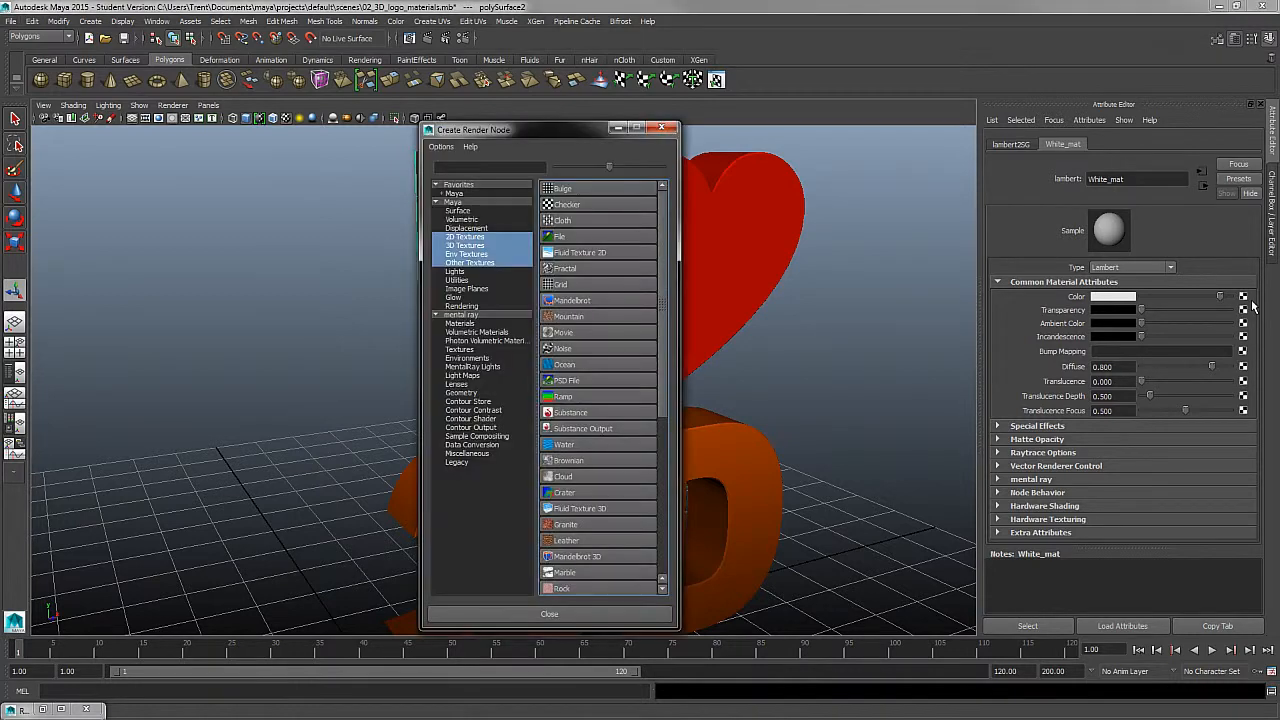
pyautogui.click(618, 397)
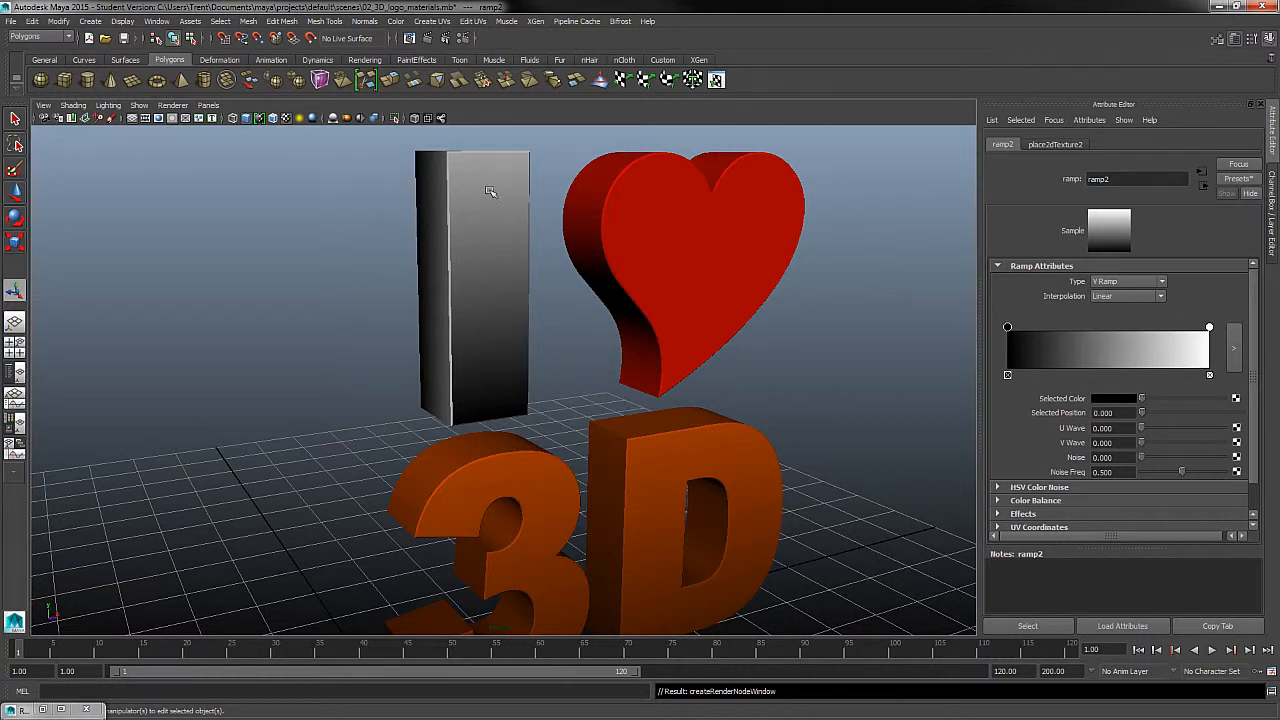
pyautogui.keyDown('alt'); pyautogui.moveTo(592, 372); pyautogui.dragTo(669, 306); pyautogui.keyUp('alt')
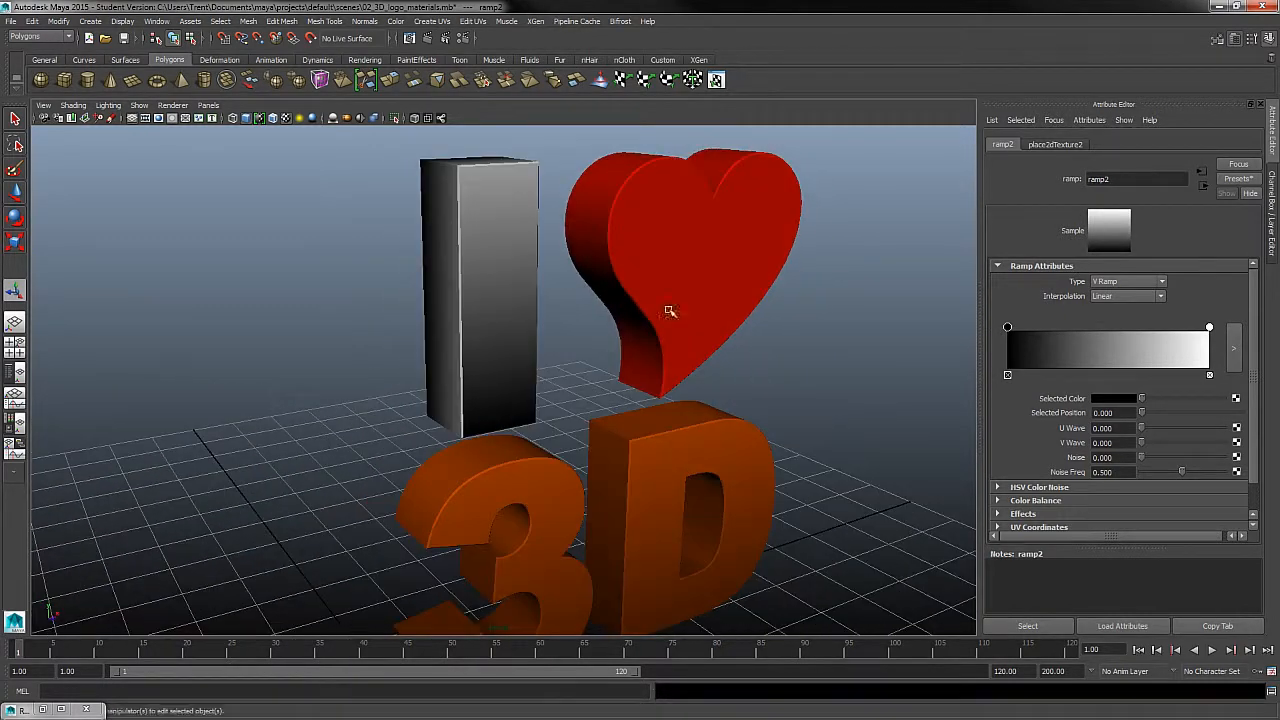
# - Project planar UVs onto the letter I, return it to object mode and deselect it
pyautogui.click(487, 215)
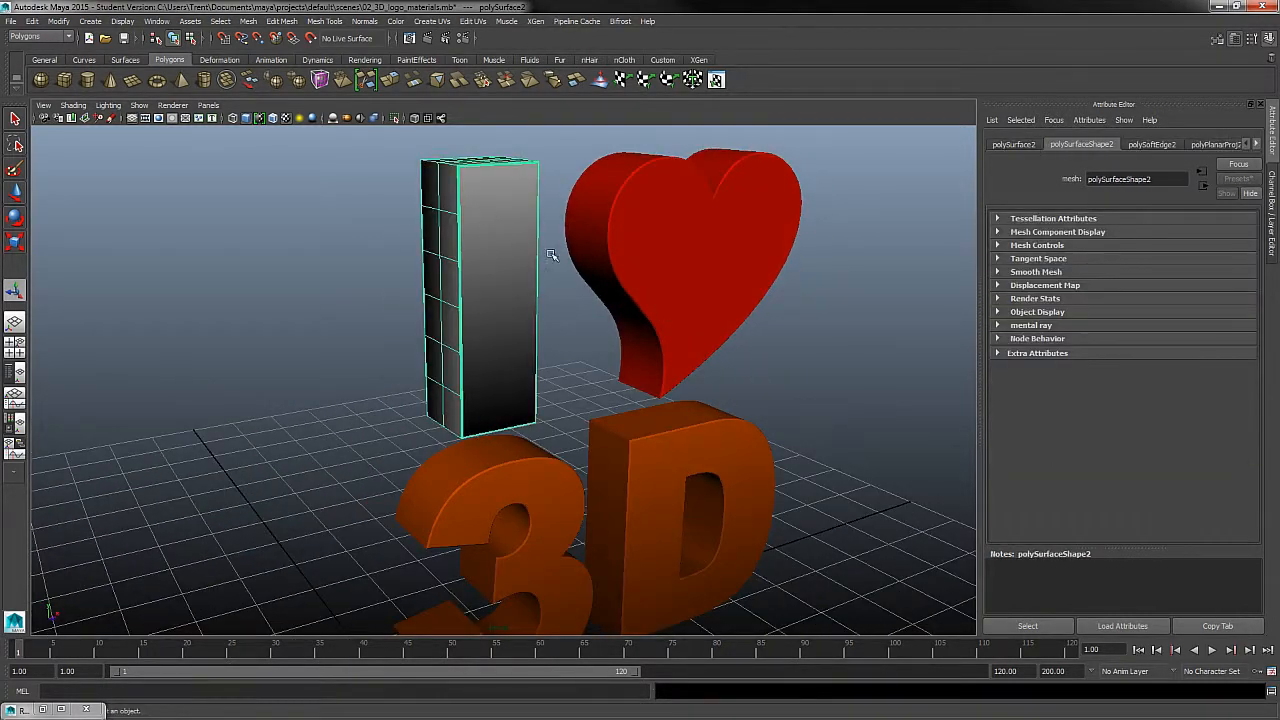
pyautogui.click(440, 22)
pyautogui.click(551, 40)
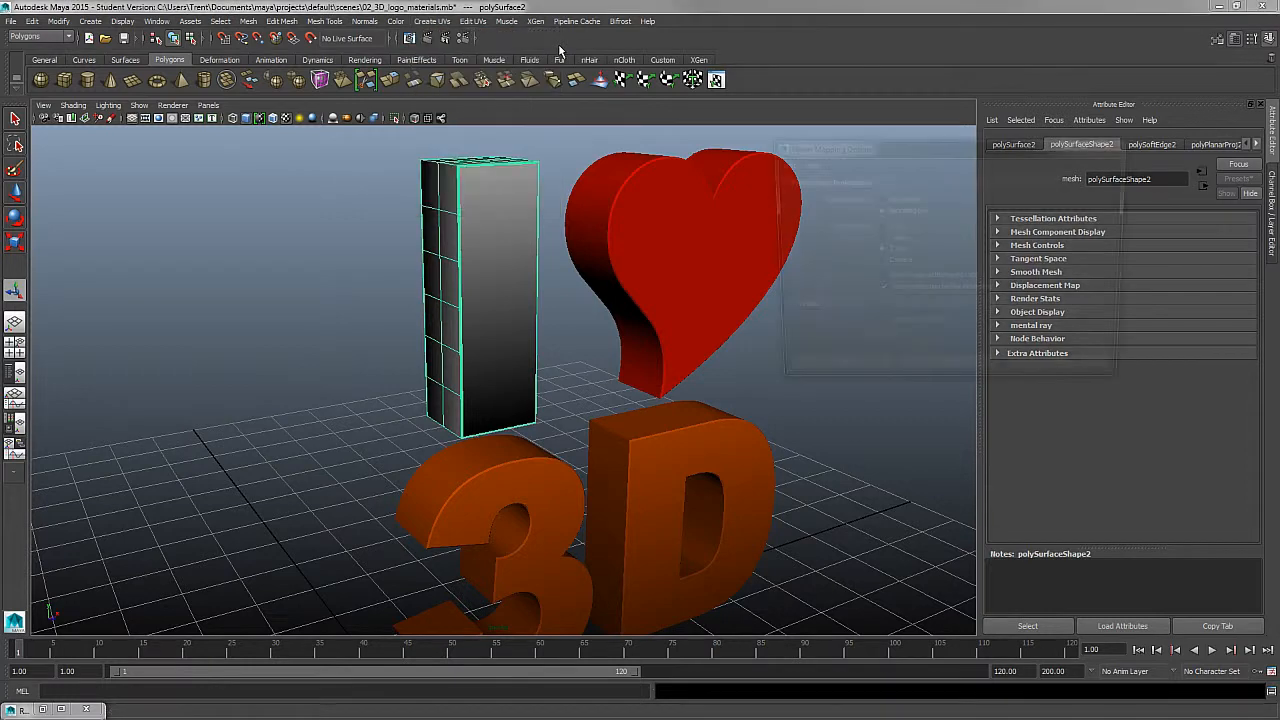
pyautogui.click(1050, 381)
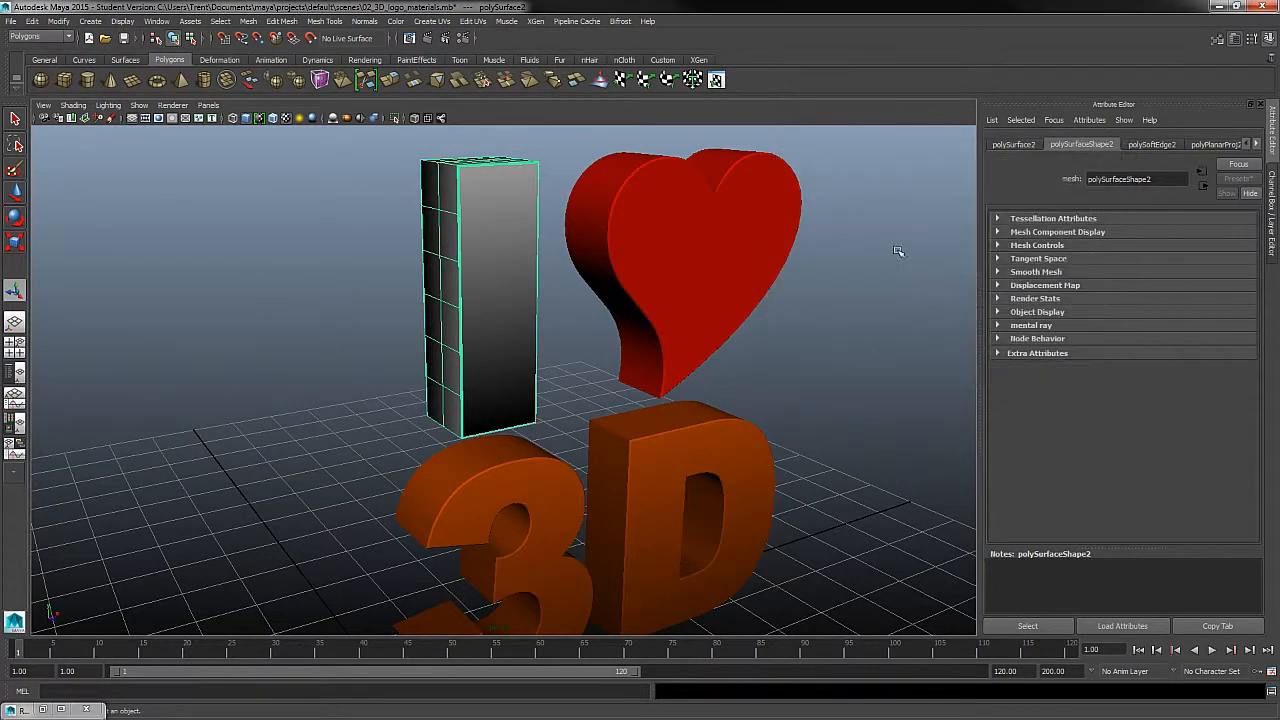
pyautogui.click(434, 21)
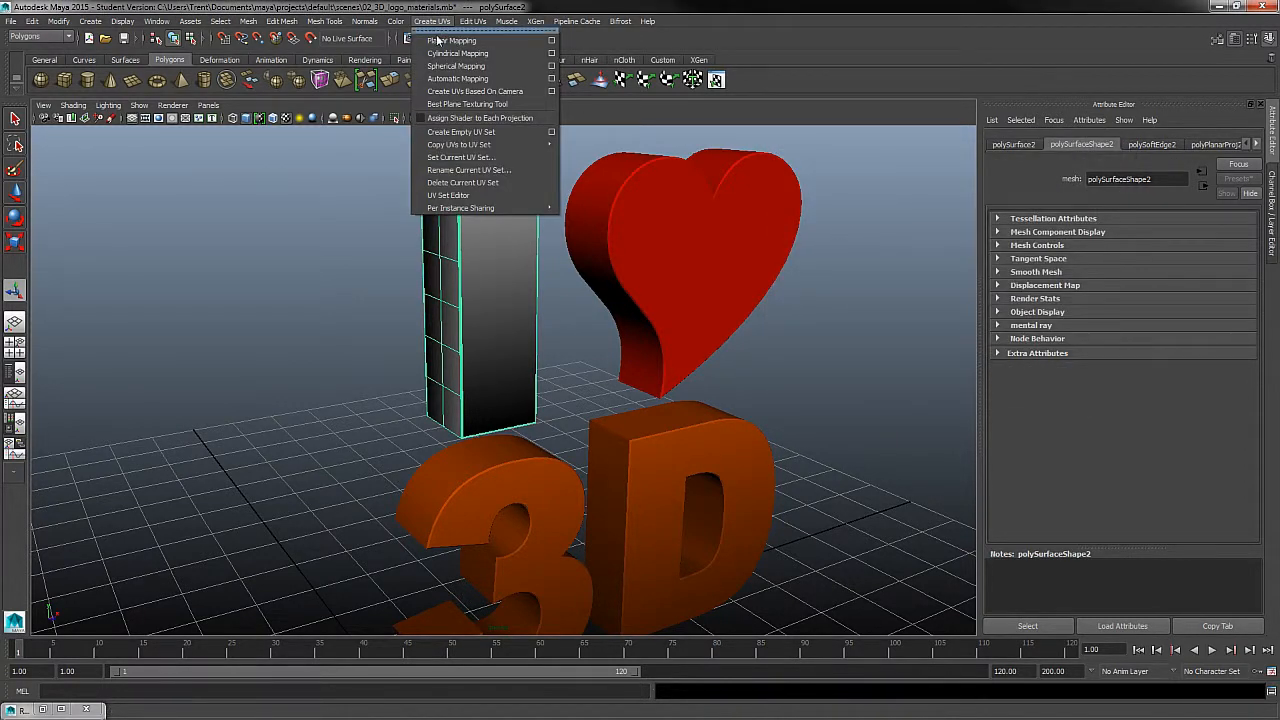
pyautogui.click(447, 43)
pyautogui.keyDown('alt'); pyautogui.moveTo(714, 331); pyautogui.dragTo(690, 353); pyautogui.keyUp('alt')
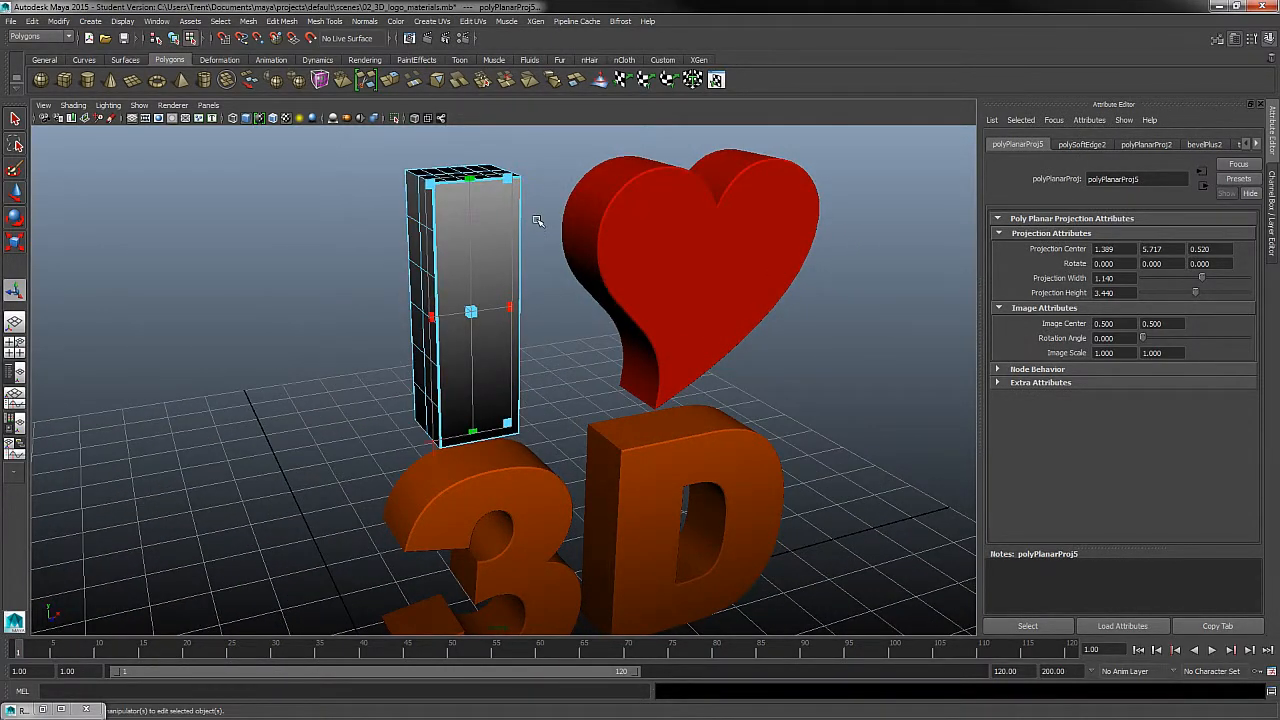
pyautogui.rightClick(486, 242)
pyautogui.moveTo(493, 249); pyautogui.dragTo(525, 230, button='right')
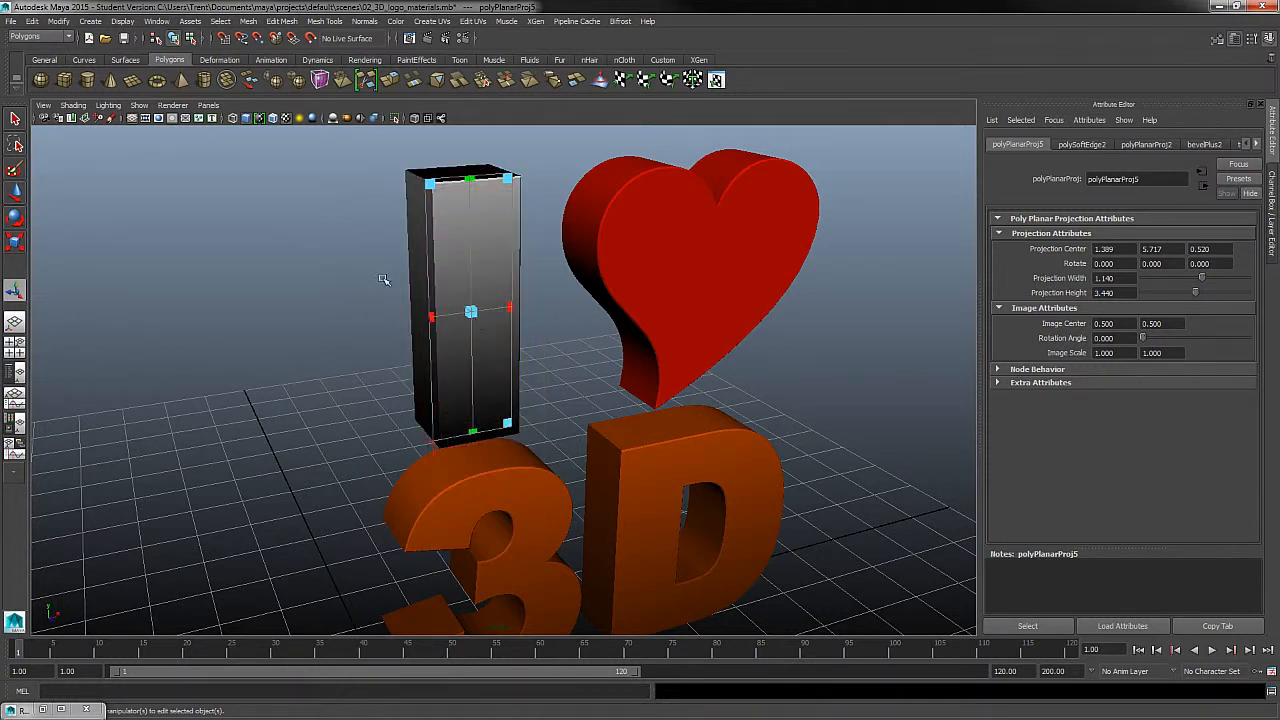
pyautogui.click(283, 207)
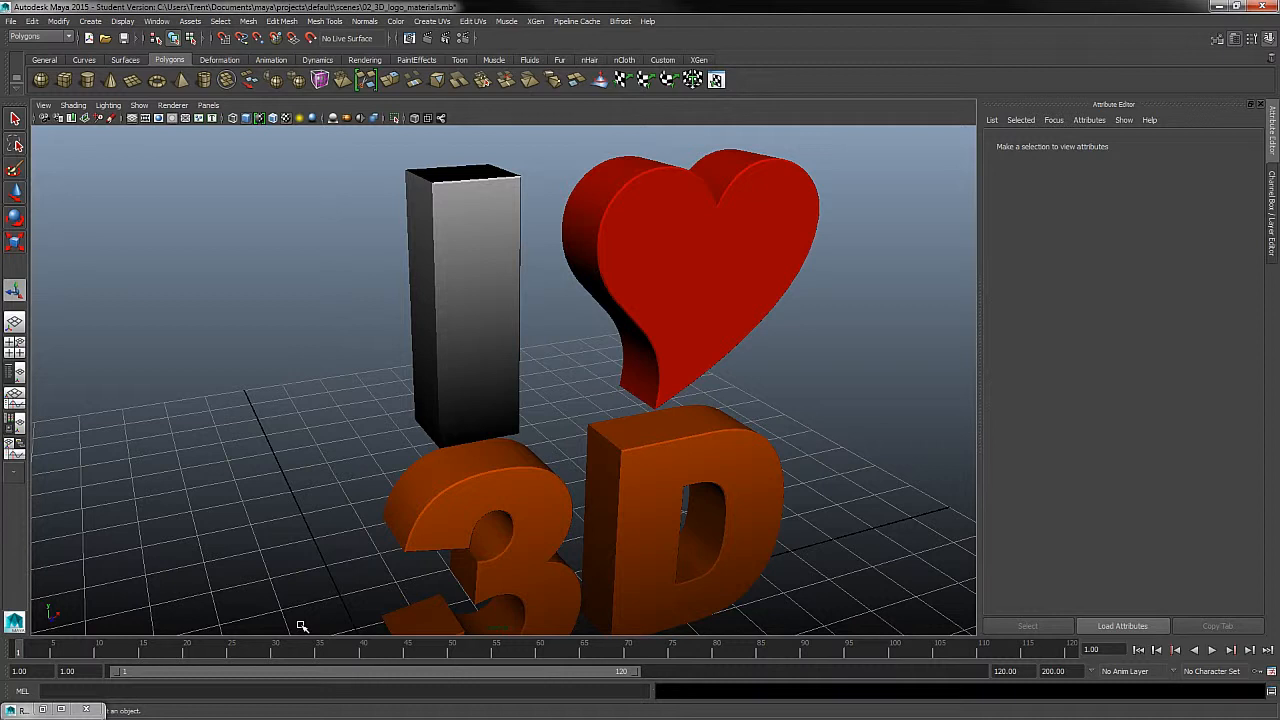
# - Lighten the black end of the White_mat color ramp on the letter I to medium grey
pyautogui.click(514, 276)
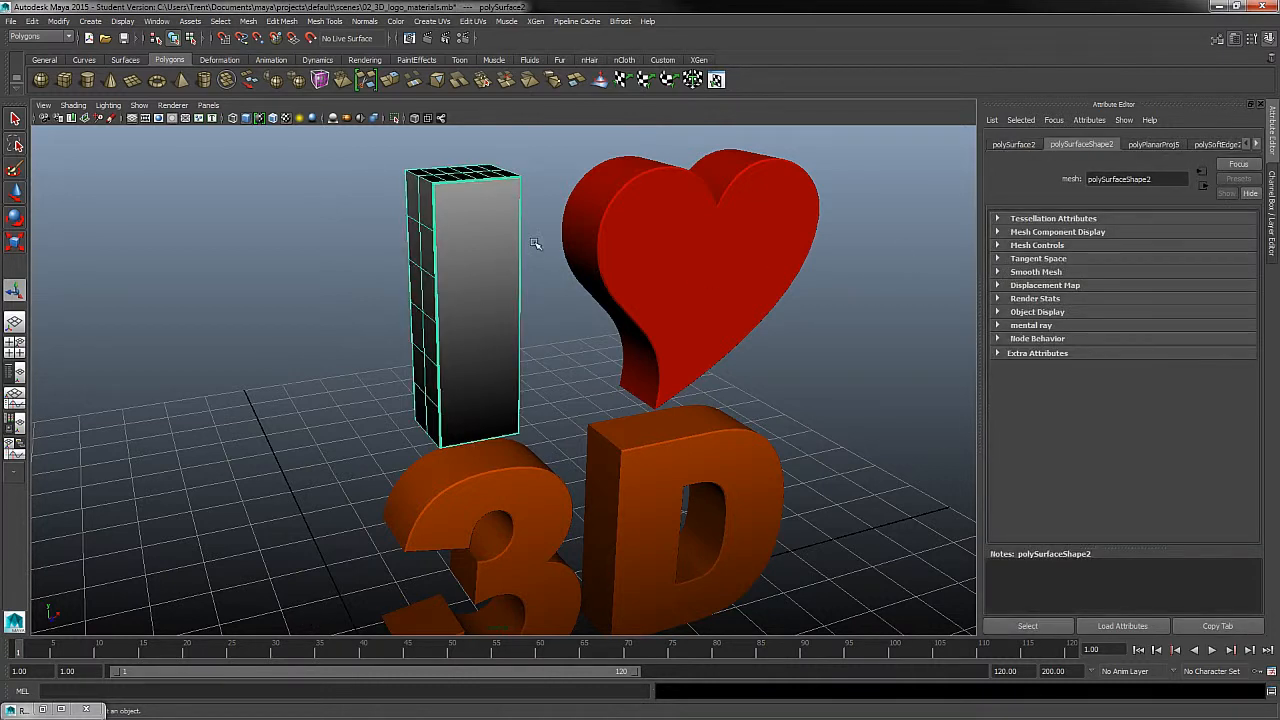
pyautogui.moveTo(495, 234); pyautogui.dragTo(481, 474, button='right')
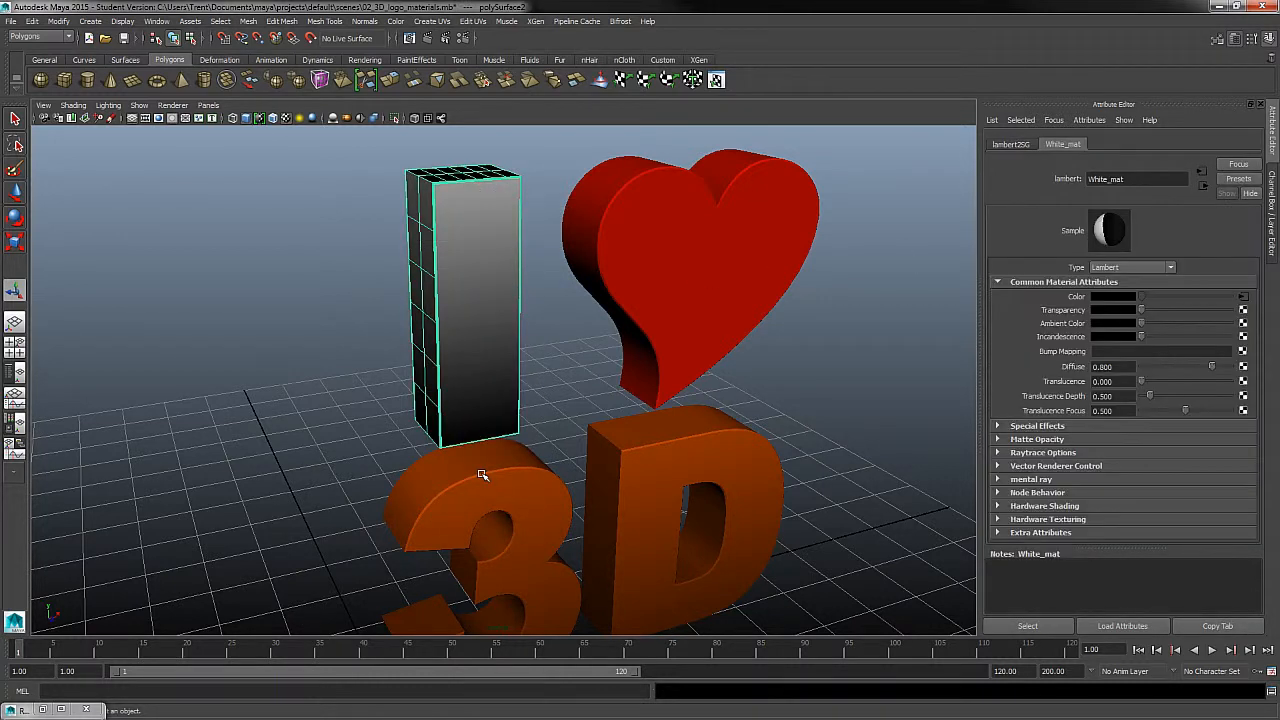
pyautogui.click(1243, 297)
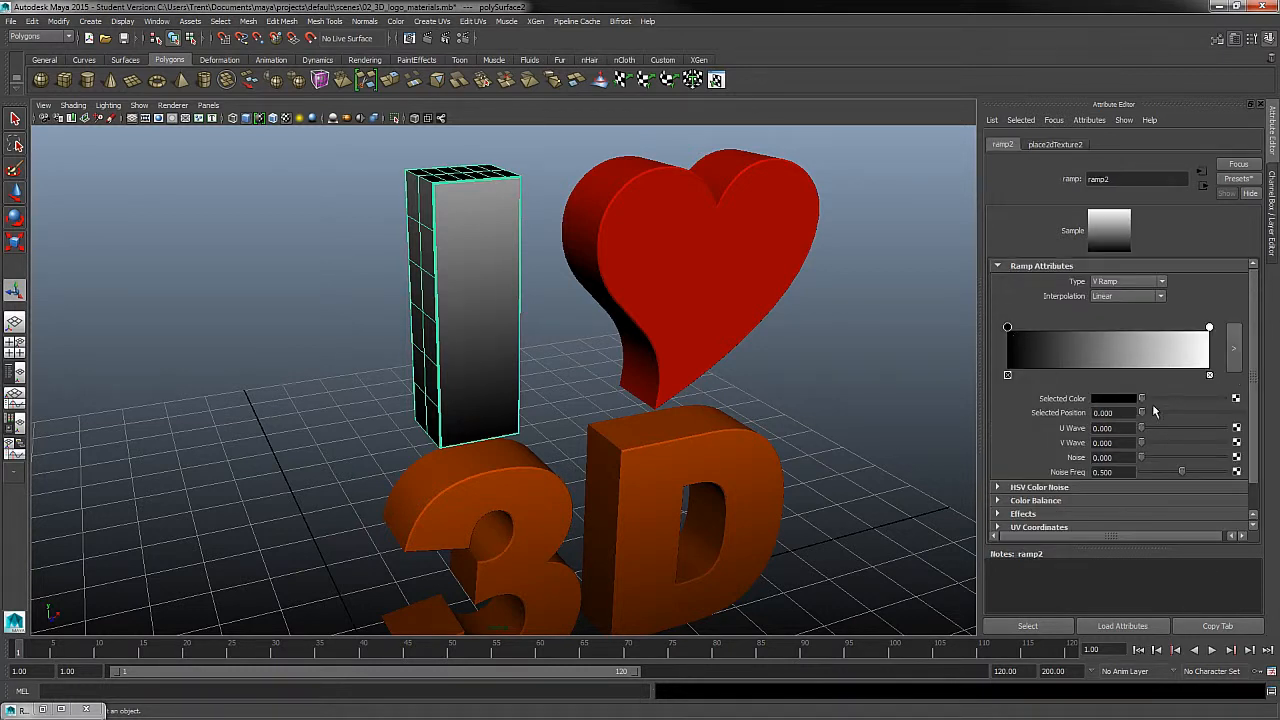
pyautogui.moveTo(1153, 400); pyautogui.dragTo(1186, 398)
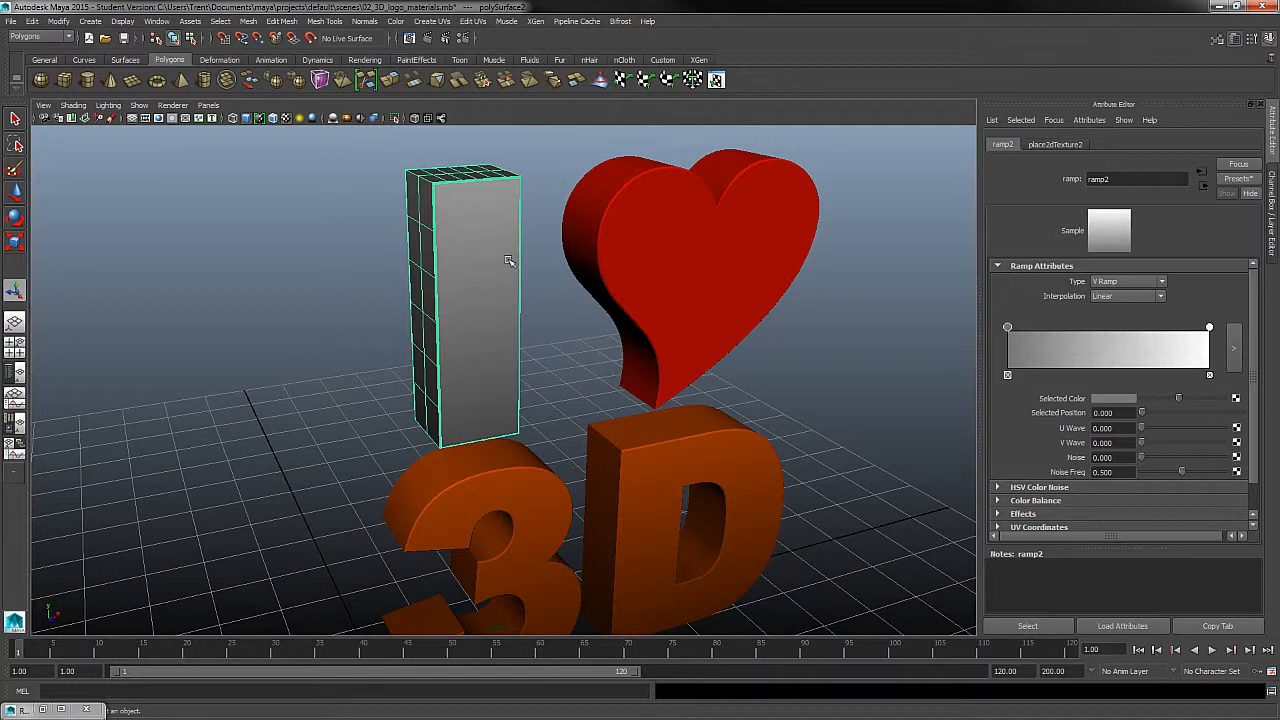
# - Connect a ramp texture to the color of Heart_mat on the heart
pyautogui.keyDown('alt'); pyautogui.moveTo(788, 395); pyautogui.dragTo(563, 277); pyautogui.keyUp('alt')
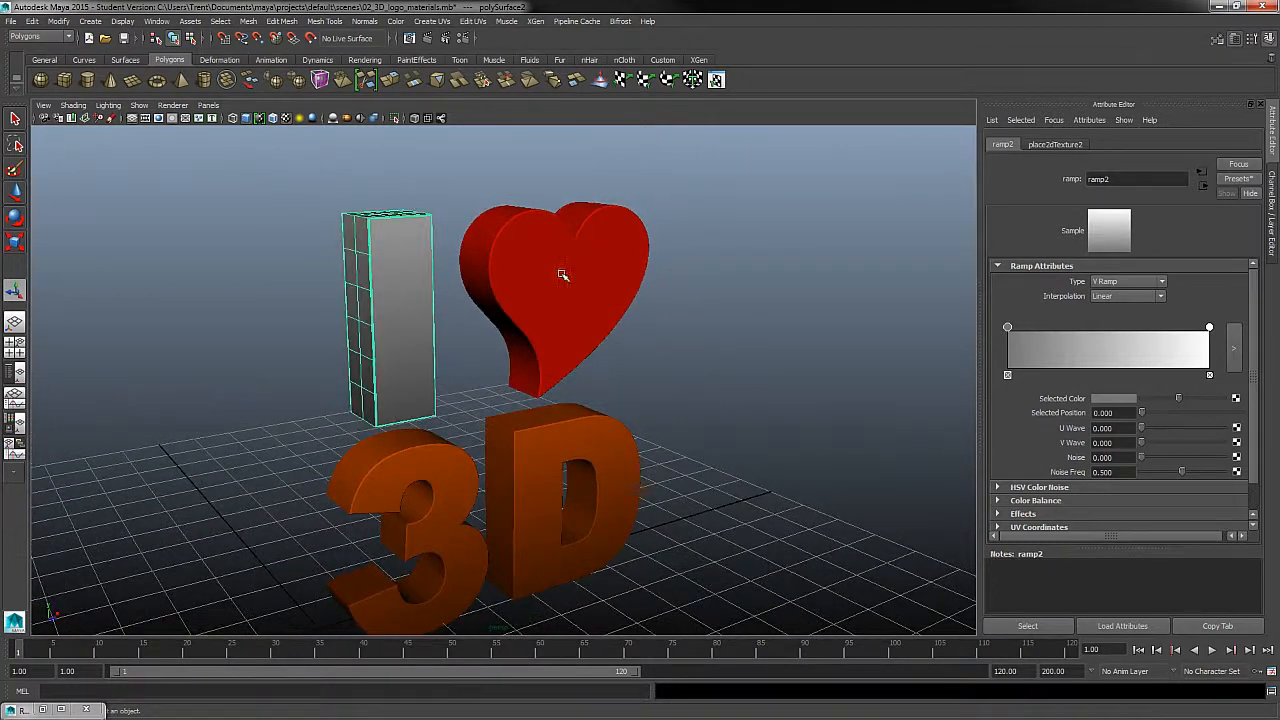
pyautogui.click(563, 277)
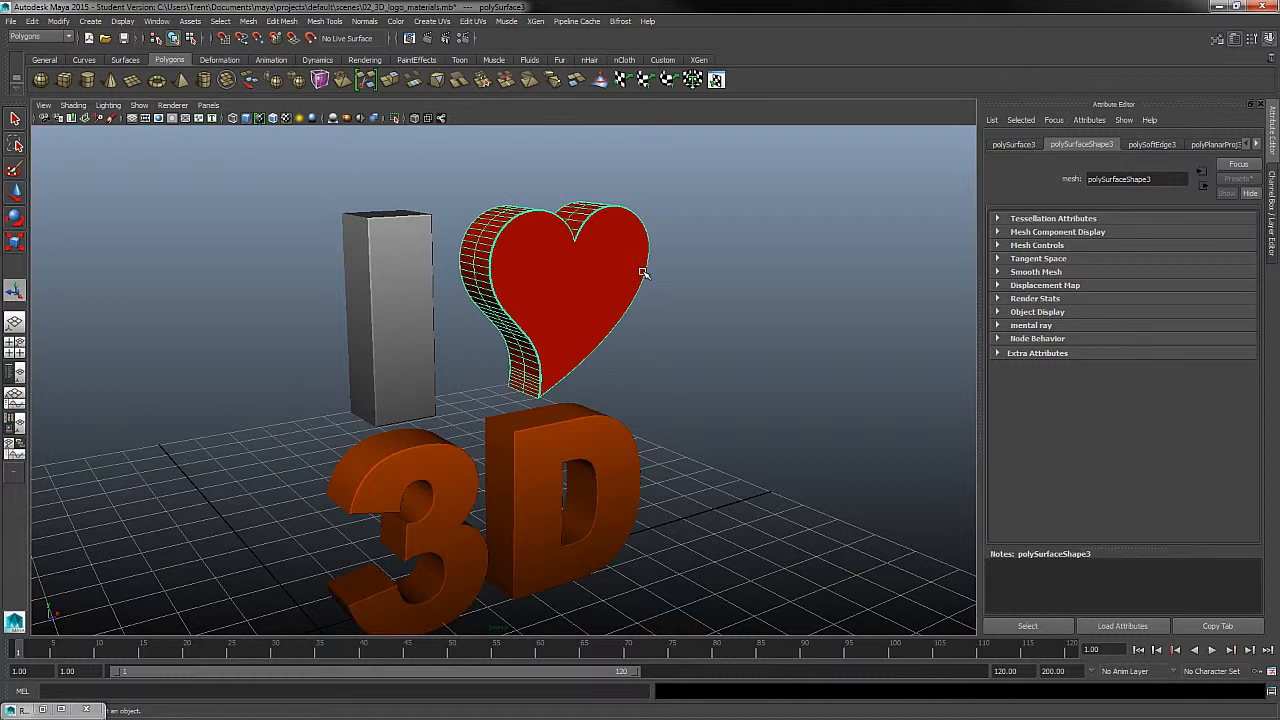
pyautogui.moveTo(636, 251); pyautogui.dragTo(640, 489, button='right')
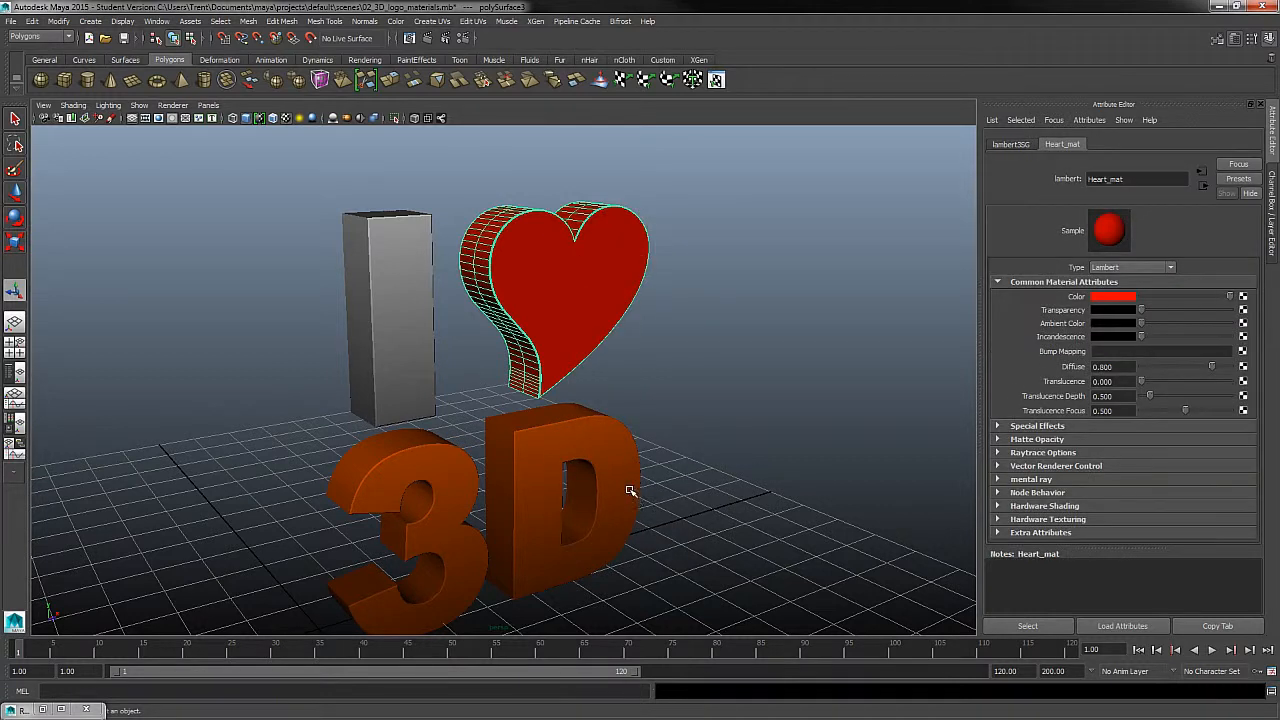
pyautogui.click(1244, 297)
pyautogui.click(580, 403)
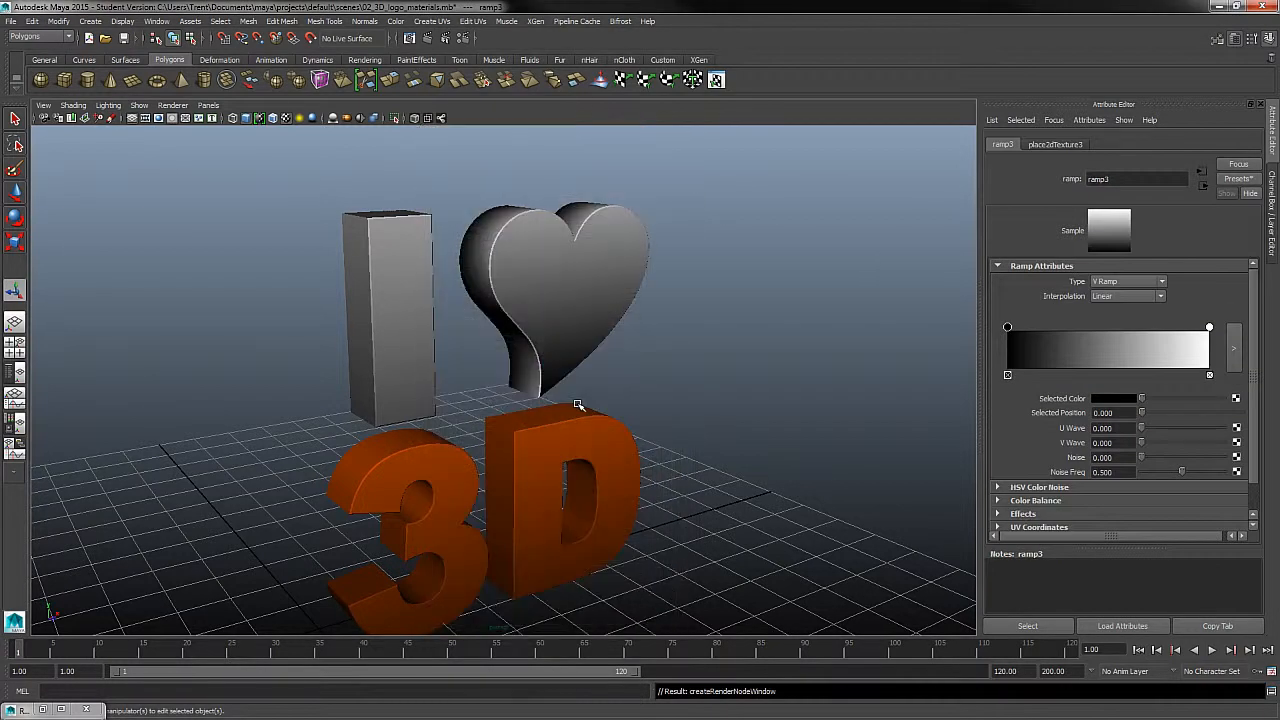
# - Recolor the heart's ramp so that its white end is bright red and its black end is dark red
pyautogui.click(1210, 328)
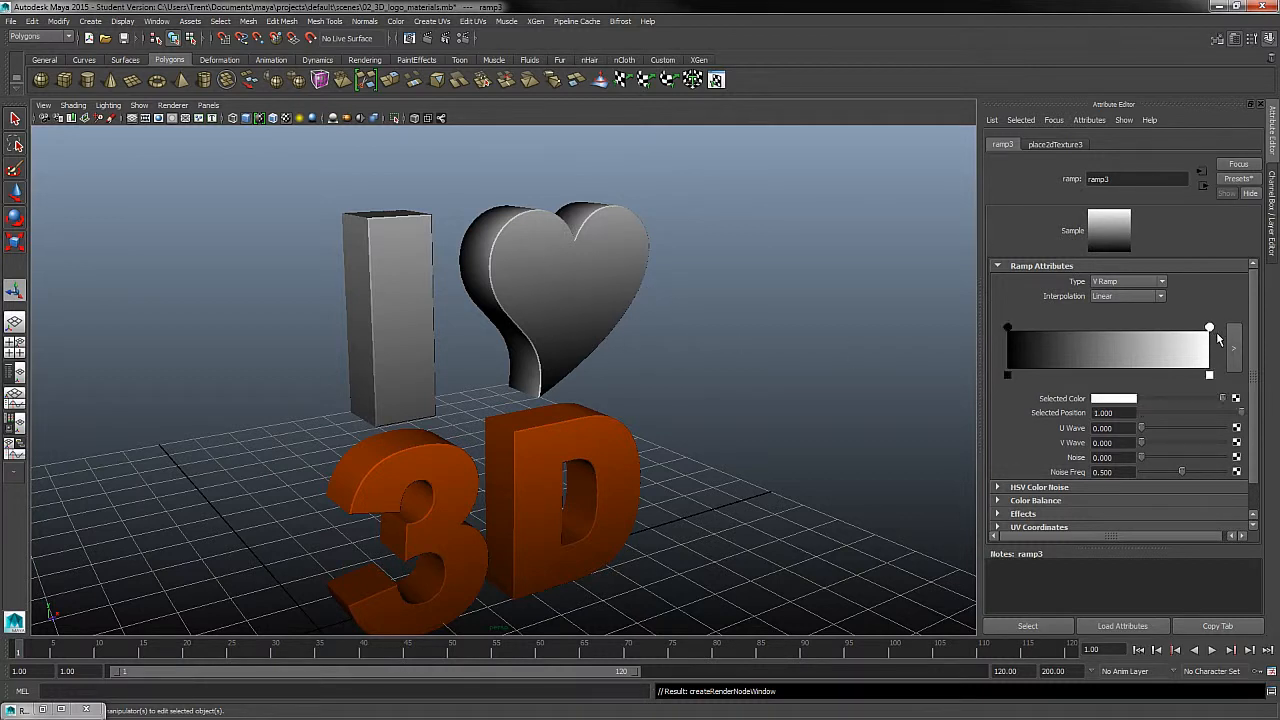
pyautogui.click(1115, 400)
pyautogui.click(1055, 387)
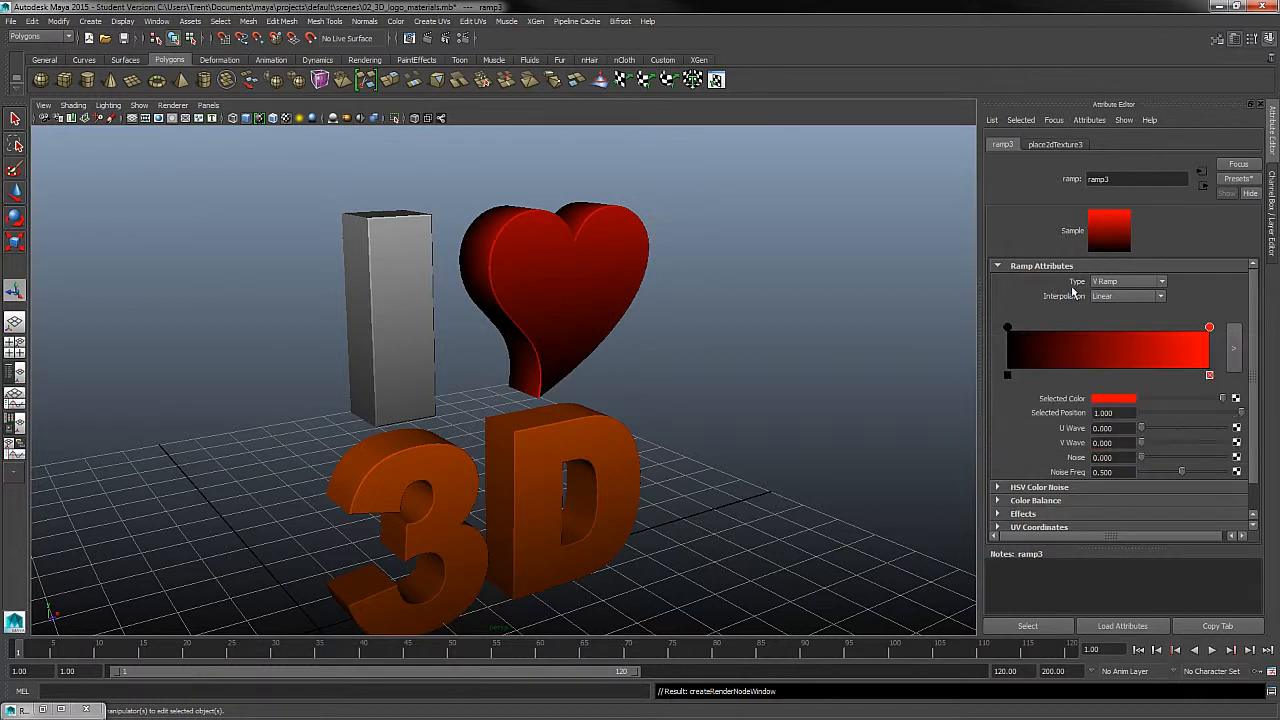
pyautogui.click(1008, 328)
pyautogui.click(1115, 400)
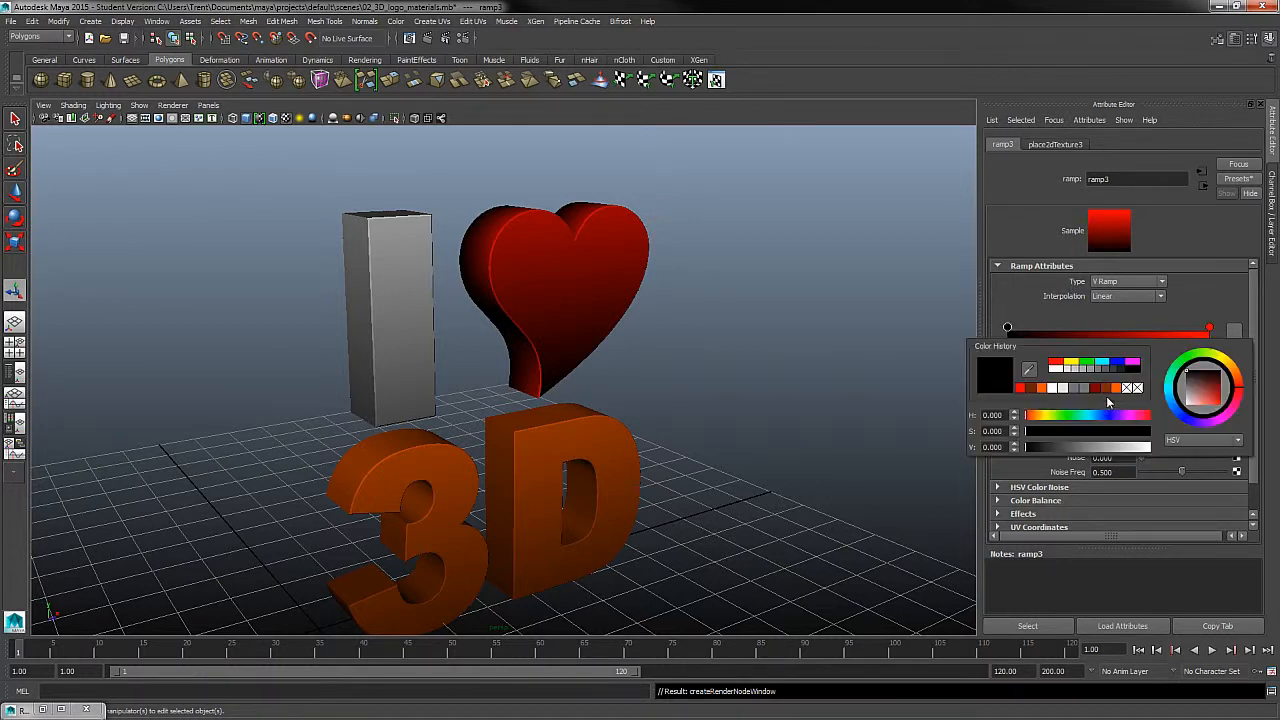
pyautogui.click(1021, 389)
pyautogui.moveTo(1148, 447); pyautogui.dragTo(1080, 446)
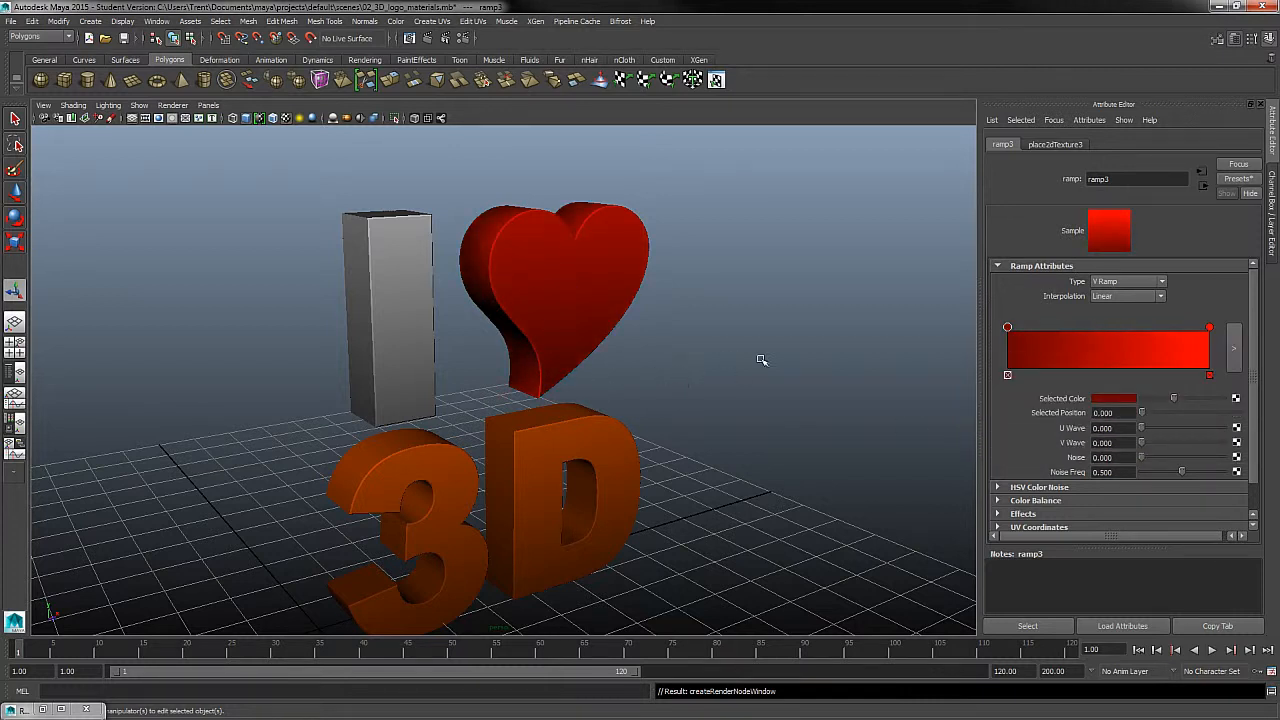
# - Project planar UVs onto the heart, then leave the projection and deselect it
pyautogui.keyDown('alt'); pyautogui.moveTo(794, 377); pyautogui.dragTo(822, 377); pyautogui.keyUp('alt')
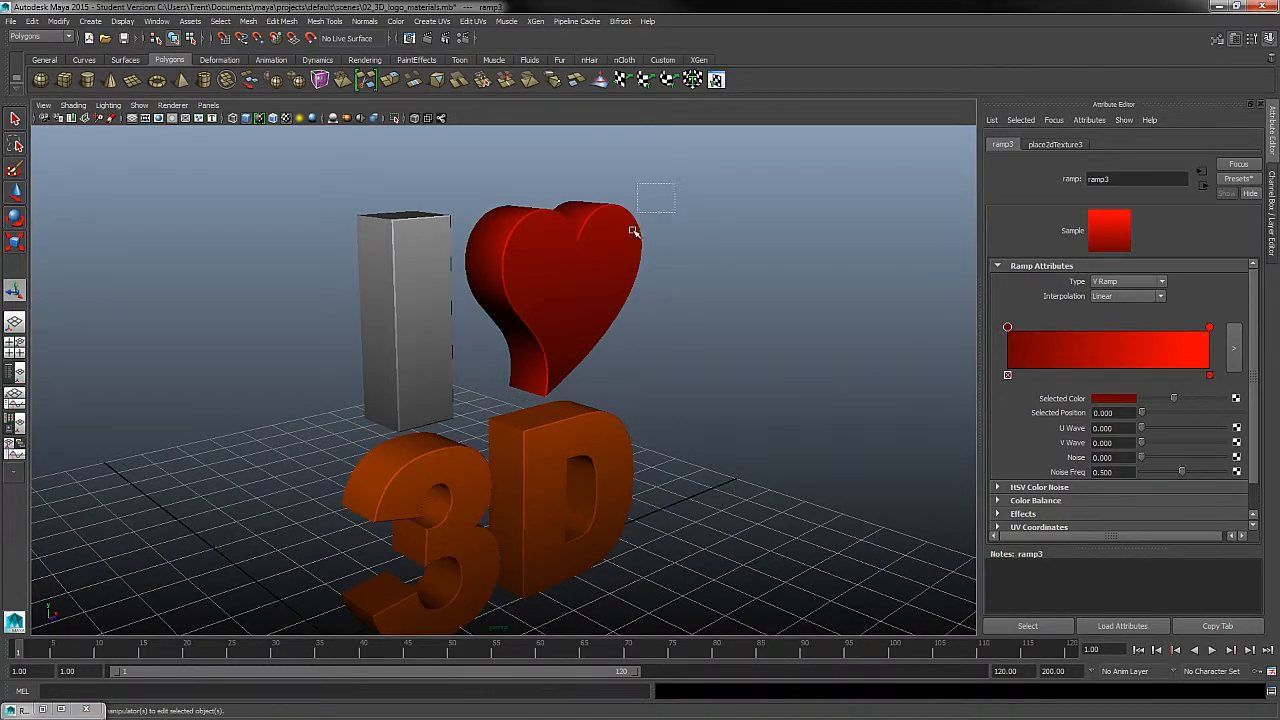
pyautogui.click(570, 266)
pyautogui.click(432, 21)
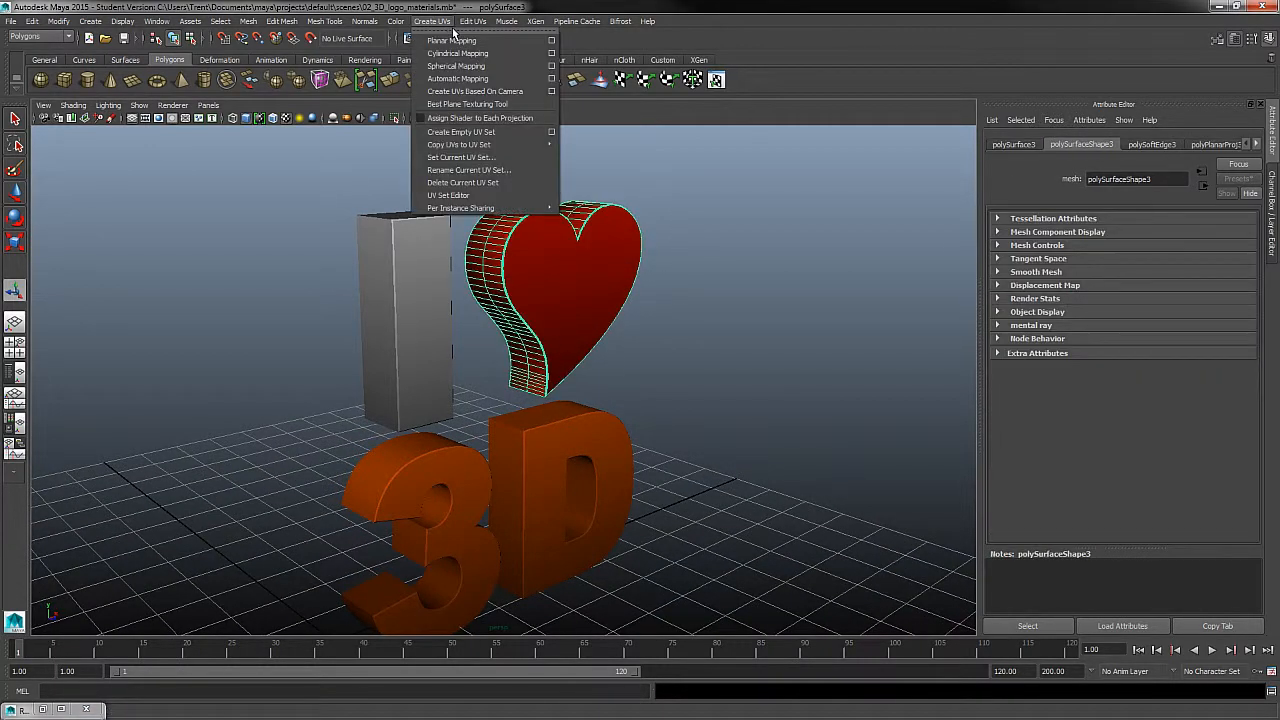
pyautogui.click(455, 36)
pyautogui.keyDown('alt'); pyautogui.moveTo(701, 252); pyautogui.dragTo(681, 246); pyautogui.keyUp('alt')
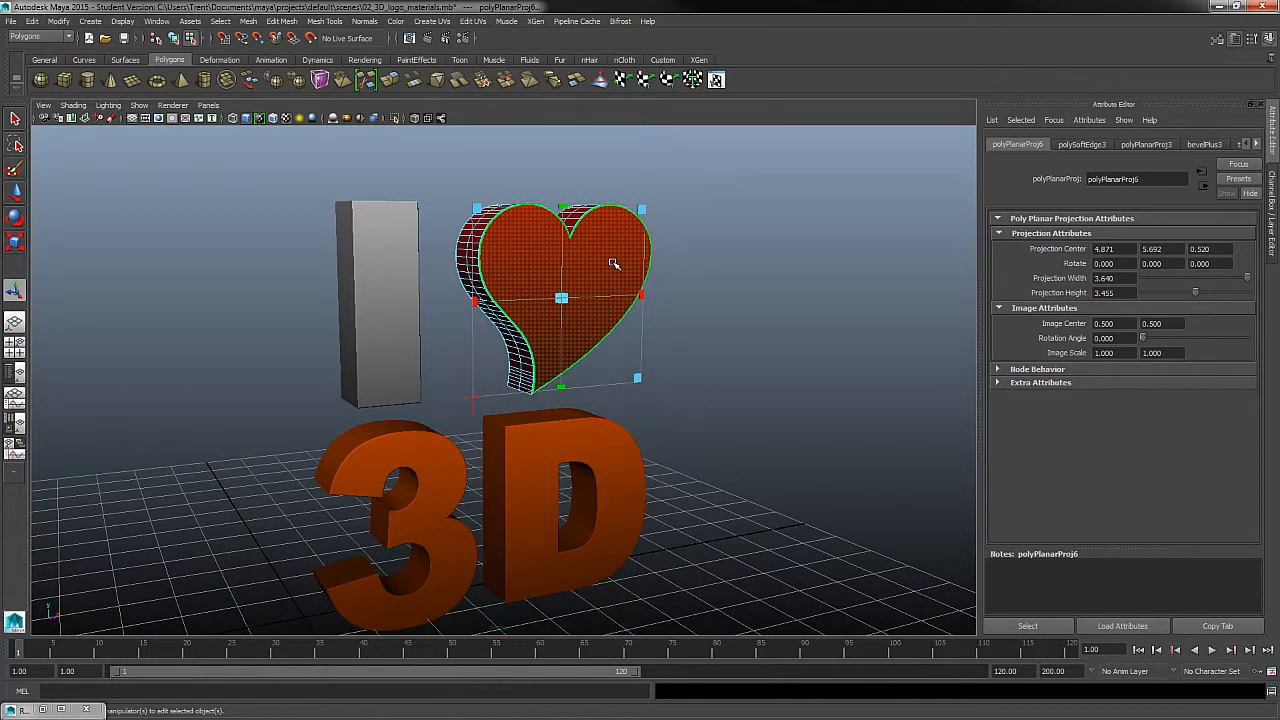
pyautogui.moveTo(614, 264); pyautogui.dragTo(660, 240, button='right')
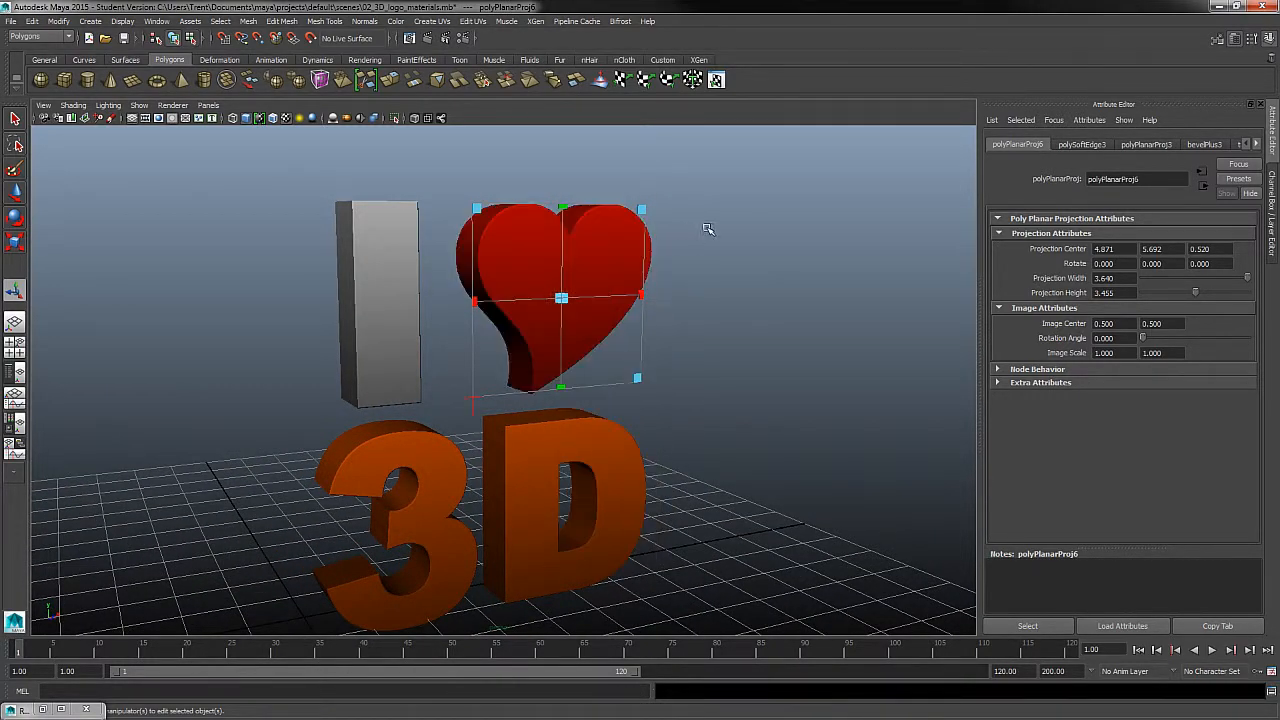
pyautogui.click(799, 187)
# - Darken the dark red color of the Heart_mat ramp, move it to position 0.099, and deselect the heart
pyautogui.moveTo(708, 374)
pyautogui.keyDown('alt'); pyautogui.mouseDown()
pyautogui.moveTo(606, 375)
pyautogui.moveTo(697, 374)
pyautogui.moveTo(694, 354)
pyautogui.mouseUp(); pyautogui.keyUp('alt')
pyautogui.click(630, 263)
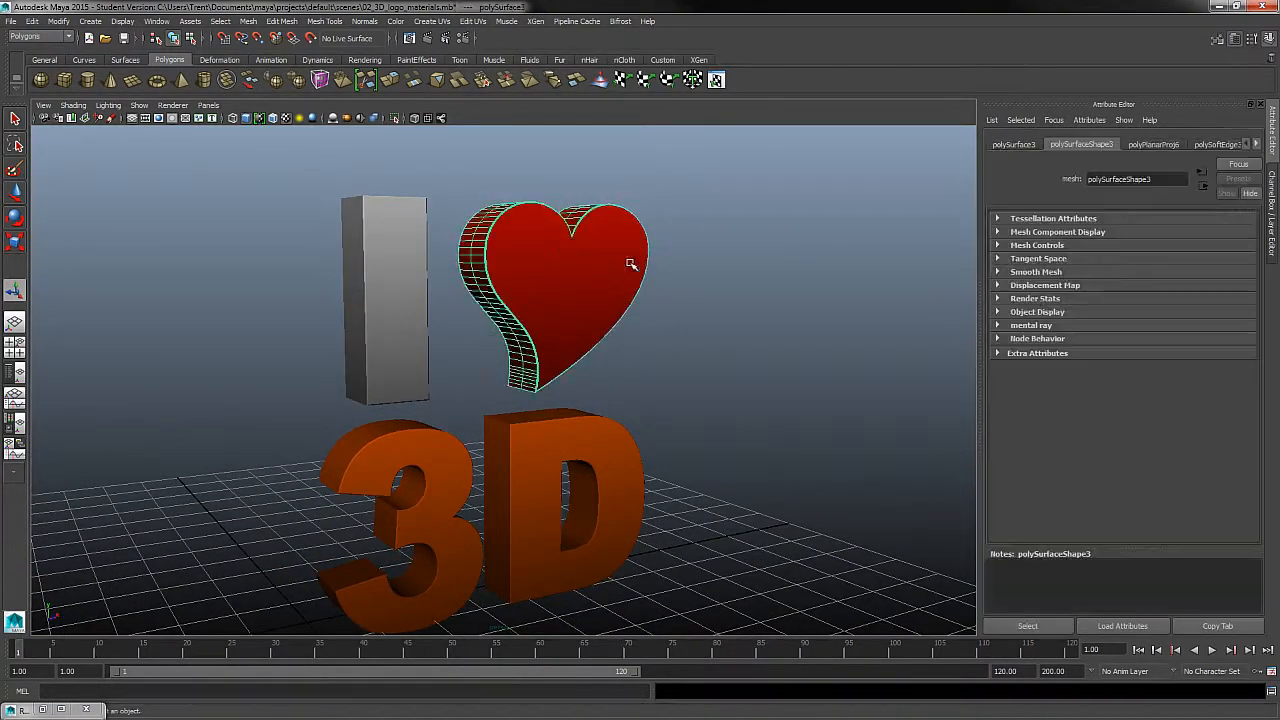
pyautogui.moveTo(630, 263); pyautogui.dragTo(640, 492, button='right')
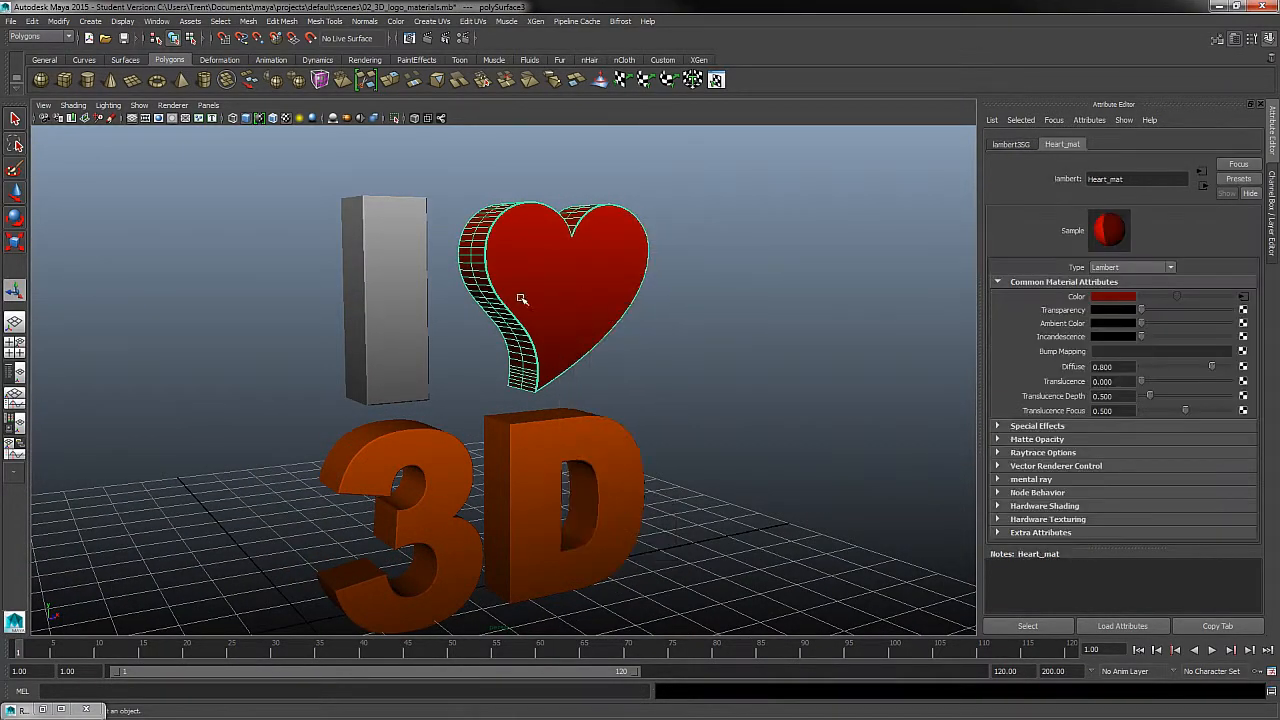
pyautogui.click(1243, 297)
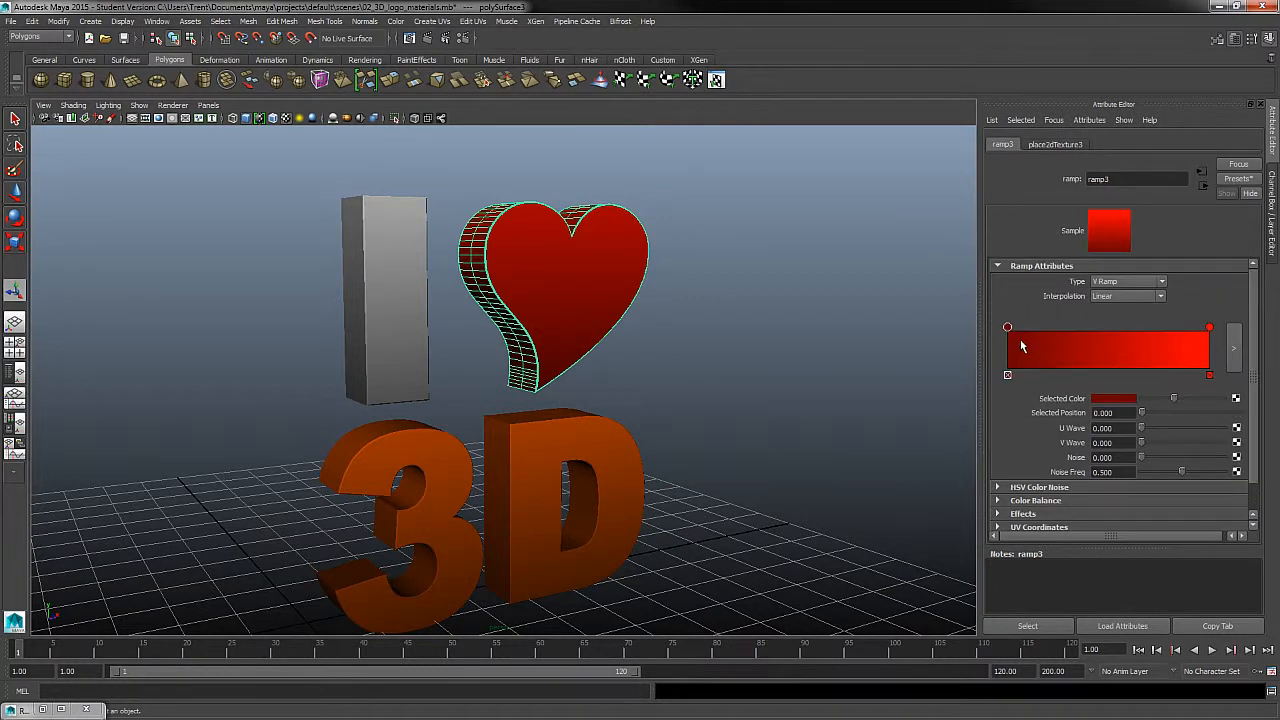
pyautogui.moveTo(1015, 337); pyautogui.dragTo(1064, 345)
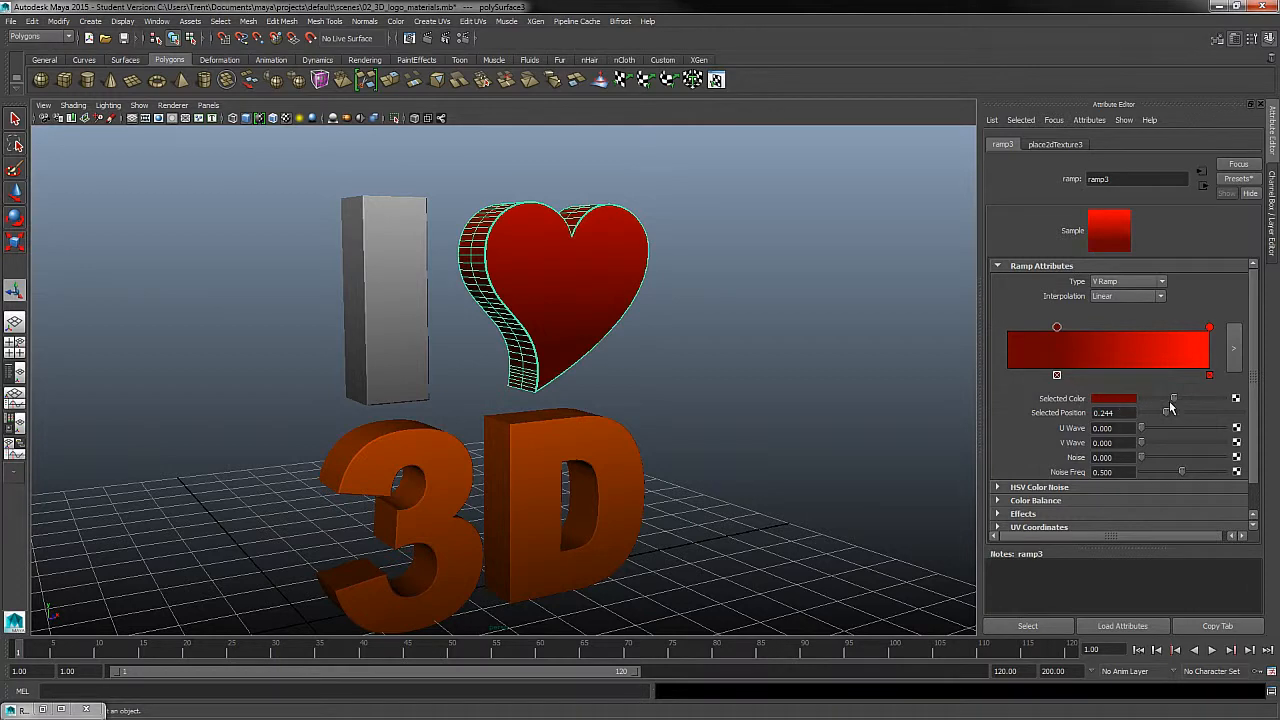
pyautogui.moveTo(1172, 400); pyautogui.dragTo(1159, 399)
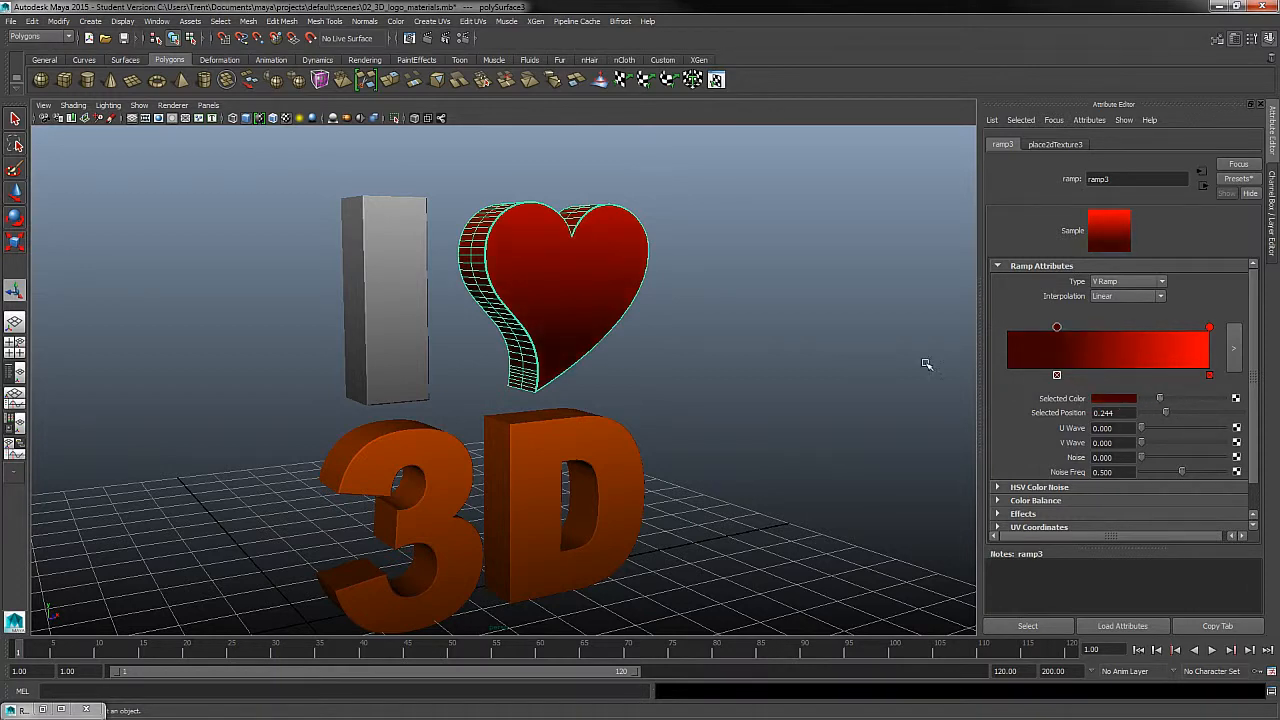
pyautogui.keyDown('alt'); pyautogui.moveTo(926, 364); pyautogui.dragTo(718, 340); pyautogui.keyUp('alt')
pyautogui.moveTo(1064, 335); pyautogui.dragTo(1027, 330)
pyautogui.keyDown('alt'); pyautogui.moveTo(700, 330); pyautogui.dragTo(826, 356); pyautogui.keyUp('alt')
pyautogui.click(674, 305)
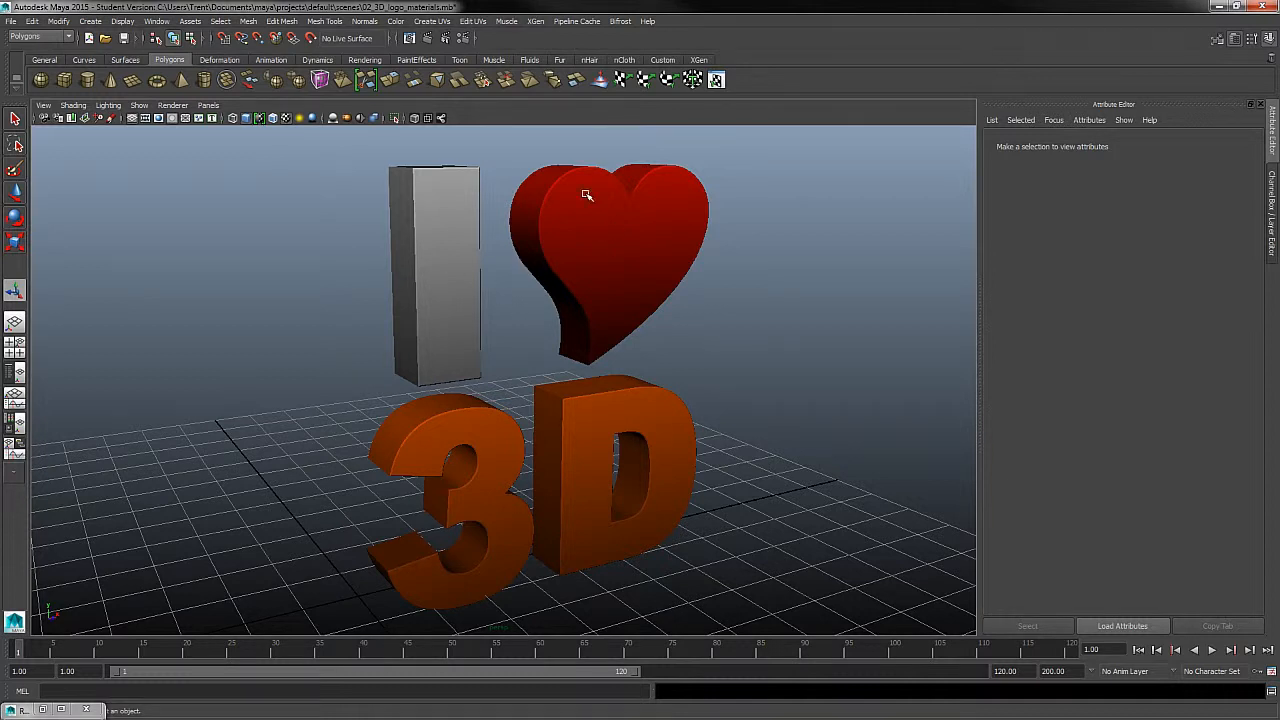
# - Restore the cameraView1 bookmark and render the current frame of the logo
pyautogui.click(44, 106)
pyautogui.moveTo(77, 272)
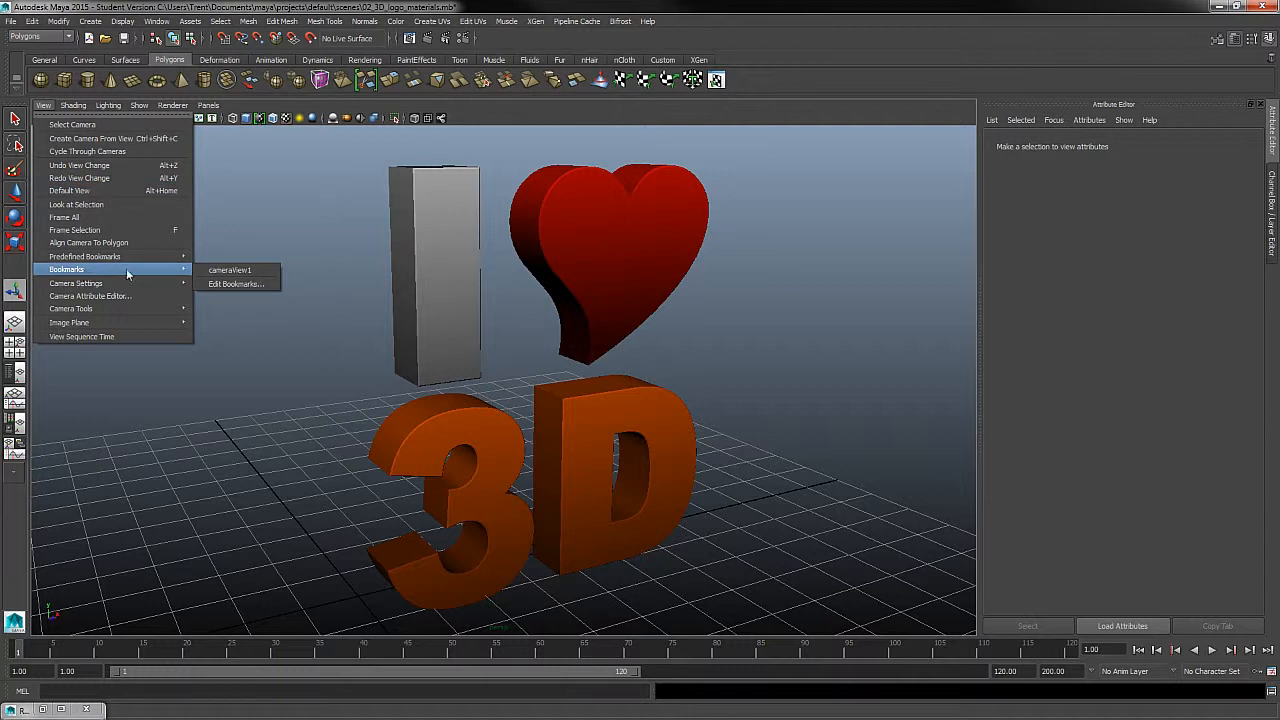
pyautogui.click(229, 270)
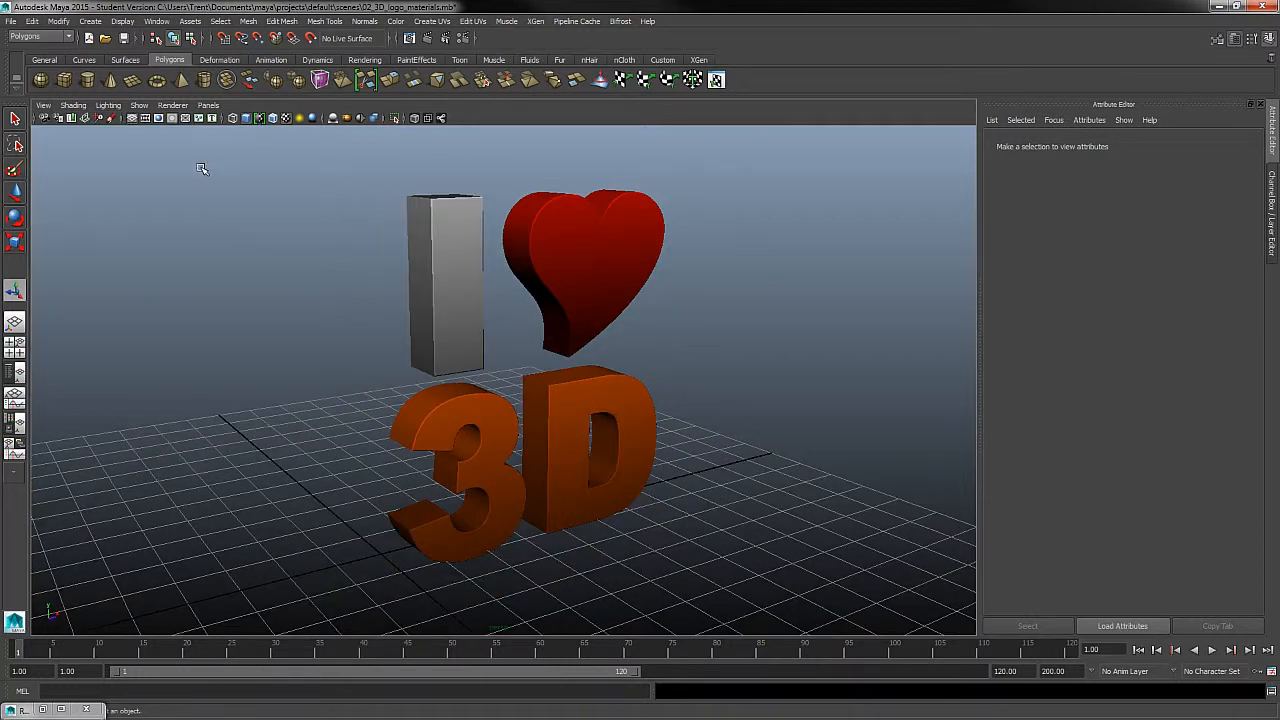
pyautogui.click(428, 39)
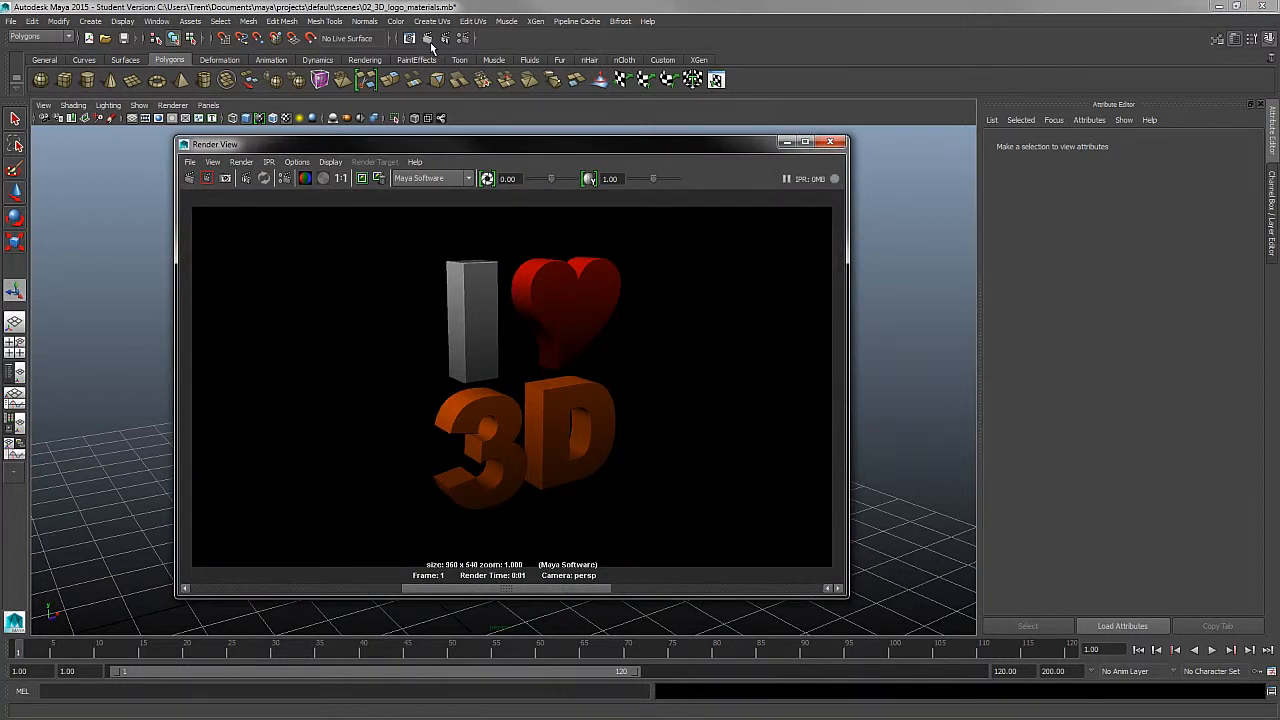
# - Compare the new logo render with the previously kept images, then close the render window
pyautogui.click(383, 590)
pyautogui.click(189, 178)
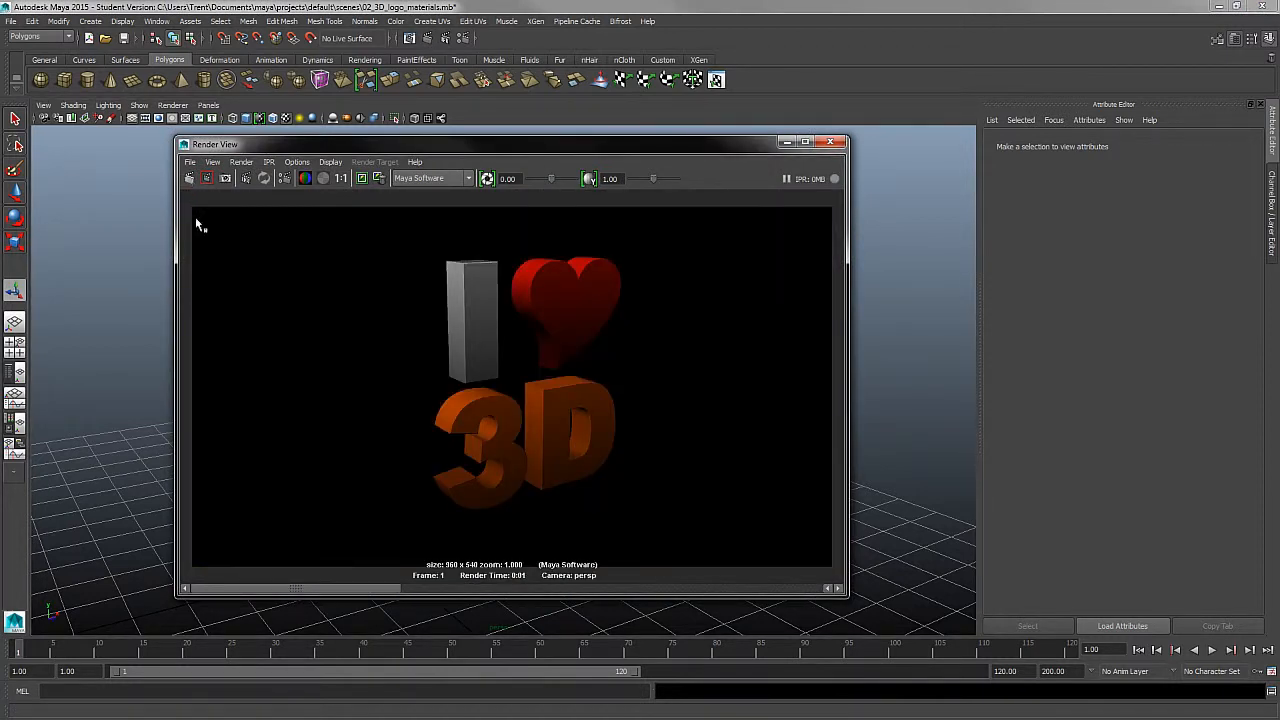
pyautogui.moveTo(482, 592); pyautogui.dragTo(307, 568)
pyautogui.moveTo(396, 590); pyautogui.dragTo(350, 578)
pyautogui.click(831, 144)
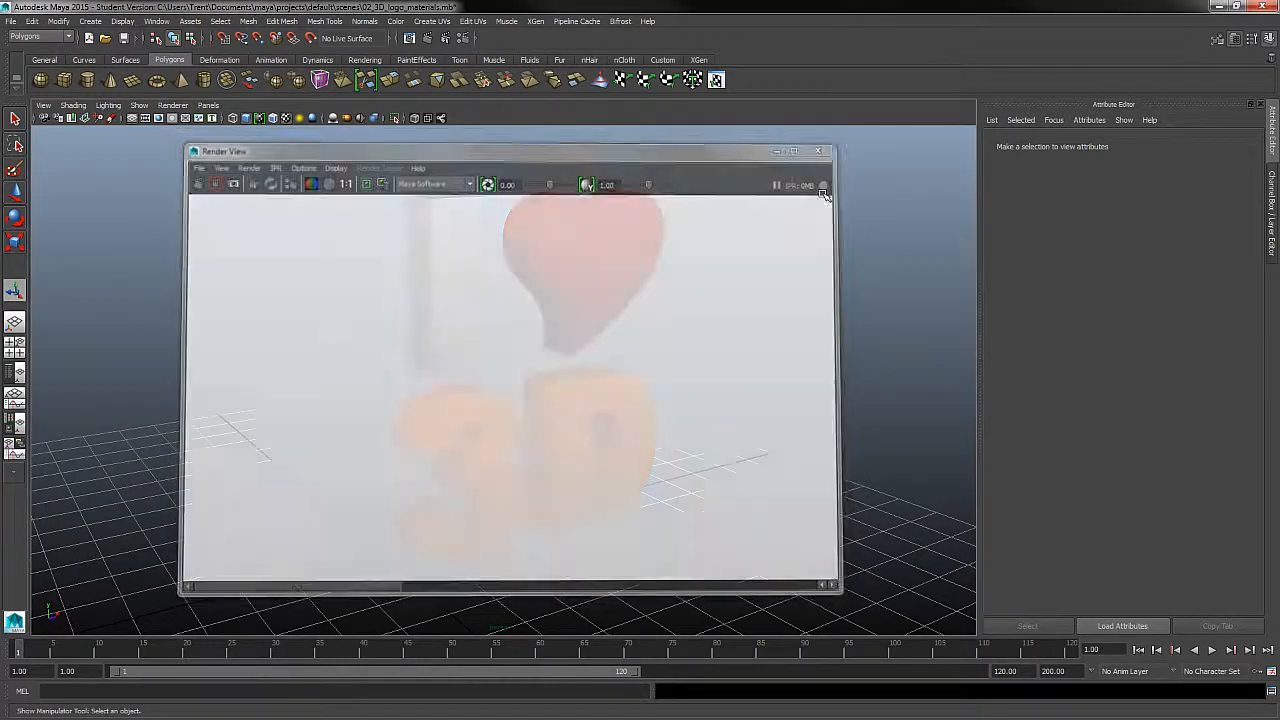
# - Inspect the logo in the viewport and review the ramp connected to the color of Heart_mat
pyautogui.keyDown('alt'); pyautogui.moveTo(785, 440); pyautogui.dragTo(735, 397); pyautogui.keyUp('alt')
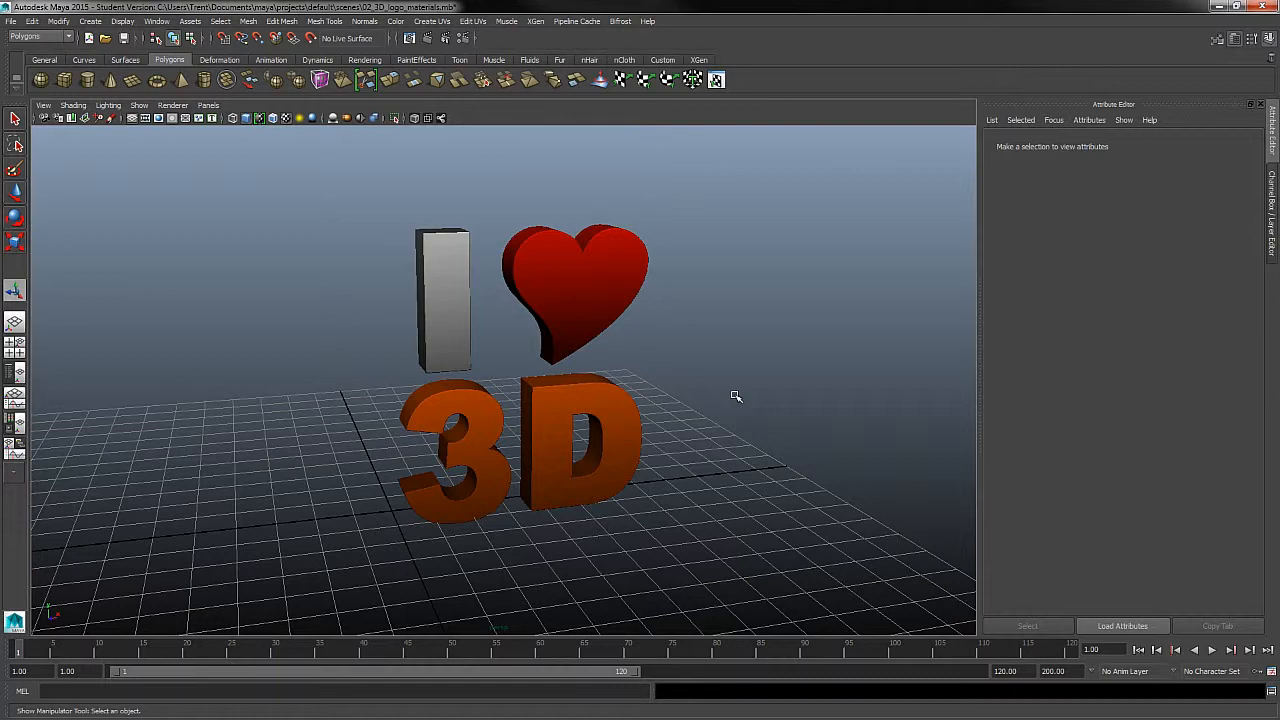
pyautogui.keyDown('alt'); pyautogui.moveTo(727, 275); pyautogui.dragTo(778, 379, button='right'); pyautogui.keyUp('alt')
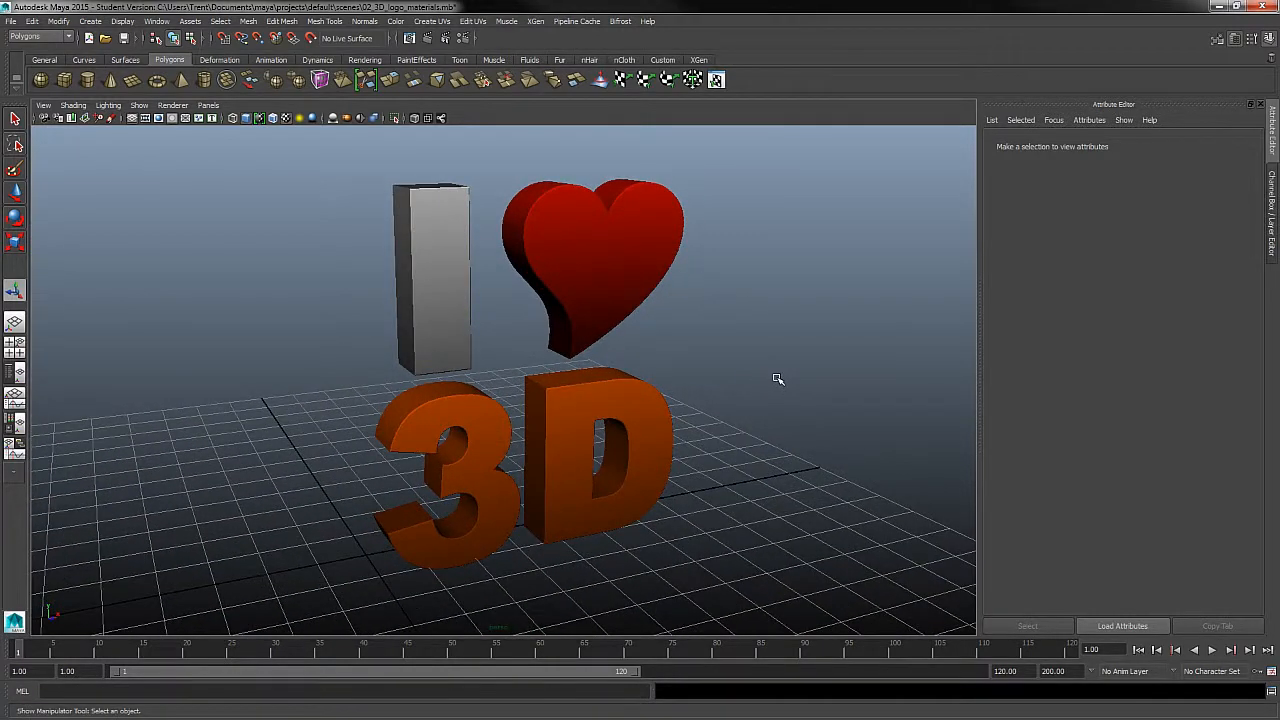
pyautogui.rightClick(656, 246)
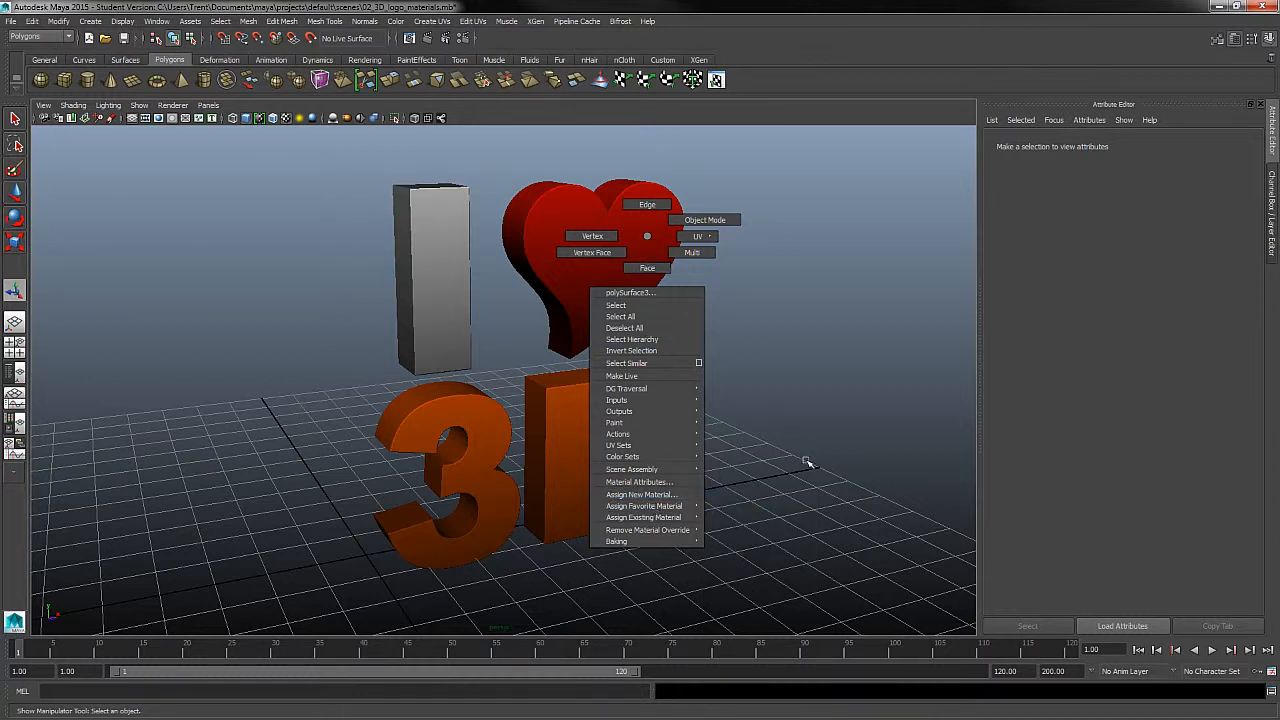
pyautogui.click(652, 262)
pyautogui.rightClick(662, 240)
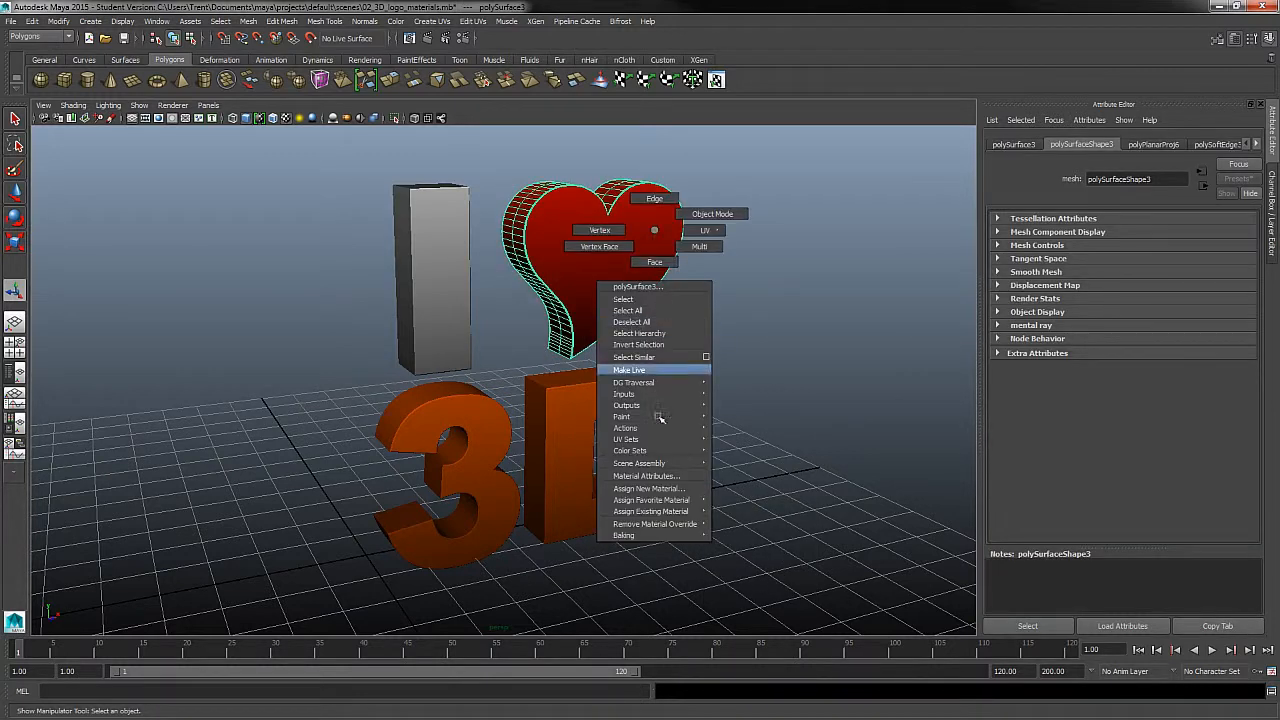
pyautogui.click(686, 471)
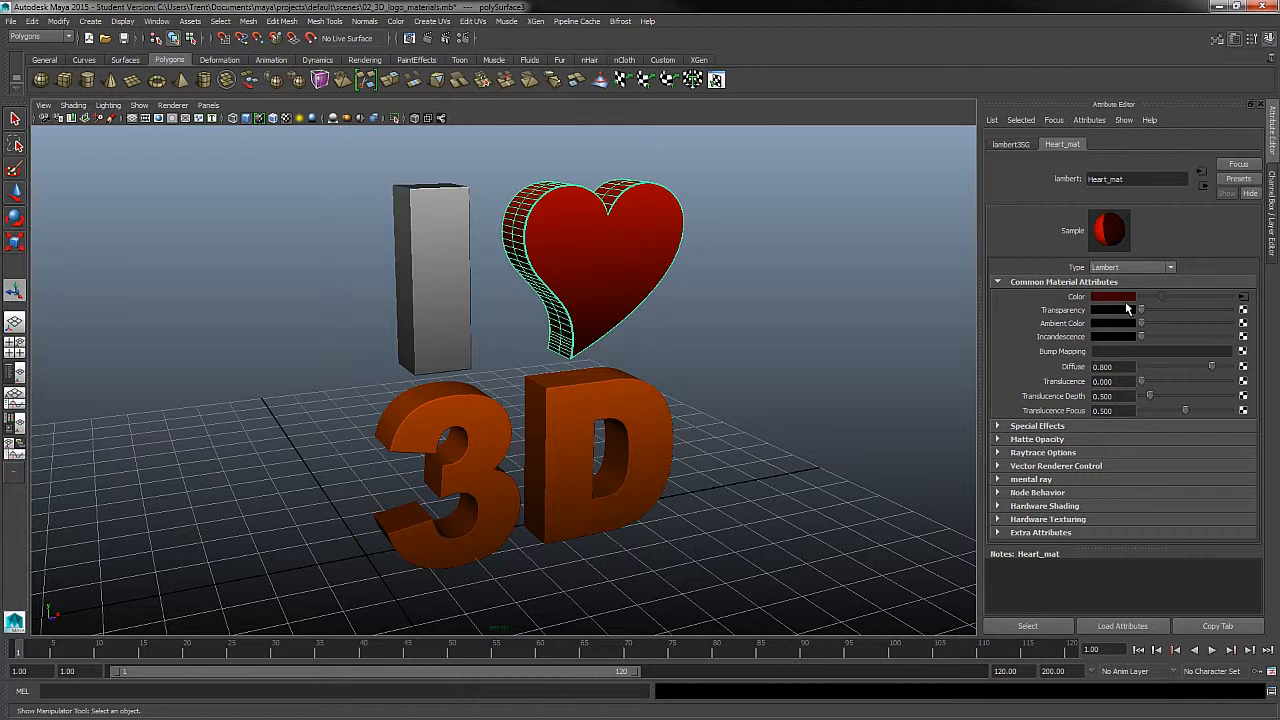
pyautogui.click(1243, 297)
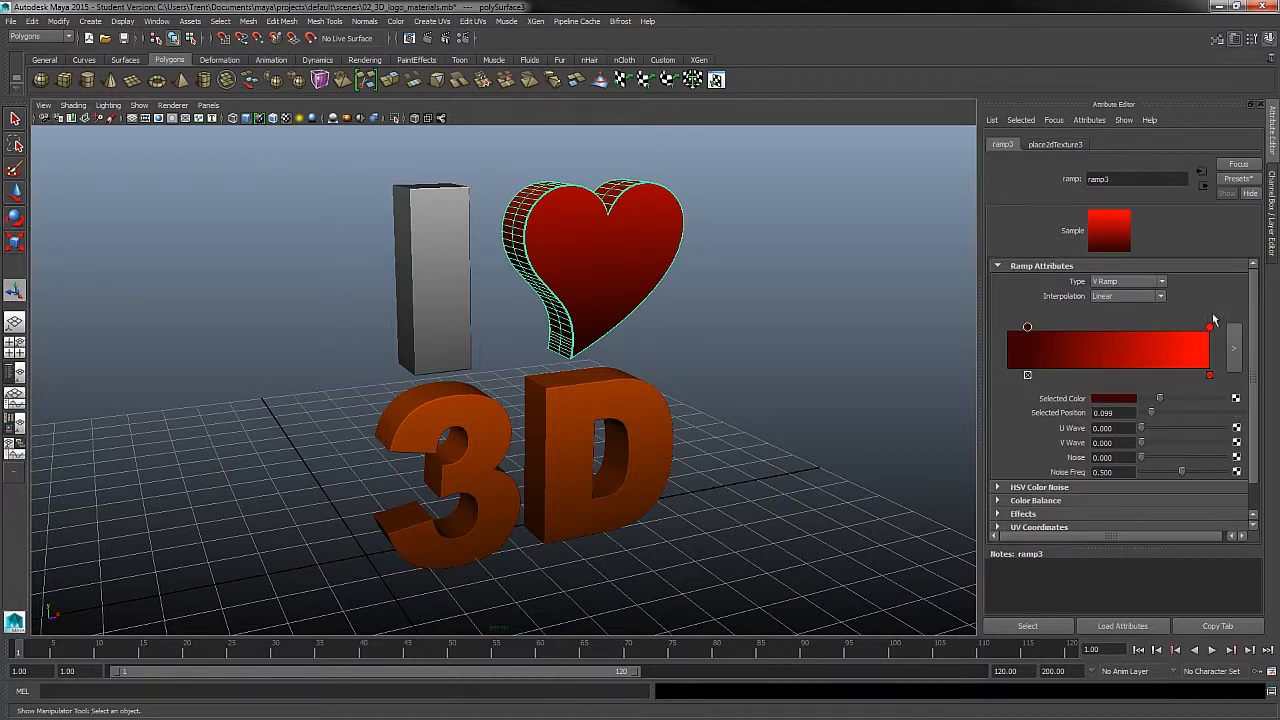
# - Examine the gradients on the letter I, the heart and the 3D text from several angles, selecting each part in turn
pyautogui.click(583, 263)
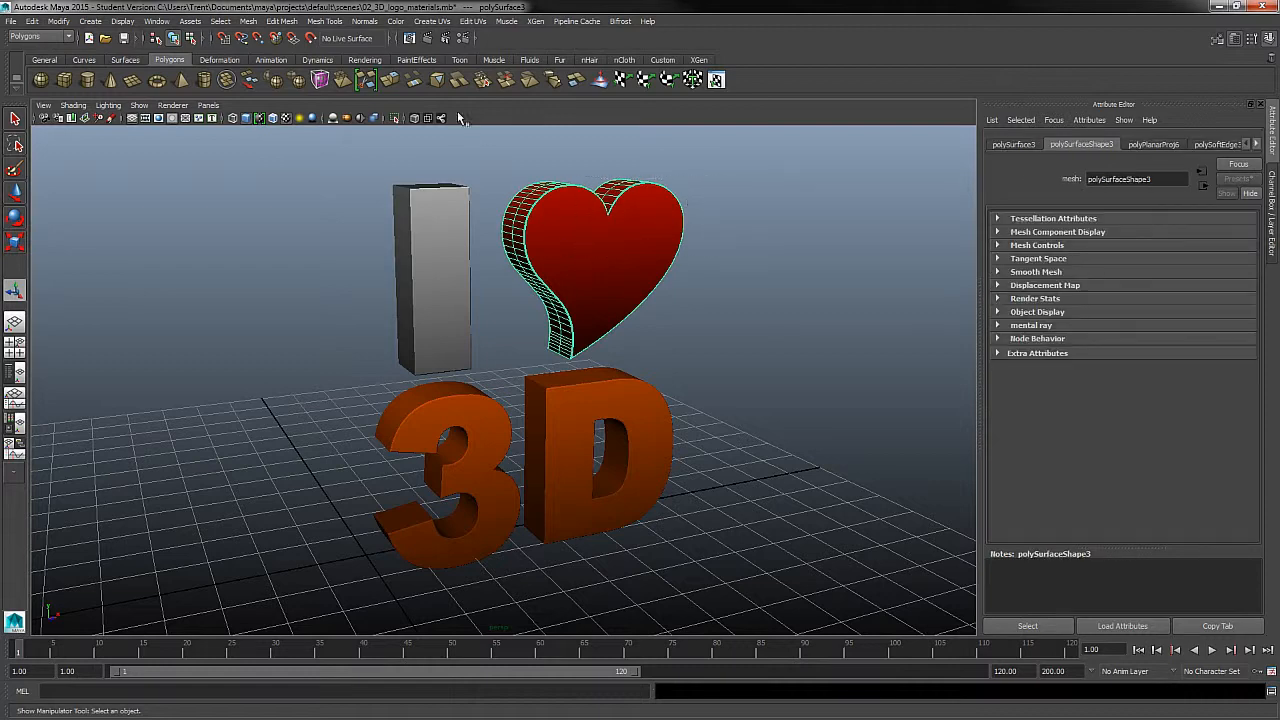
pyautogui.click(430, 23)
pyautogui.click(754, 274)
pyautogui.keyDown('alt'); pyautogui.moveTo(571, 306); pyautogui.dragTo(620, 292); pyautogui.keyUp('alt')
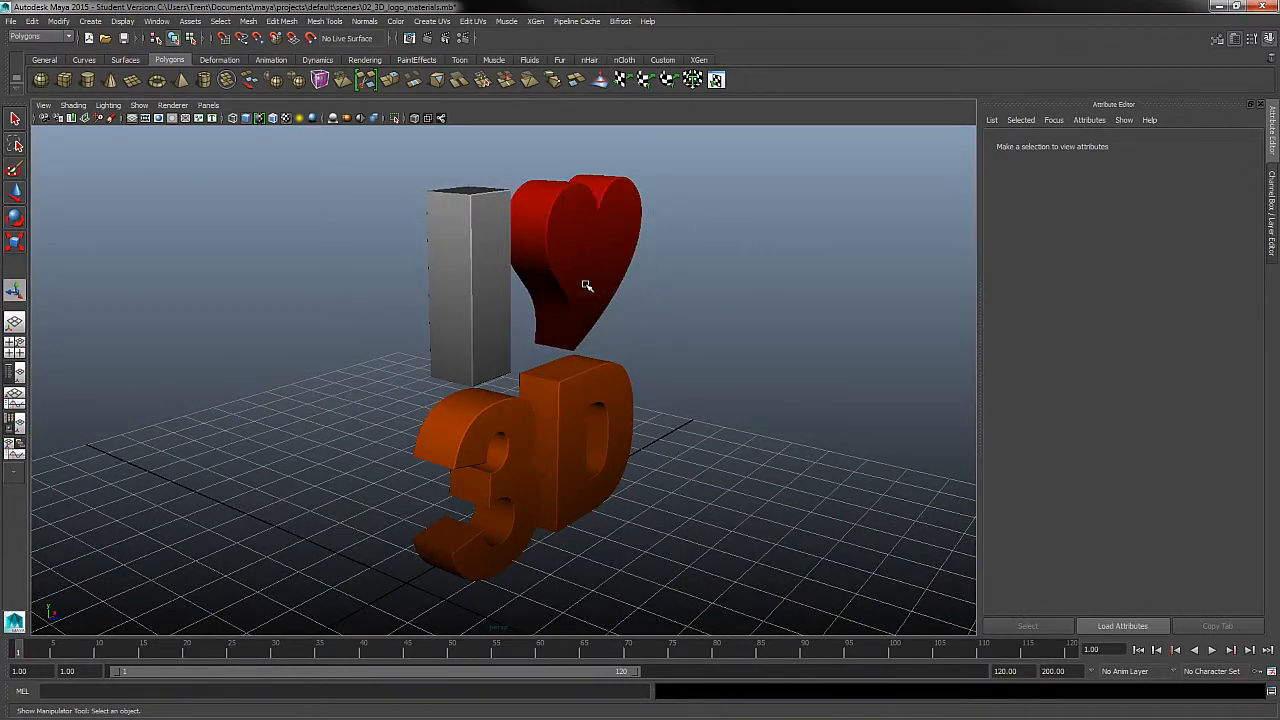
pyautogui.keyDown('alt'); pyautogui.moveTo(786, 342); pyautogui.dragTo(706, 336); pyautogui.keyUp('alt')
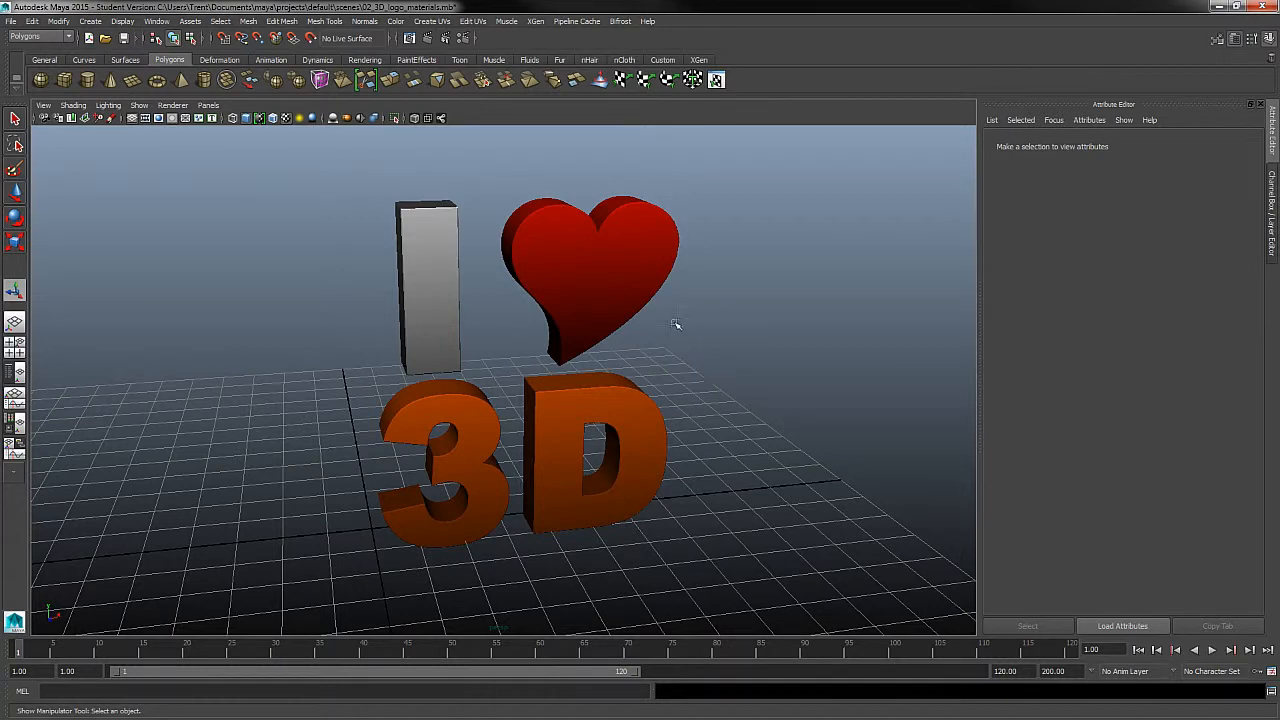
pyautogui.click(443, 300)
pyautogui.click(566, 258)
pyautogui.click(446, 416)
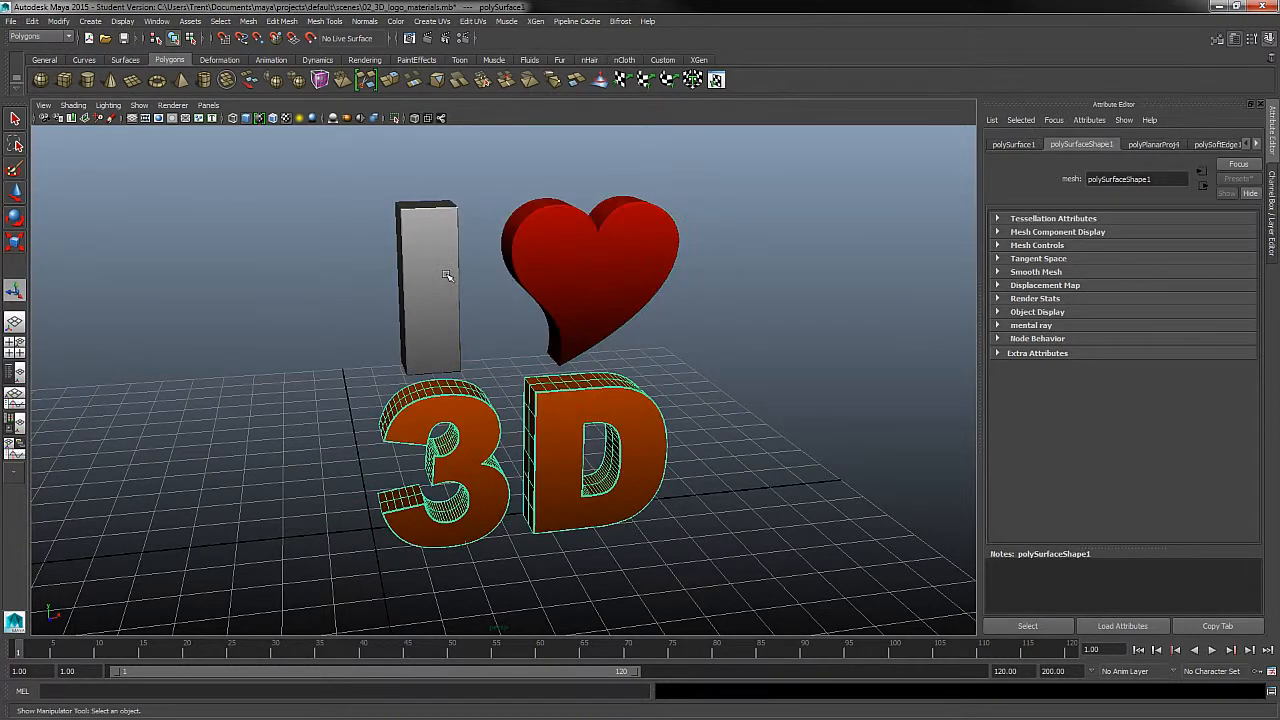
pyautogui.click(449, 277)
pyautogui.click(577, 273)
pyautogui.click(465, 416)
pyautogui.keyDown('alt'); pyautogui.moveTo(674, 391); pyautogui.dragTo(745, 420); pyautogui.keyUp('alt')
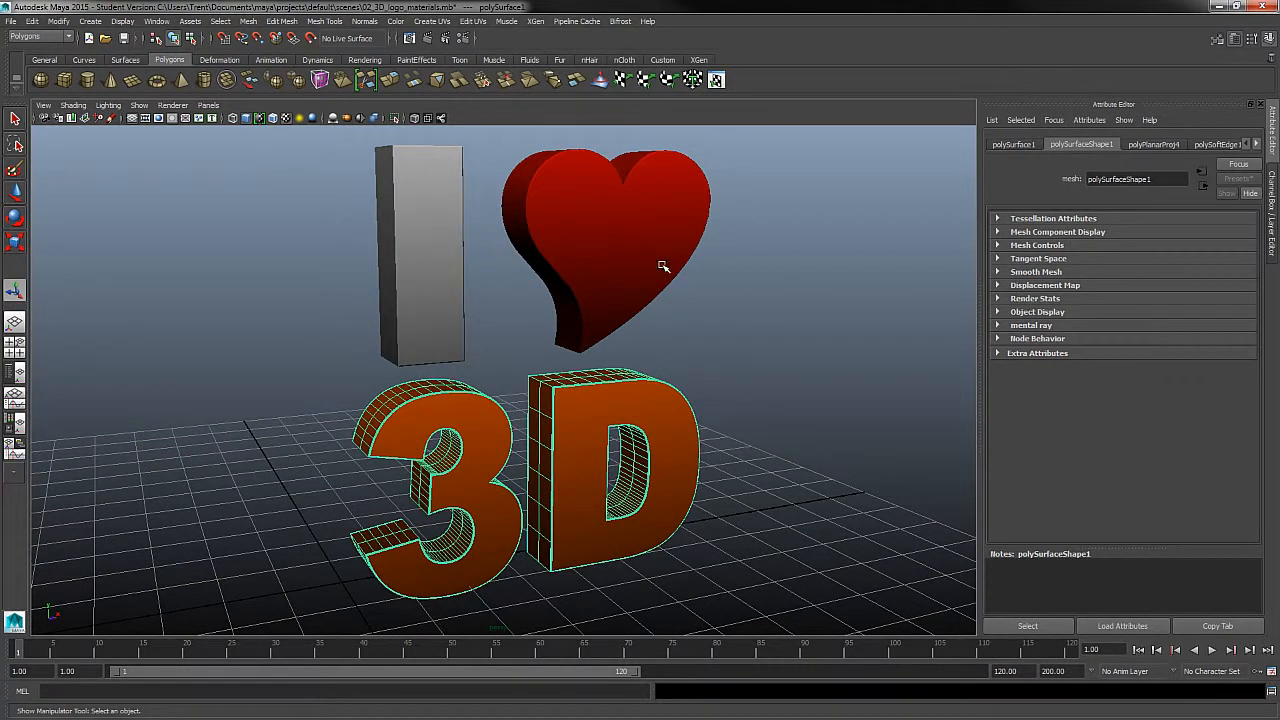
pyautogui.click(366, 21)
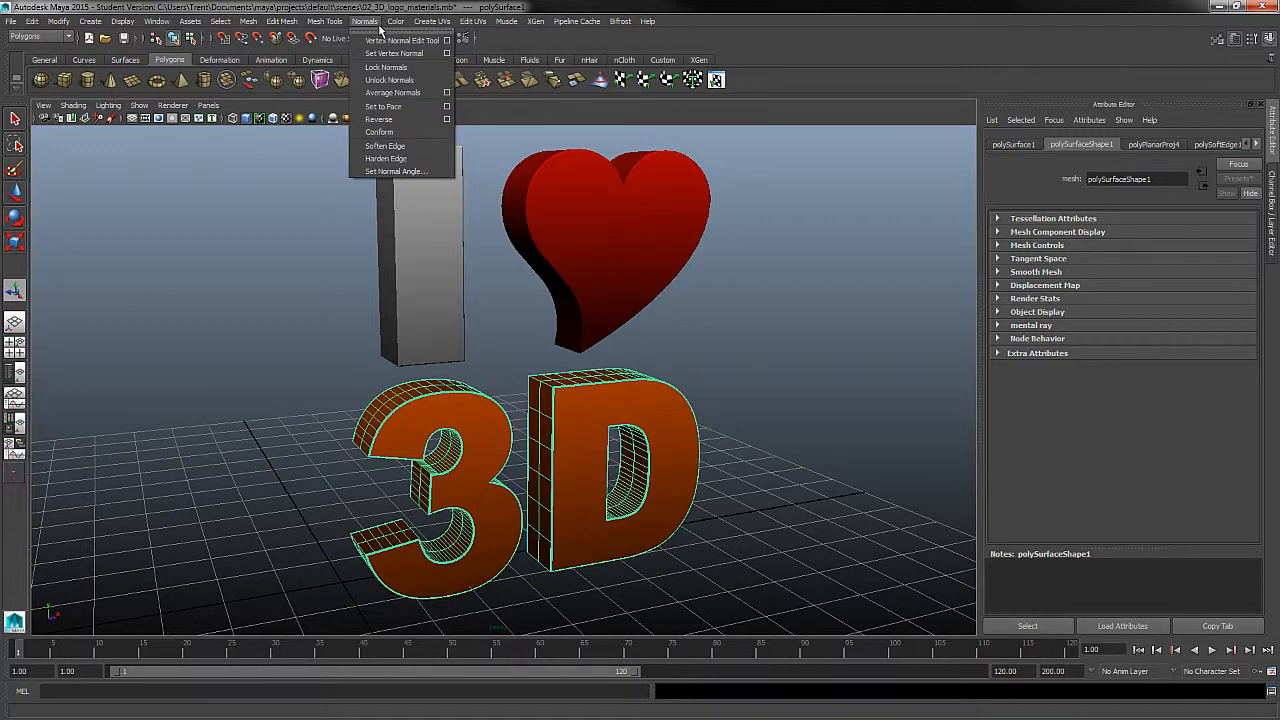
# - Harden the edge normals of the heart, then deselect it and check the logo's shading
pyautogui.click(582, 277)
pyautogui.click(368, 22)
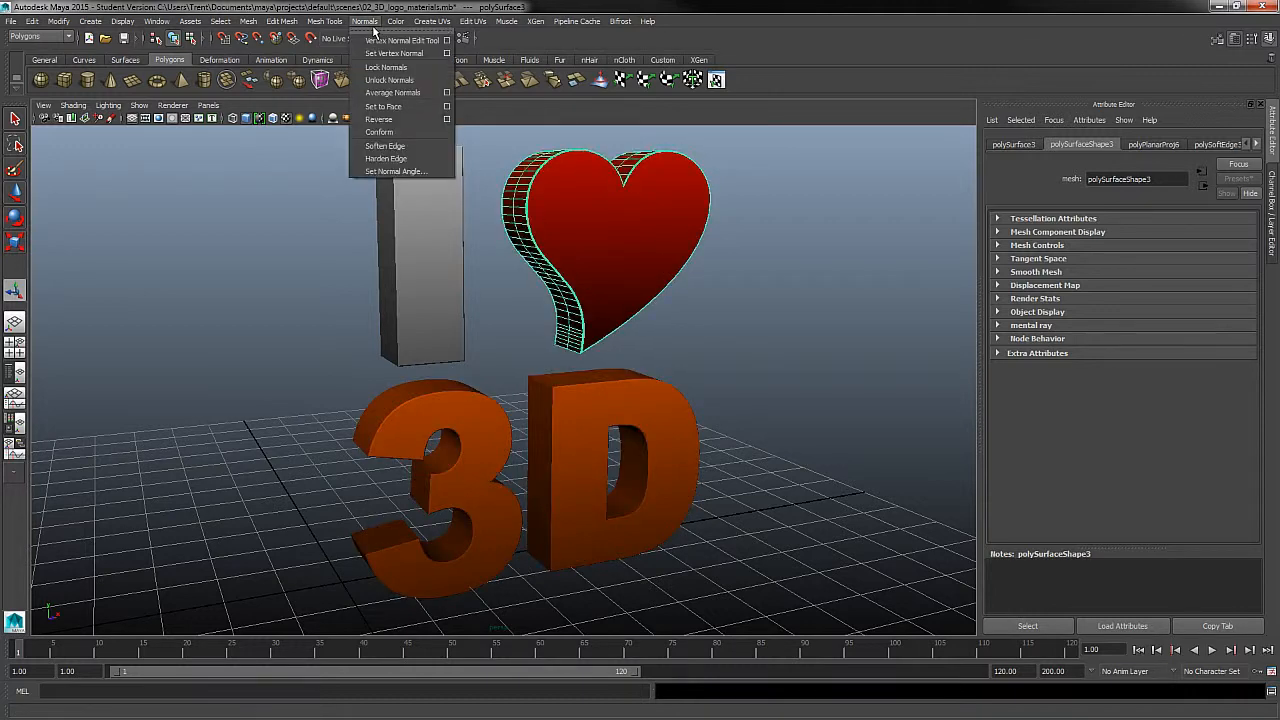
pyautogui.click(390, 160)
pyautogui.click(689, 369)
pyautogui.keyDown('alt'); pyautogui.moveTo(668, 376); pyautogui.dragTo(694, 395); pyautogui.keyUp('alt')
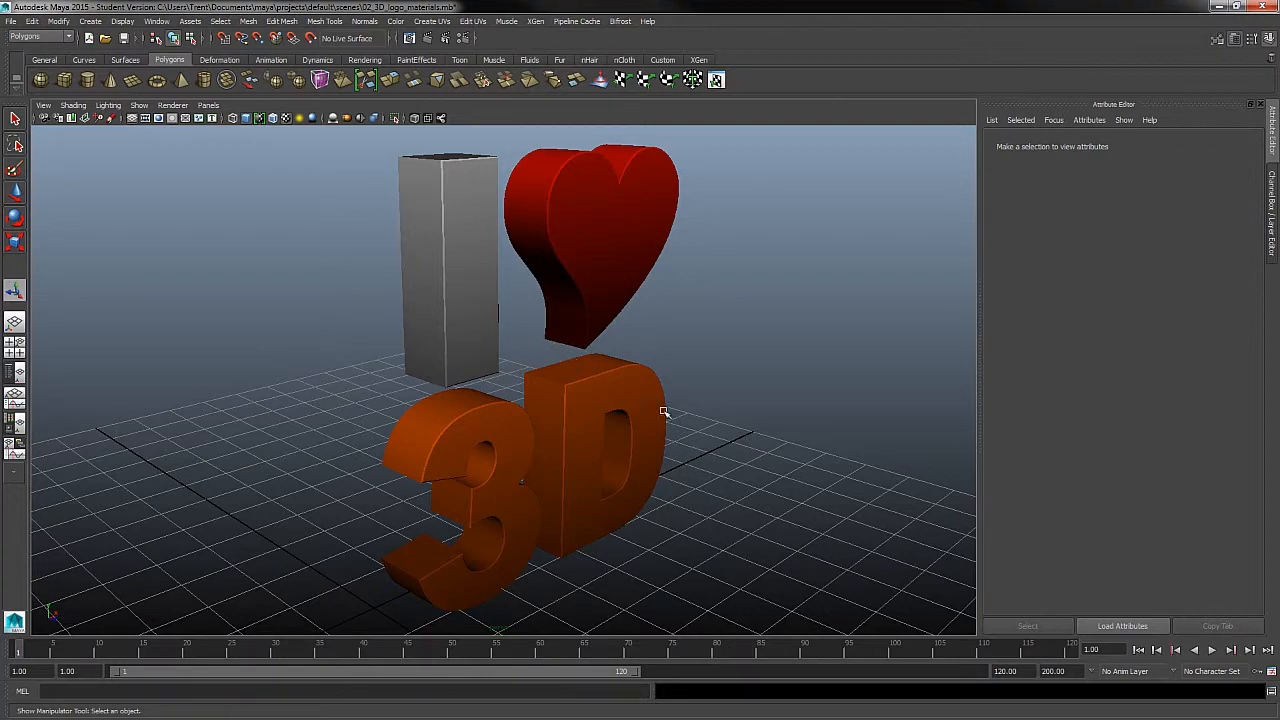
pyautogui.keyDown('alt'); pyautogui.moveTo(772, 437); pyautogui.dragTo(722, 409); pyautogui.keyUp('alt')
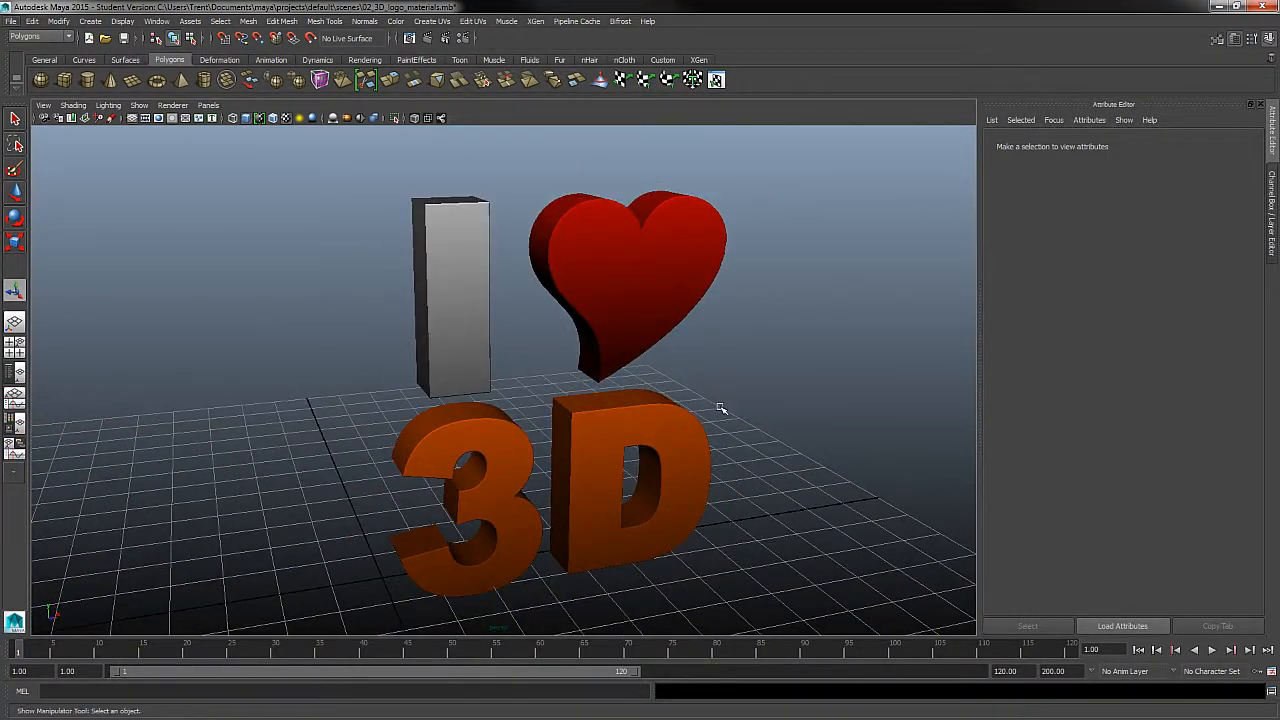
pyautogui.click(71, 38)
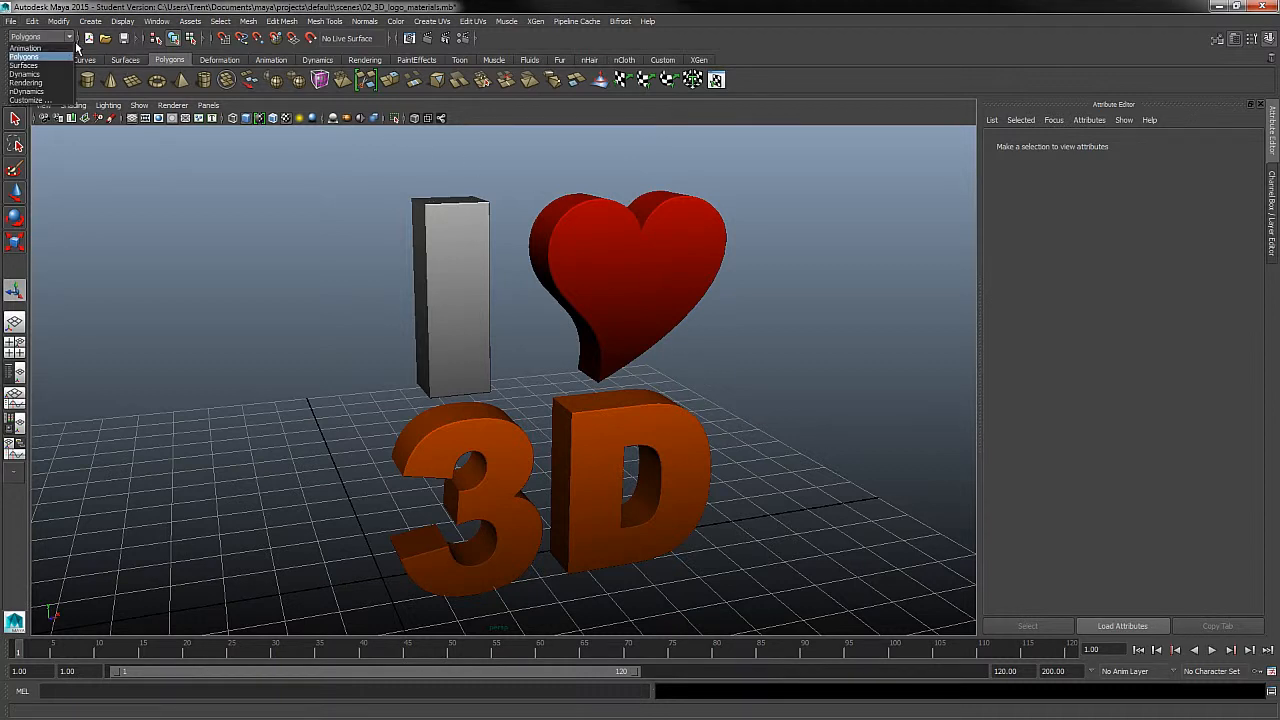
pyautogui.click(76, 43)
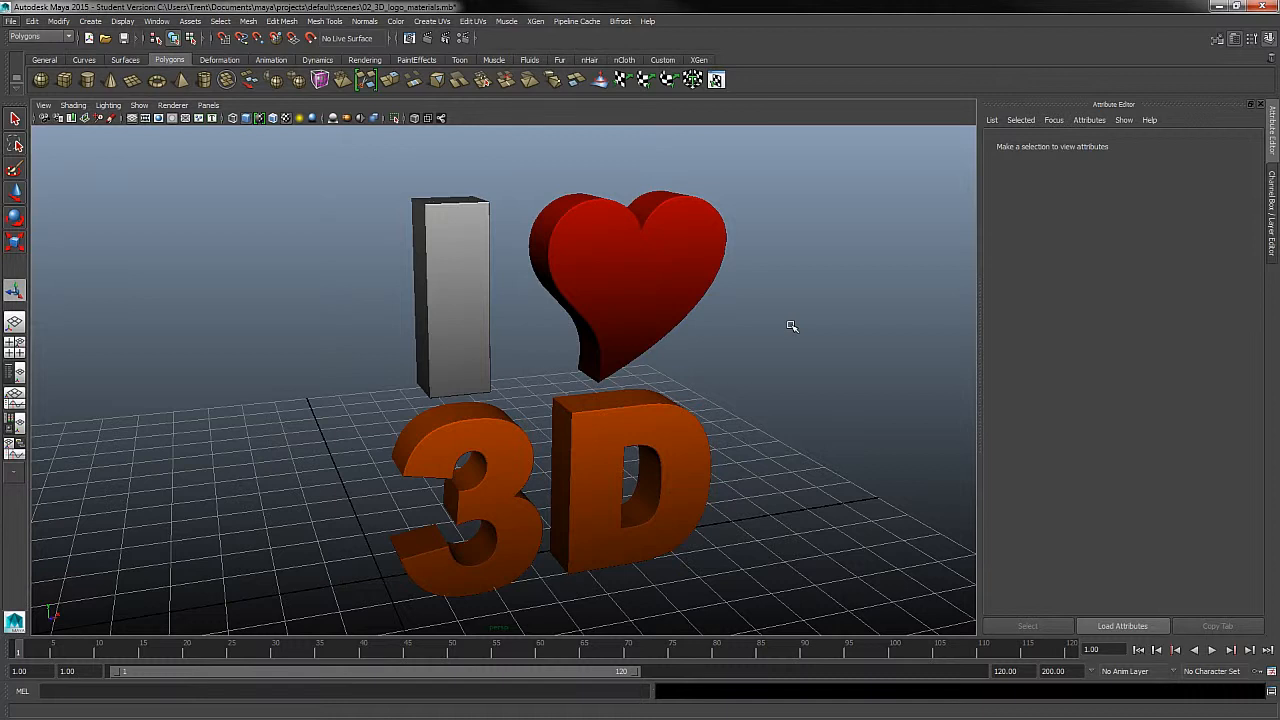
# - Save the scene as Maya Binary over the existing 02_3D_logo_materials.mb, accepting the overwrite and the student-version file
pyautogui.click(11, 22)
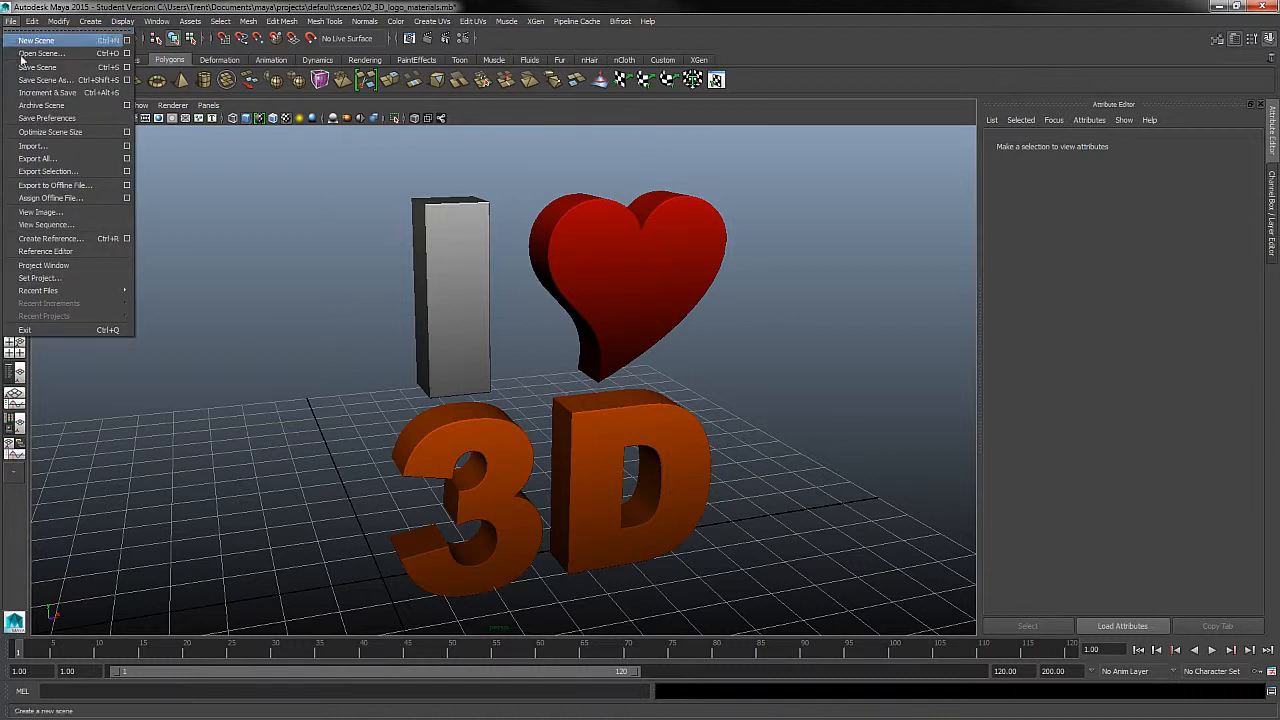
pyautogui.click(62, 80)
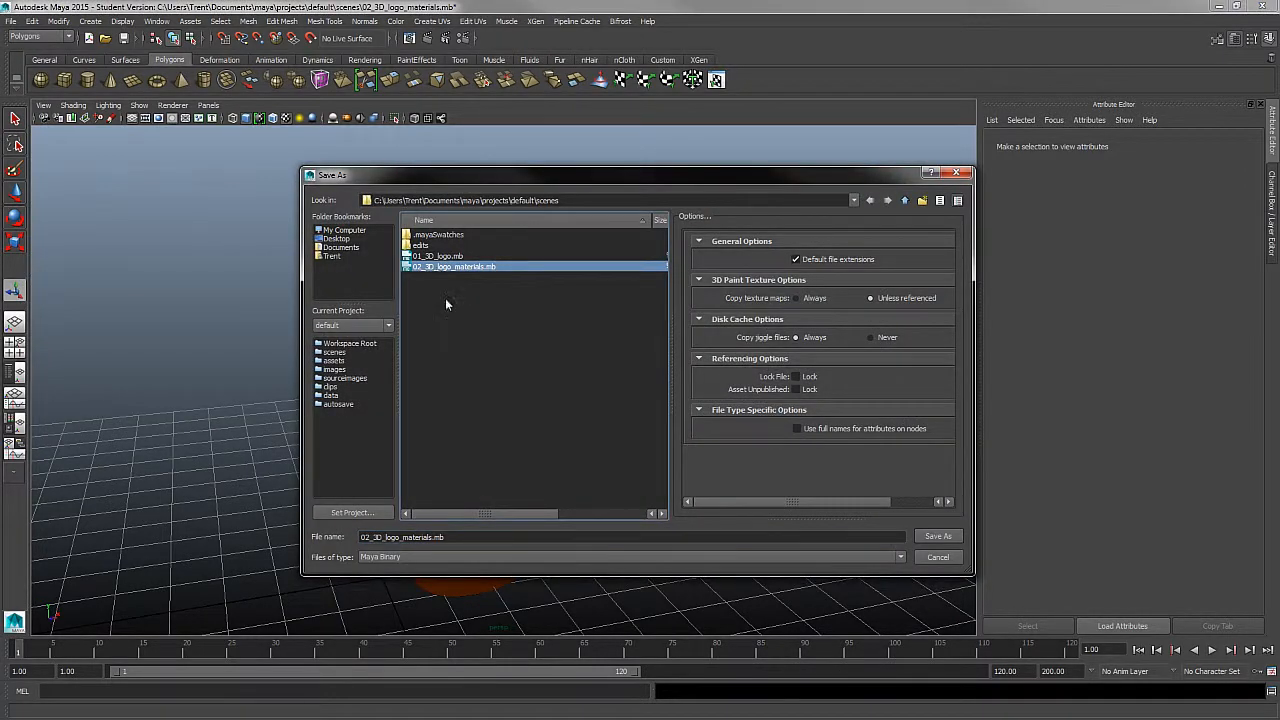
pyautogui.click(945, 538)
pyautogui.click(610, 392)
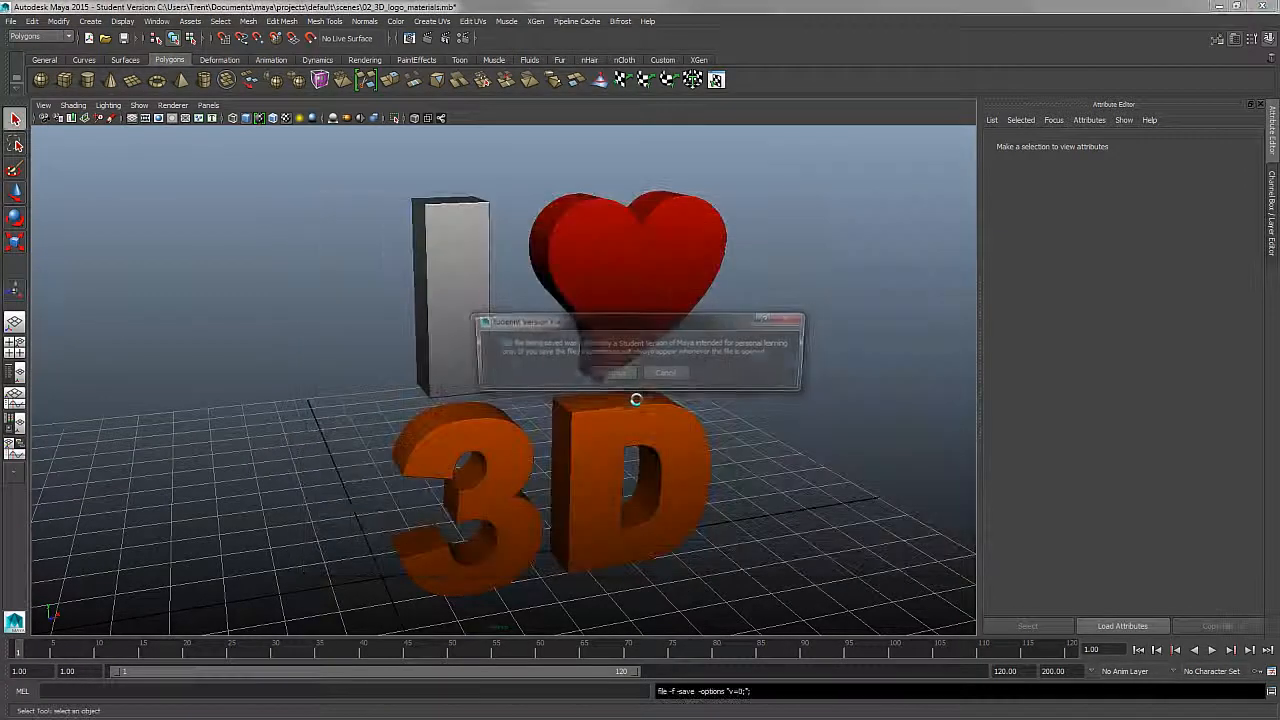
pyautogui.click(612, 384)
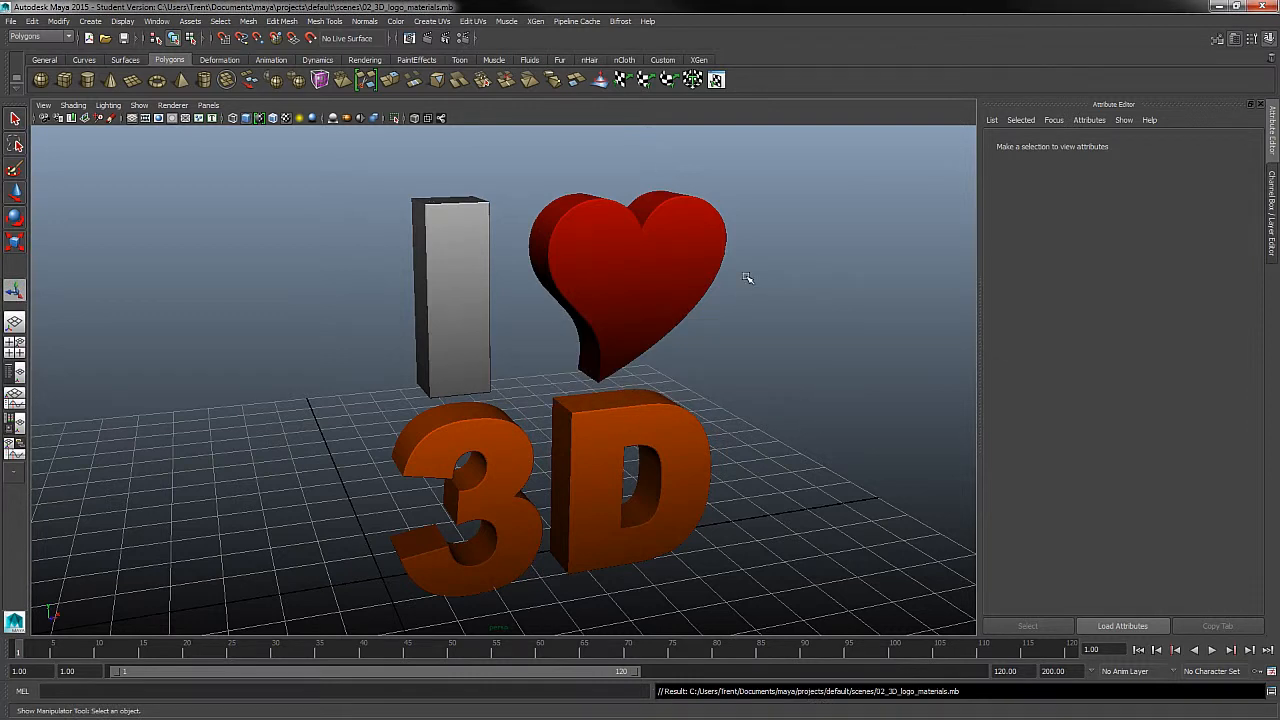